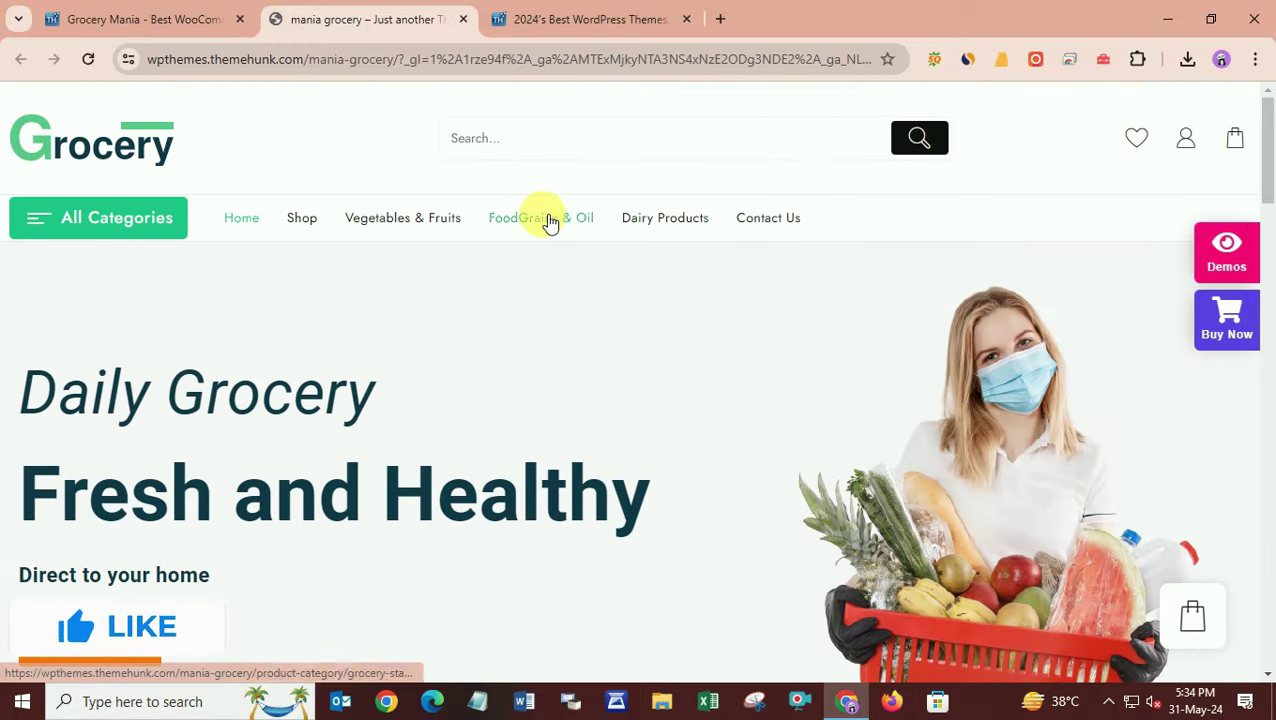
Step: Open the Organic Broccoli product page from the Green & Fresh section and go over its description
{"action": "scroll", "coordinate": [512, 258], "scroll_direction": "down", "scroll_amount": 10}
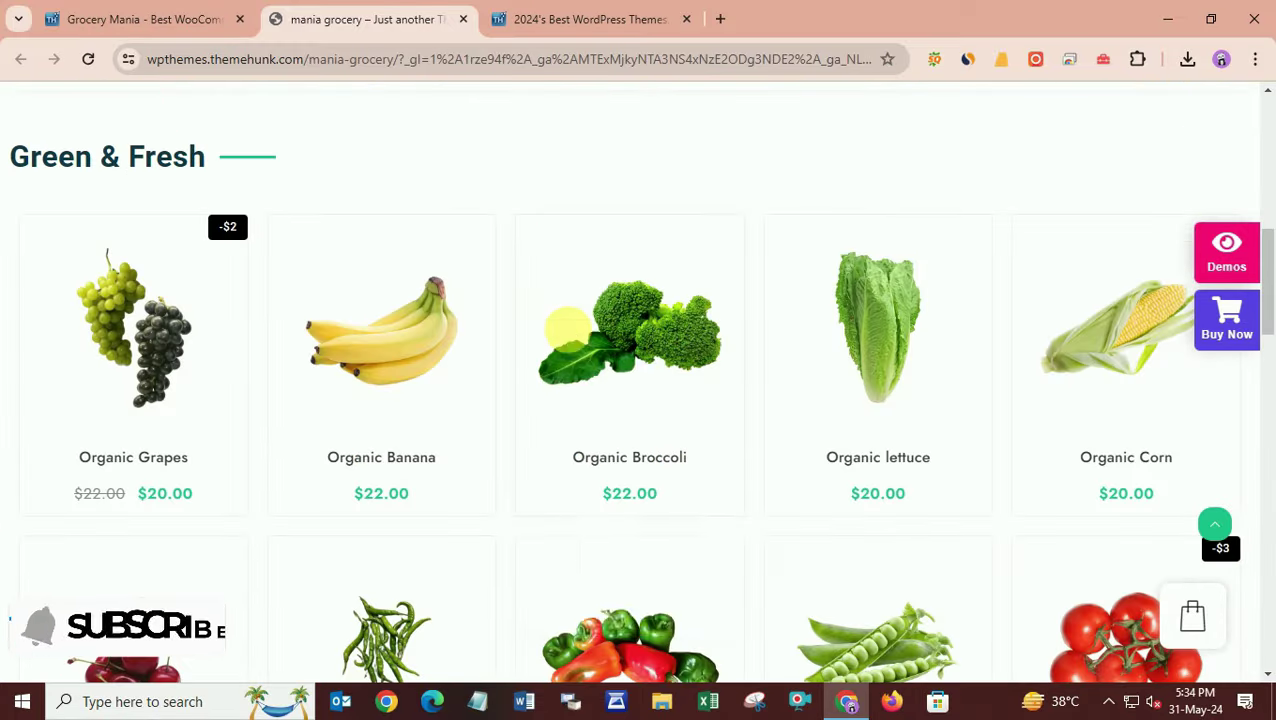
{"action": "left_click", "coordinate": [643, 220]}
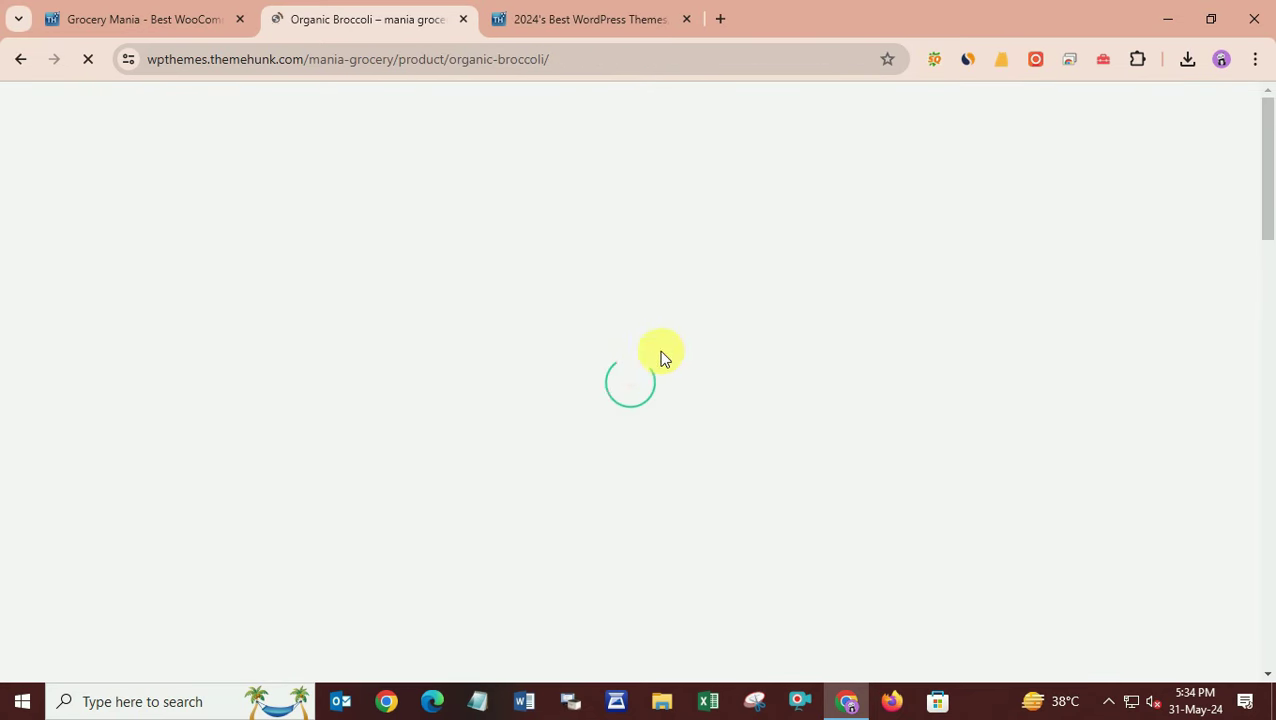
{"action": "scroll", "coordinate": [726, 398], "scroll_direction": "down", "scroll_amount": 3}
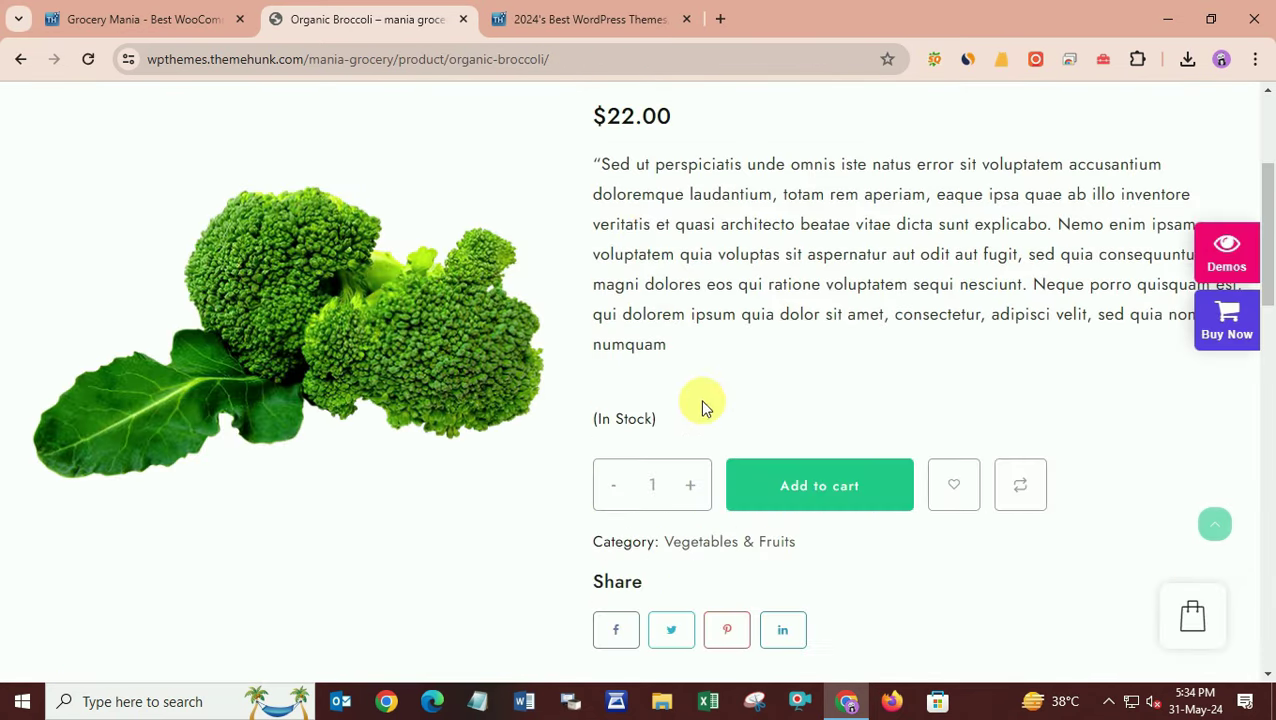
{"action": "left_click", "coordinate": [637, 224]}
{"action": "left_click_drag", "start_coordinate": [637, 224], "coordinate": [793, 284]}
Step: Set the Organic Broccoli quantity to 5 and add it to the cart
{"action": "left_click", "coordinate": [692, 485]}
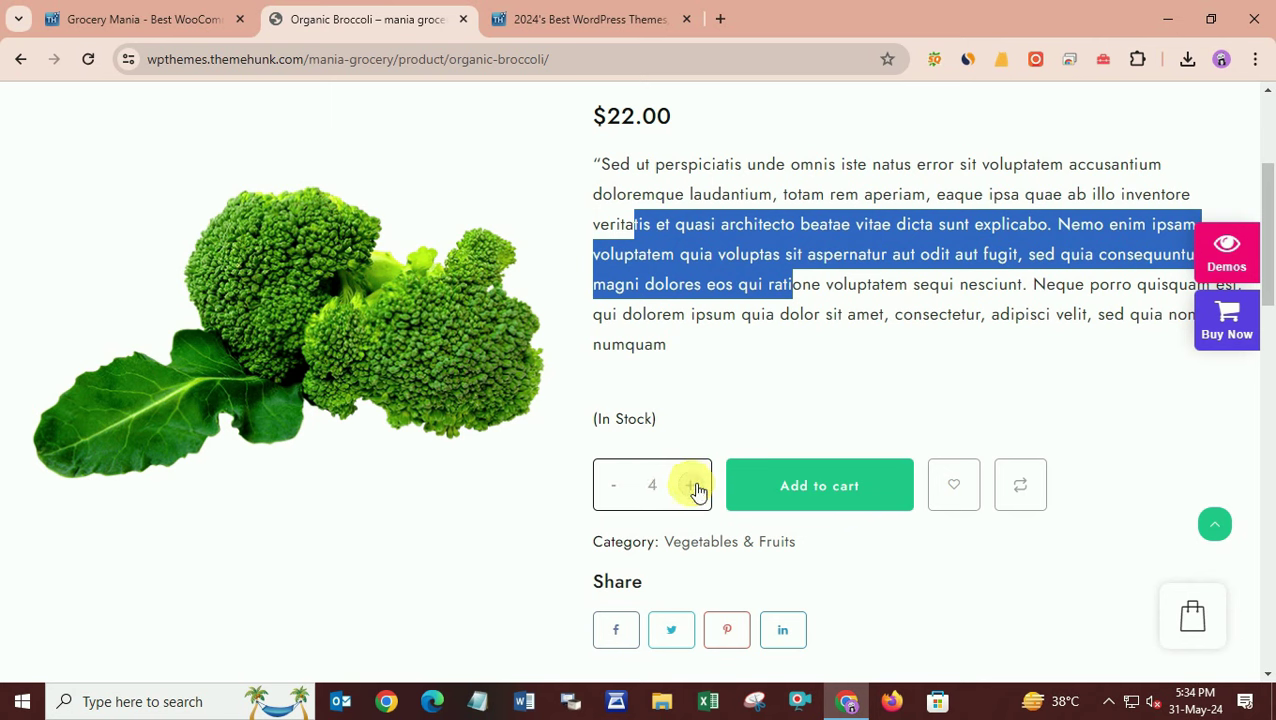
{"action": "left_click", "coordinate": [697, 487]}
{"action": "scroll", "coordinate": [840, 500], "scroll_direction": "down", "scroll_amount": 3}
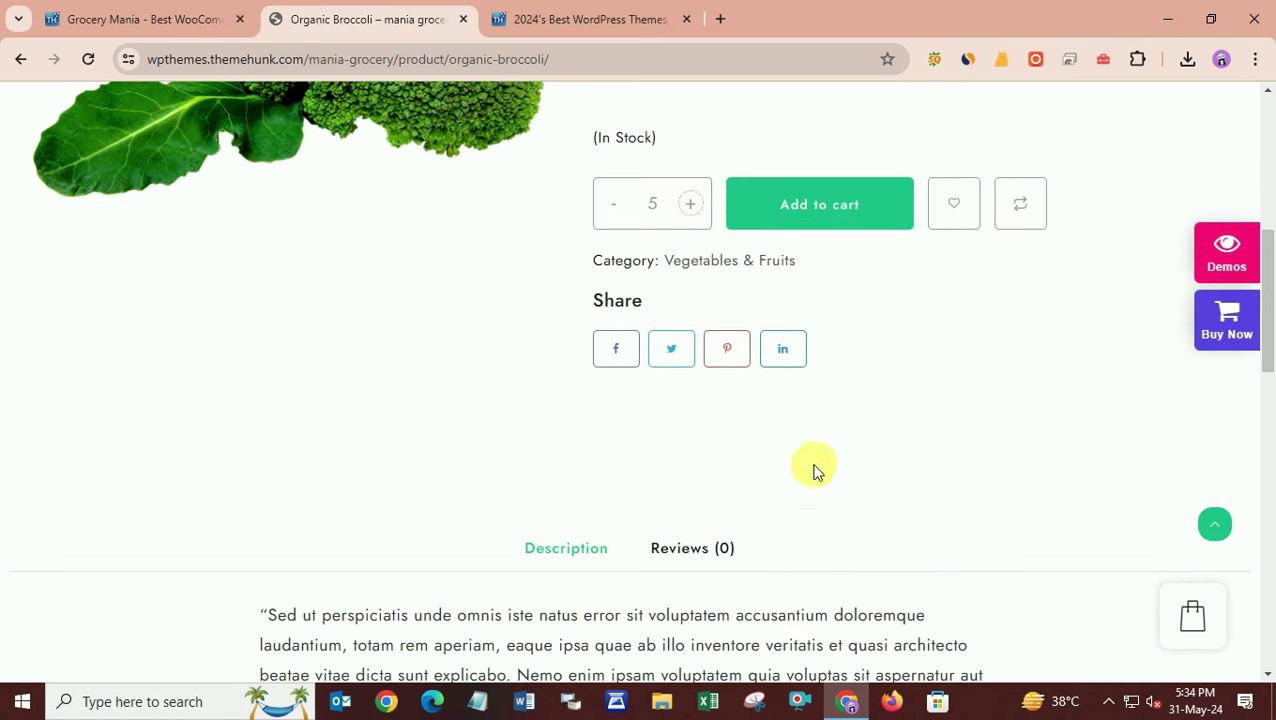
{"action": "scroll", "coordinate": [709, 490], "scroll_direction": "down", "scroll_amount": 5}
{"action": "scroll", "coordinate": [709, 490], "scroll_direction": "up", "scroll_amount": 6}
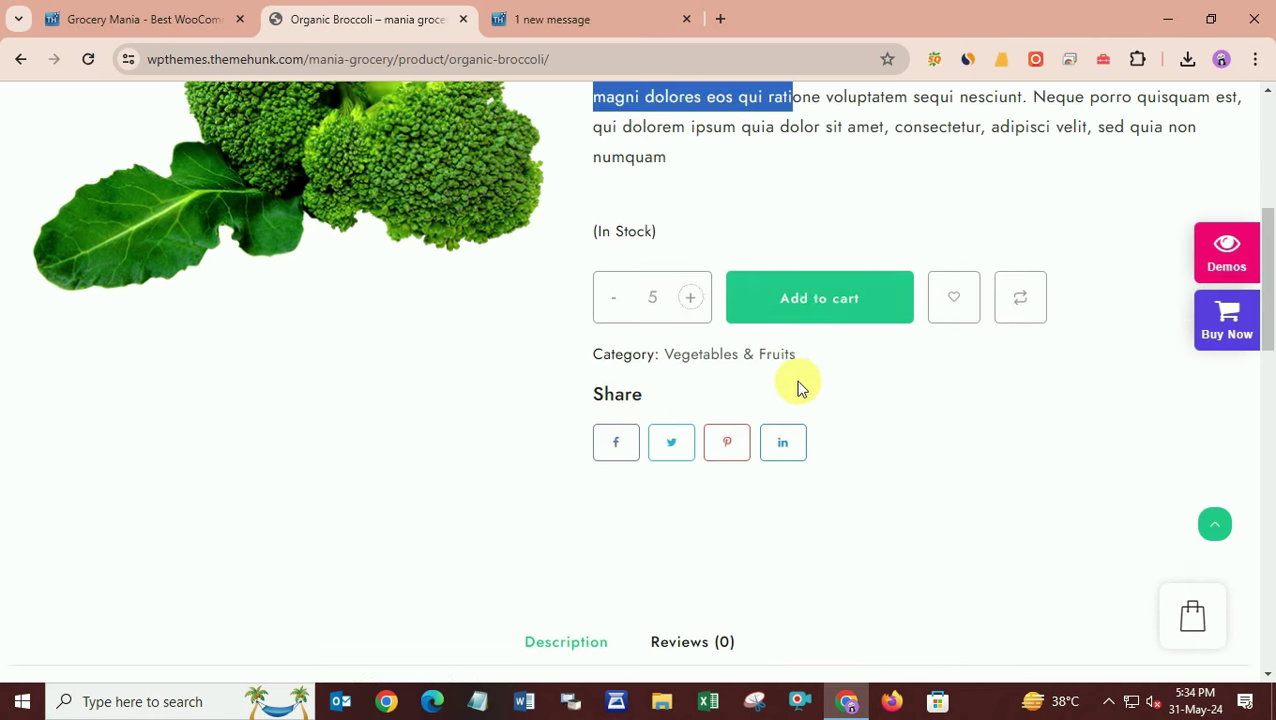
{"action": "left_click", "coordinate": [824, 314]}
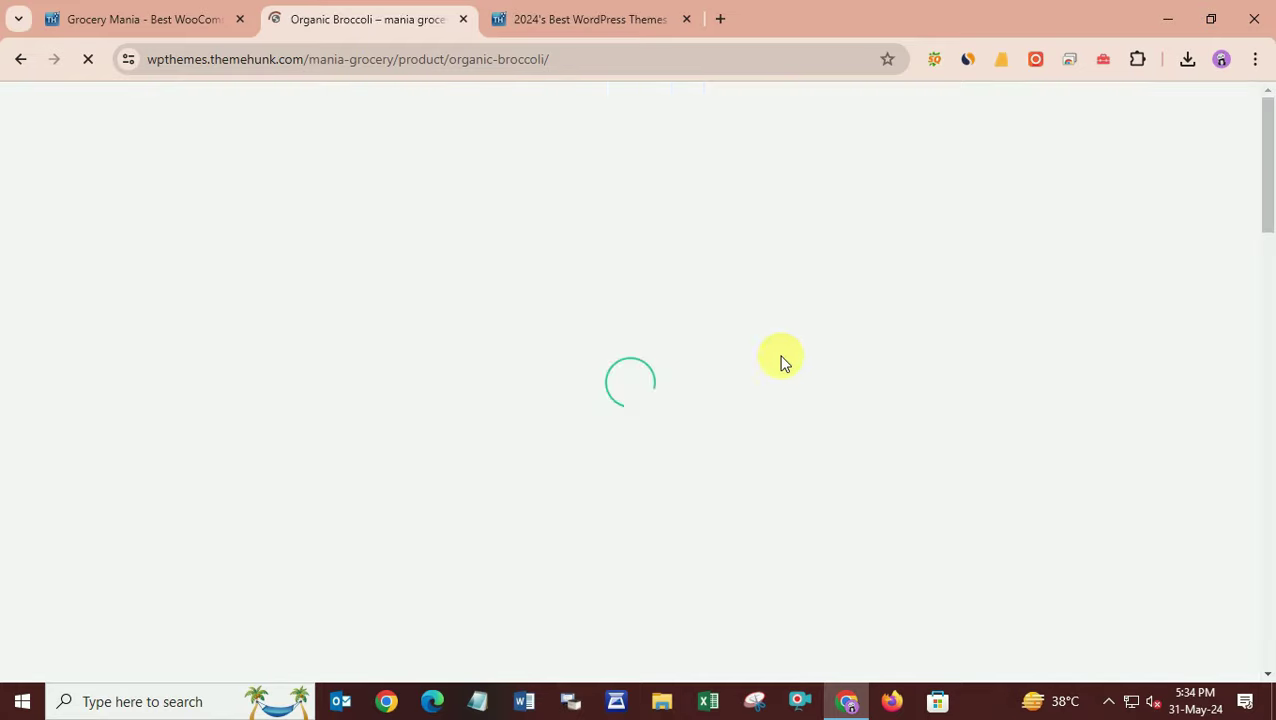
Step: Open the shopping cart from the product page and proceed to checkout
{"action": "scroll", "coordinate": [695, 375], "scroll_direction": "down", "scroll_amount": 3}
{"action": "scroll", "coordinate": [696, 375], "scroll_direction": "down", "scroll_amount": 3}
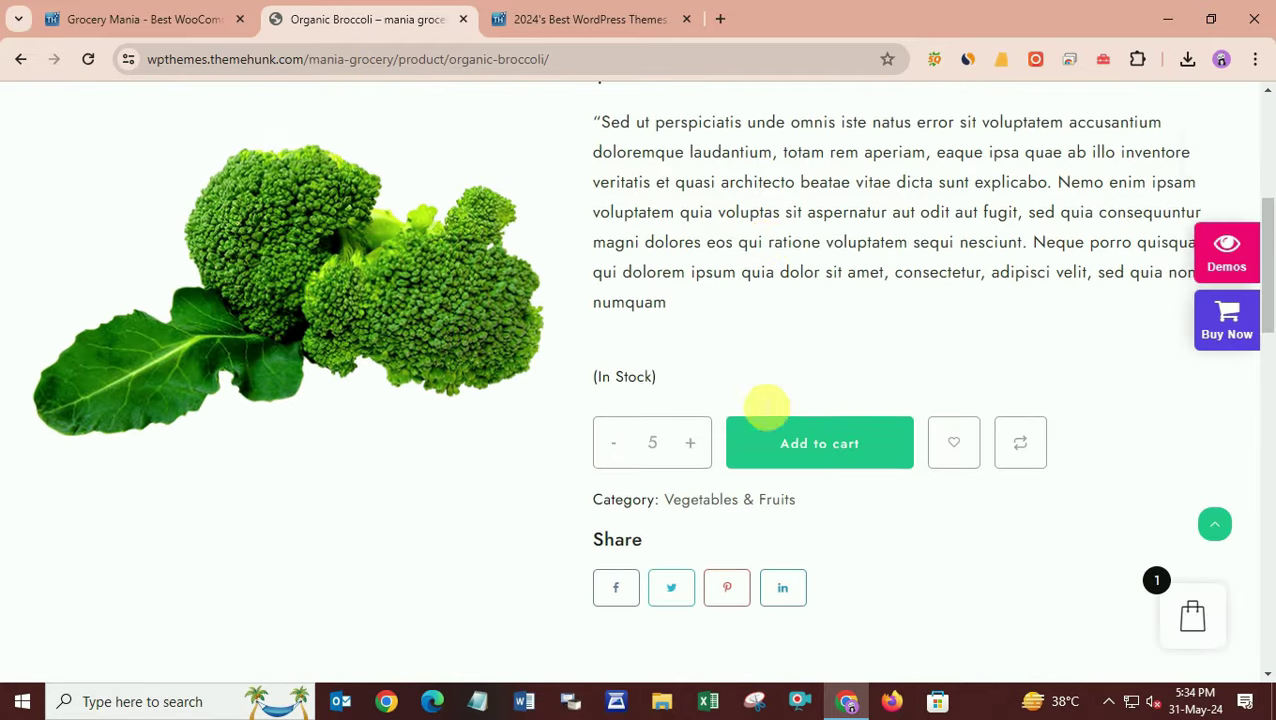
{"action": "left_click", "coordinate": [840, 441]}
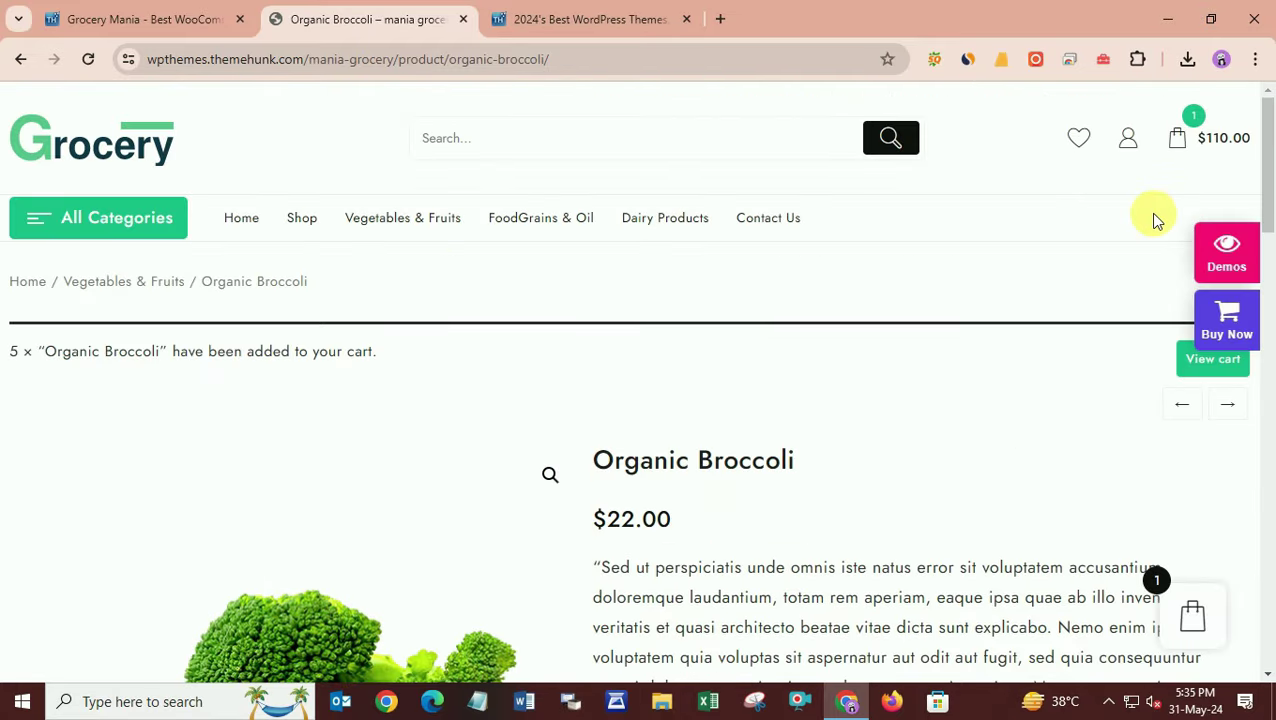
{"action": "left_click", "coordinate": [1195, 135]}
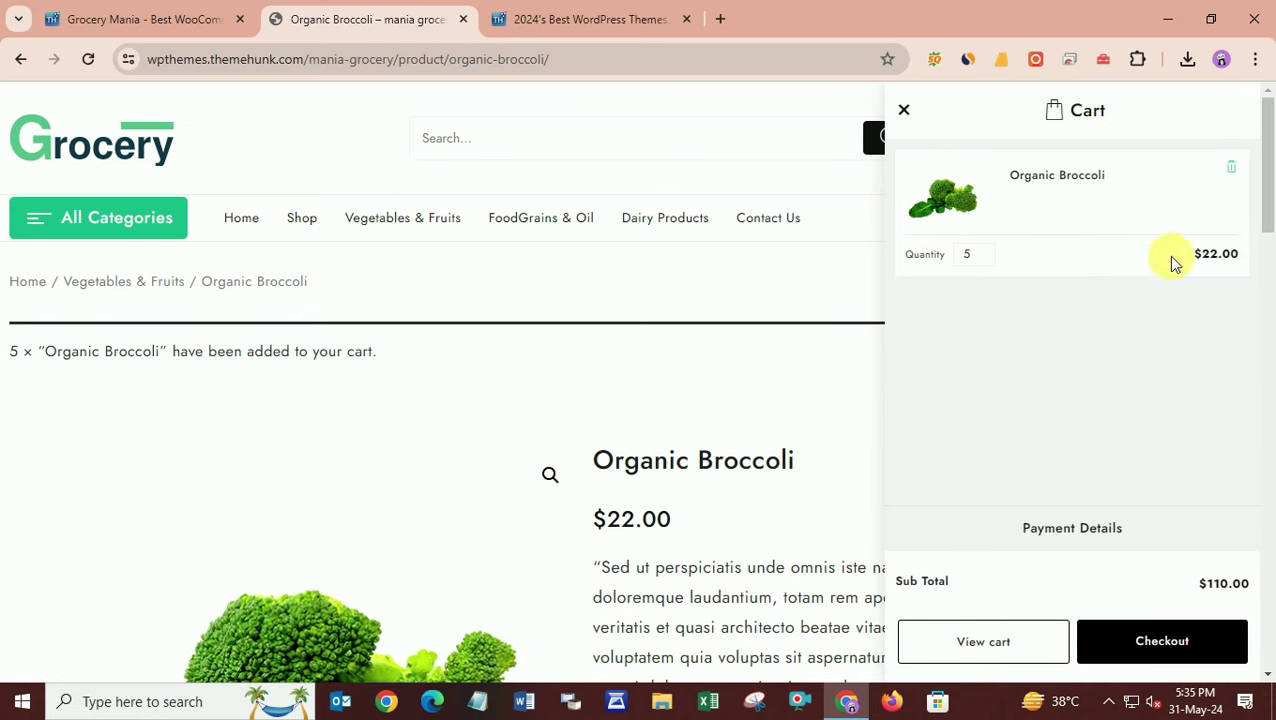
{"action": "left_click", "coordinate": [1160, 643]}
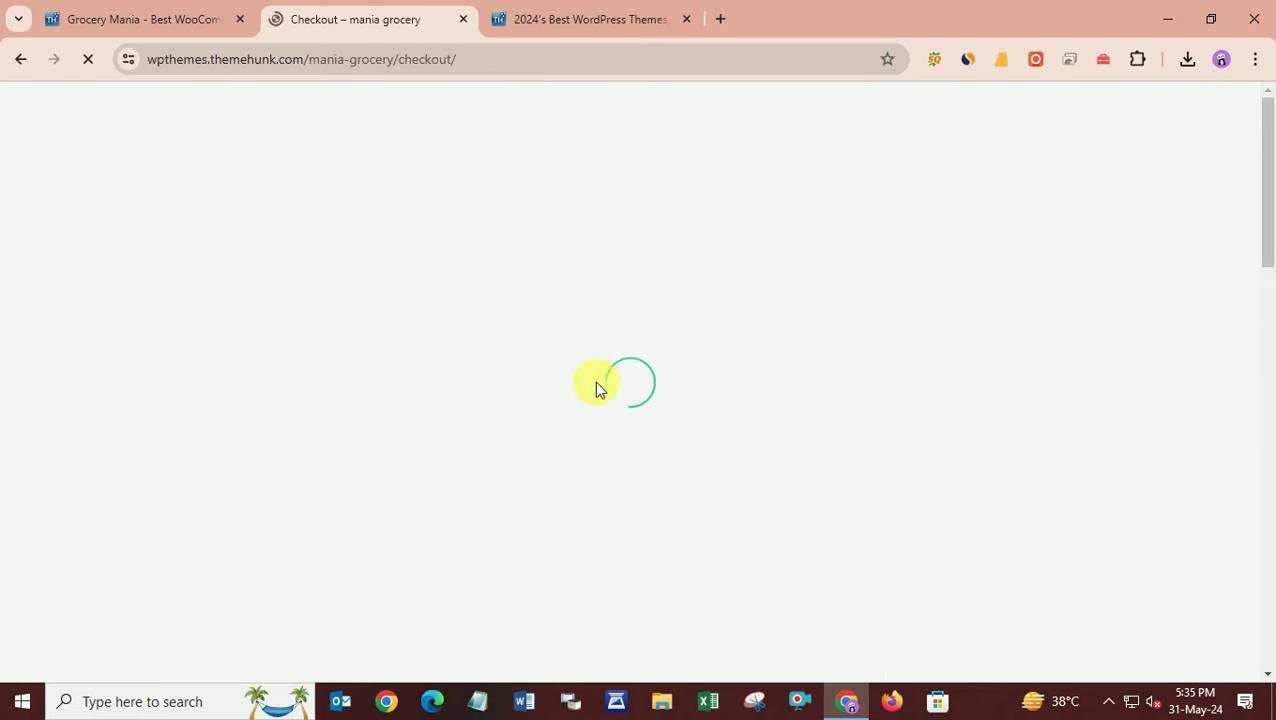
Step: Review the checkout page's billing fields and order summary, and open the coupon code entry
{"action": "scroll", "coordinate": [630, 320], "scroll_direction": "down", "scroll_amount": 4}
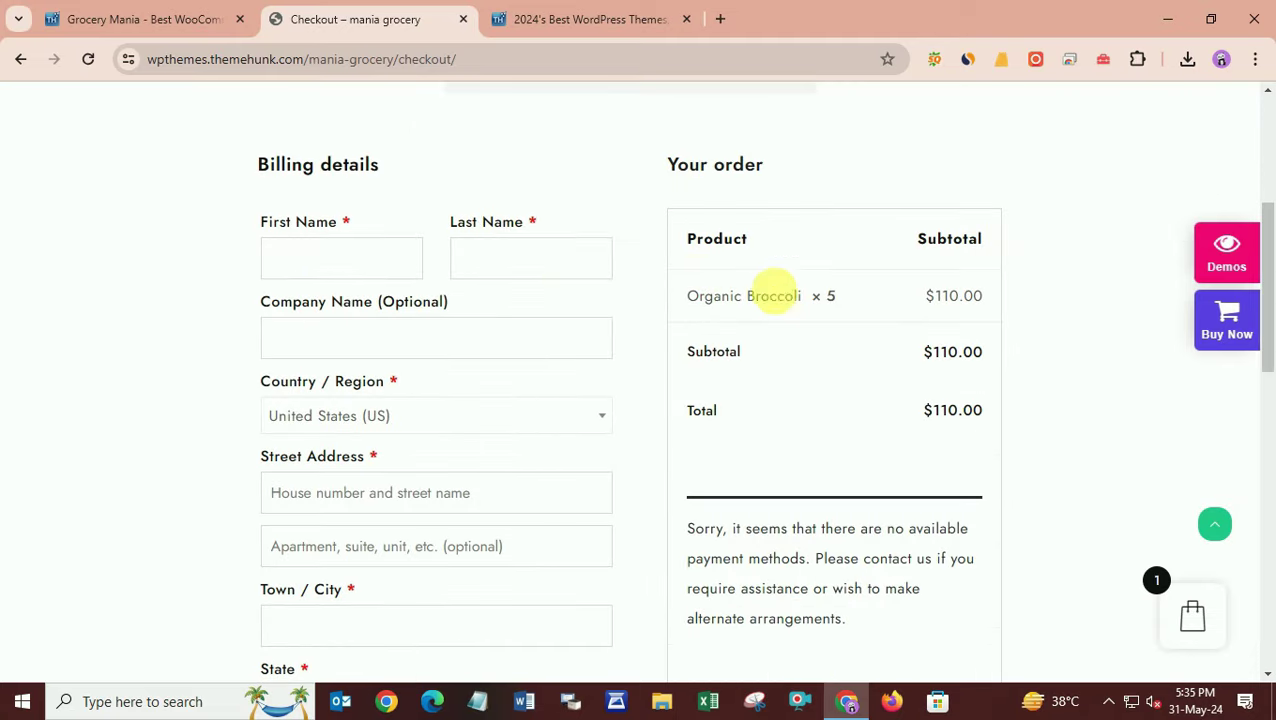
{"action": "scroll", "coordinate": [826, 476], "scroll_direction": "down", "scroll_amount": 2}
{"action": "scroll", "coordinate": [430, 327], "scroll_direction": "down", "scroll_amount": 7}
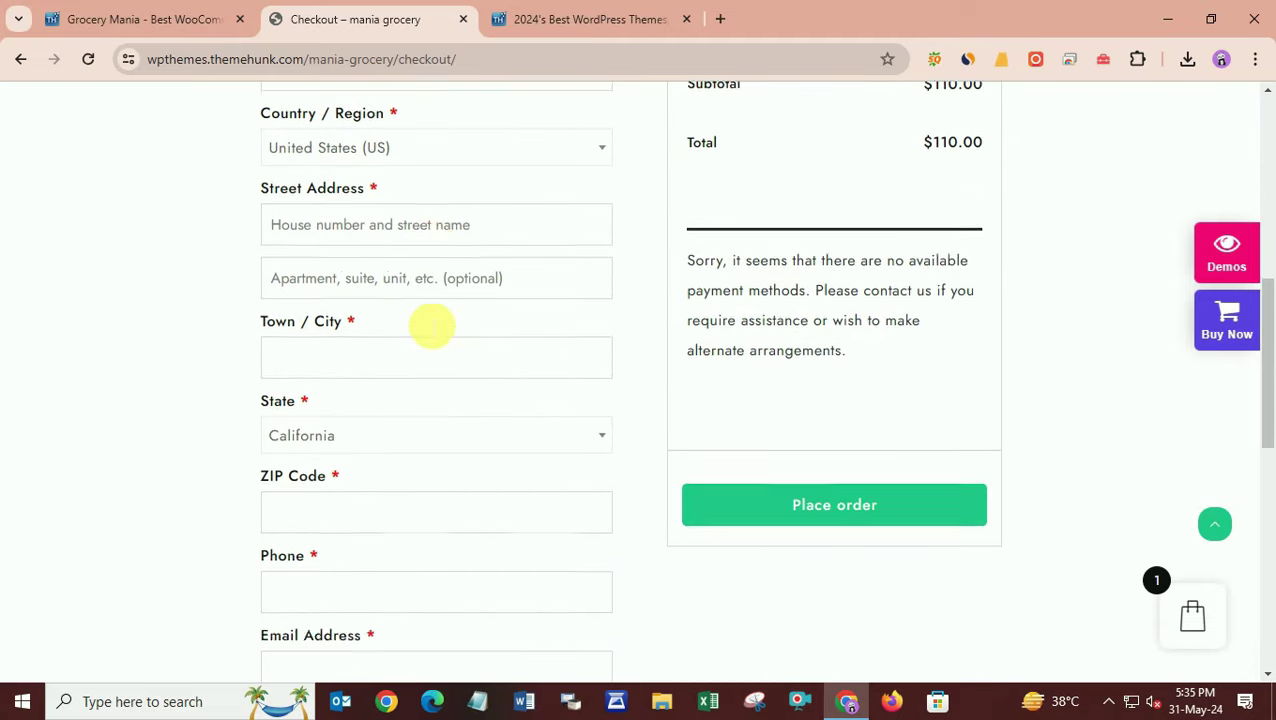
{"action": "scroll", "coordinate": [431, 325], "scroll_direction": "up", "scroll_amount": 10}
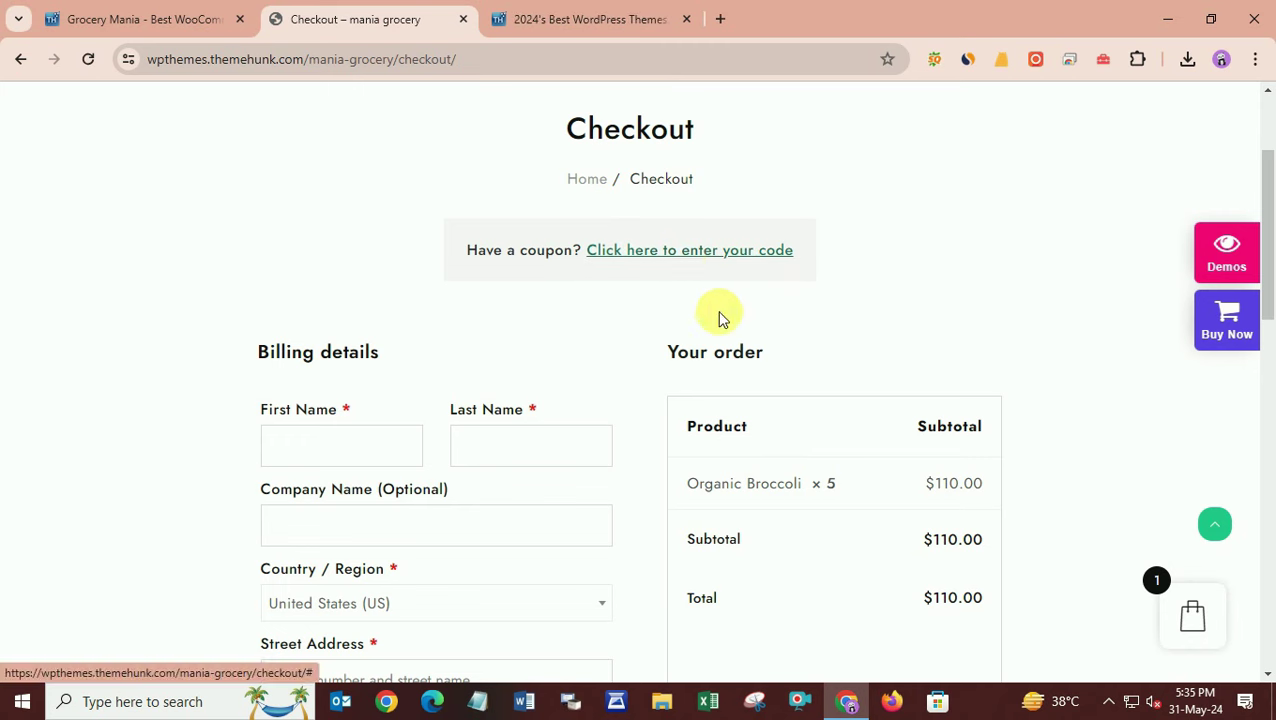
{"action": "left_click", "coordinate": [692, 252]}
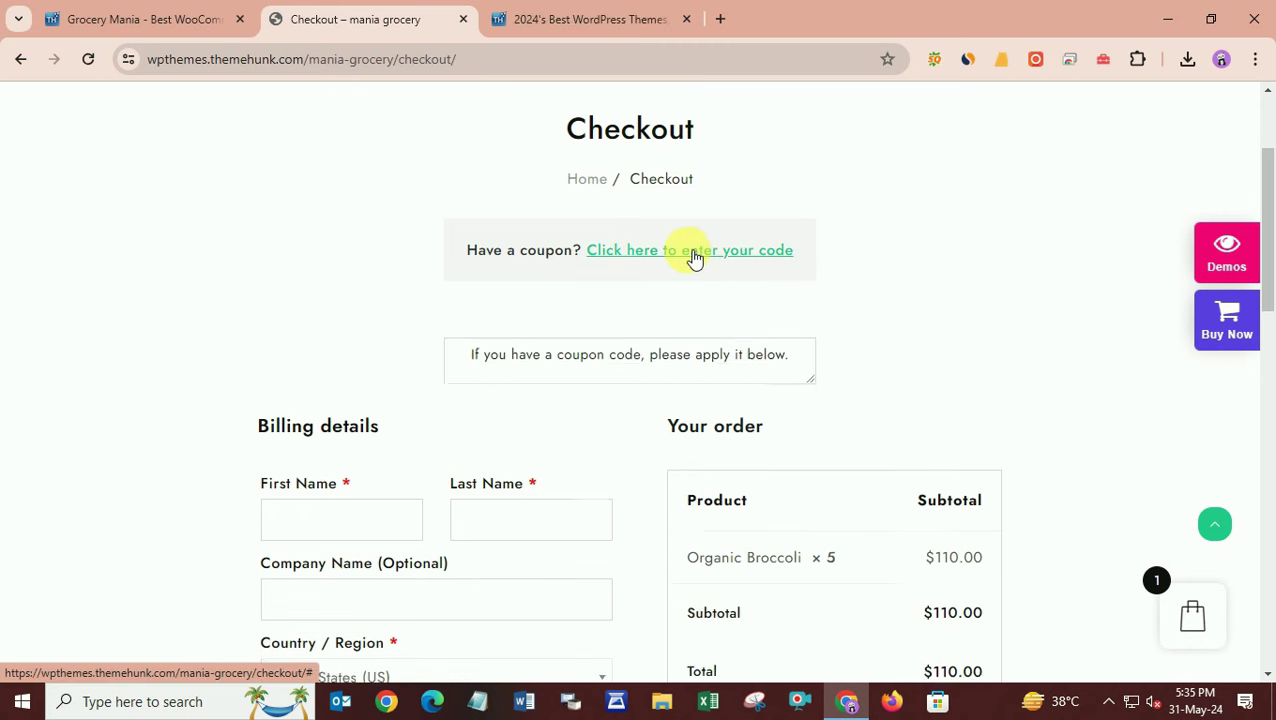
{"action": "left_click", "coordinate": [566, 420]}
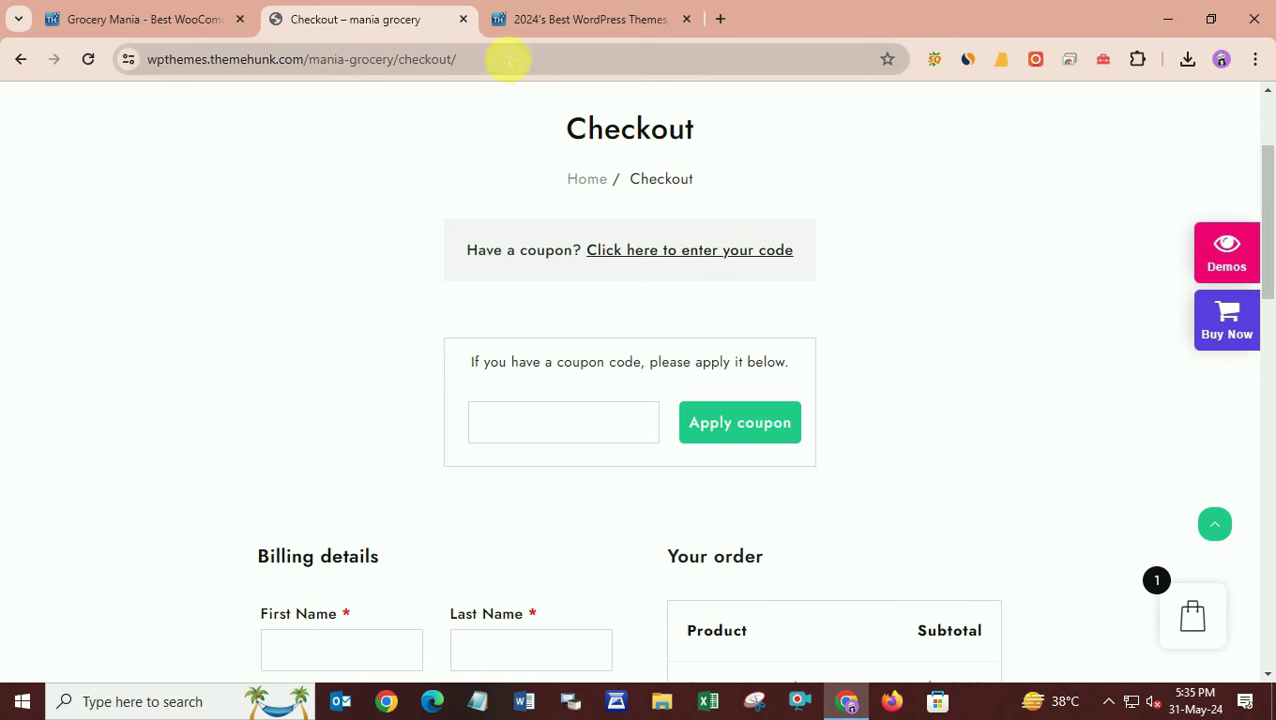
Step: Close the grocery demo tab and the extra ThemeHunk homepage tab, and open the ThemeHunk pricing page
{"action": "left_click", "coordinate": [462, 19]}
{"action": "left_click", "coordinate": [457, 22]}
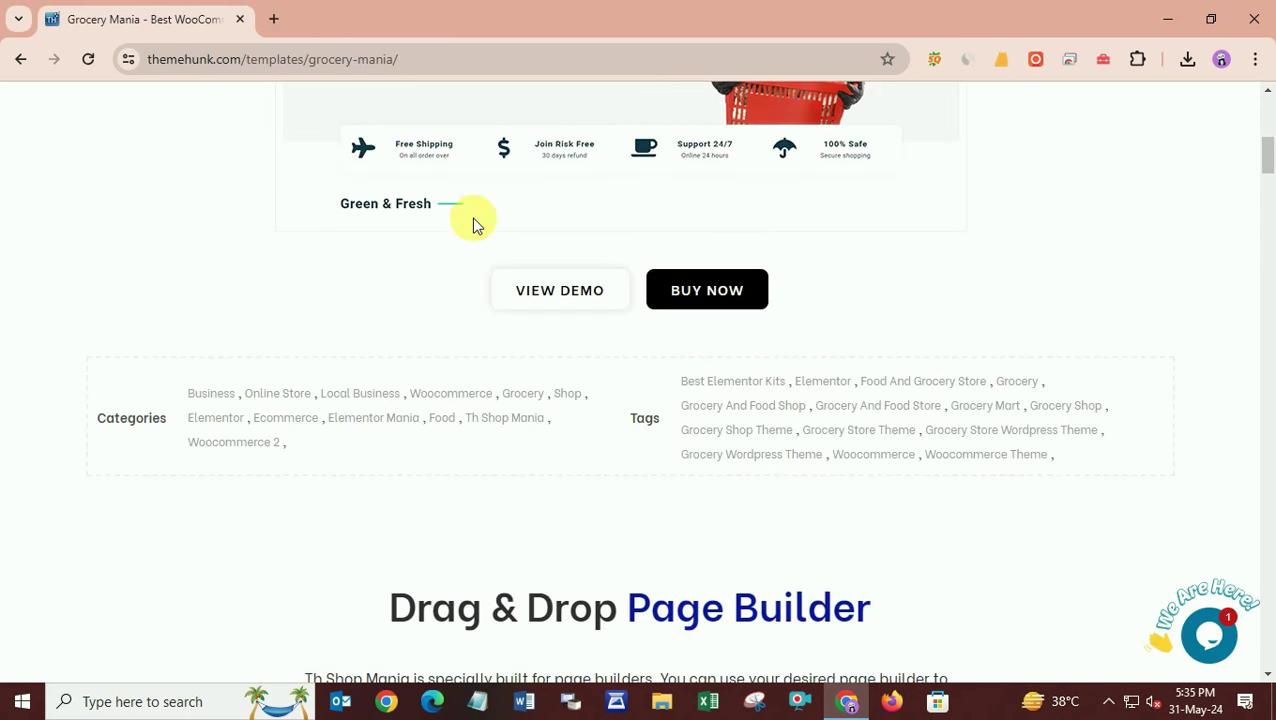
{"action": "left_click", "coordinate": [222, 110]}
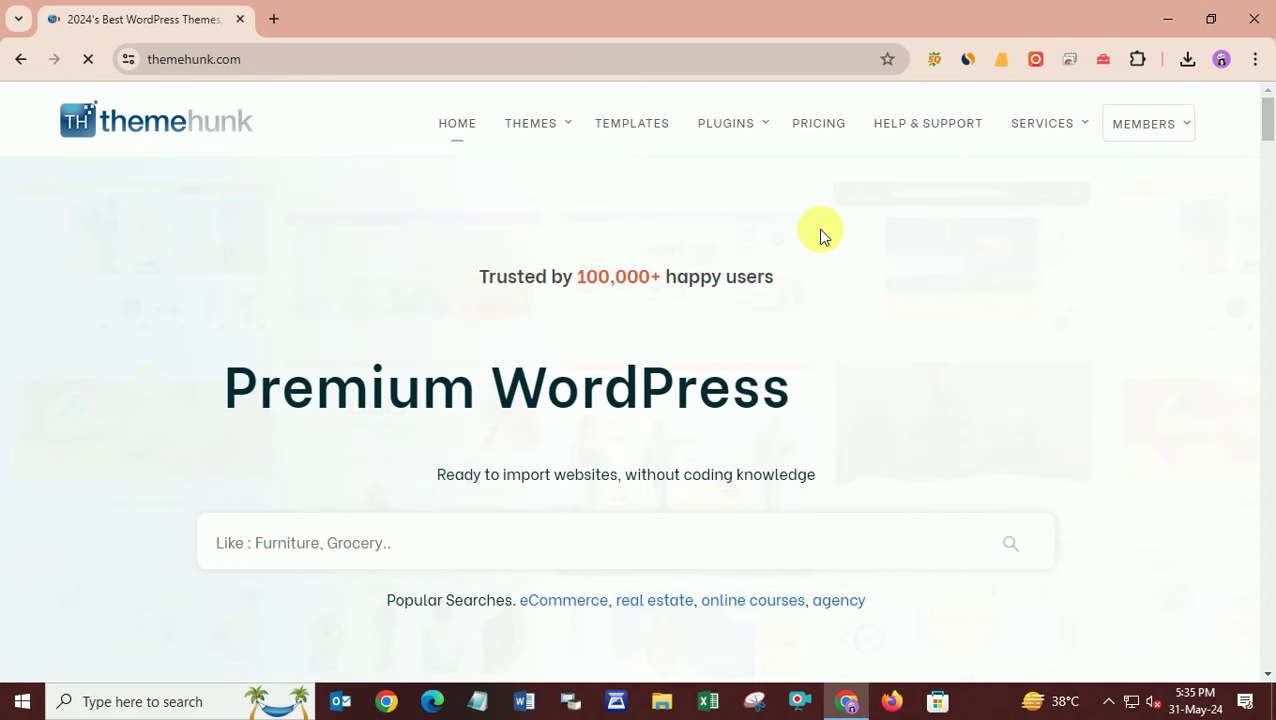
{"action": "left_click", "coordinate": [826, 123]}
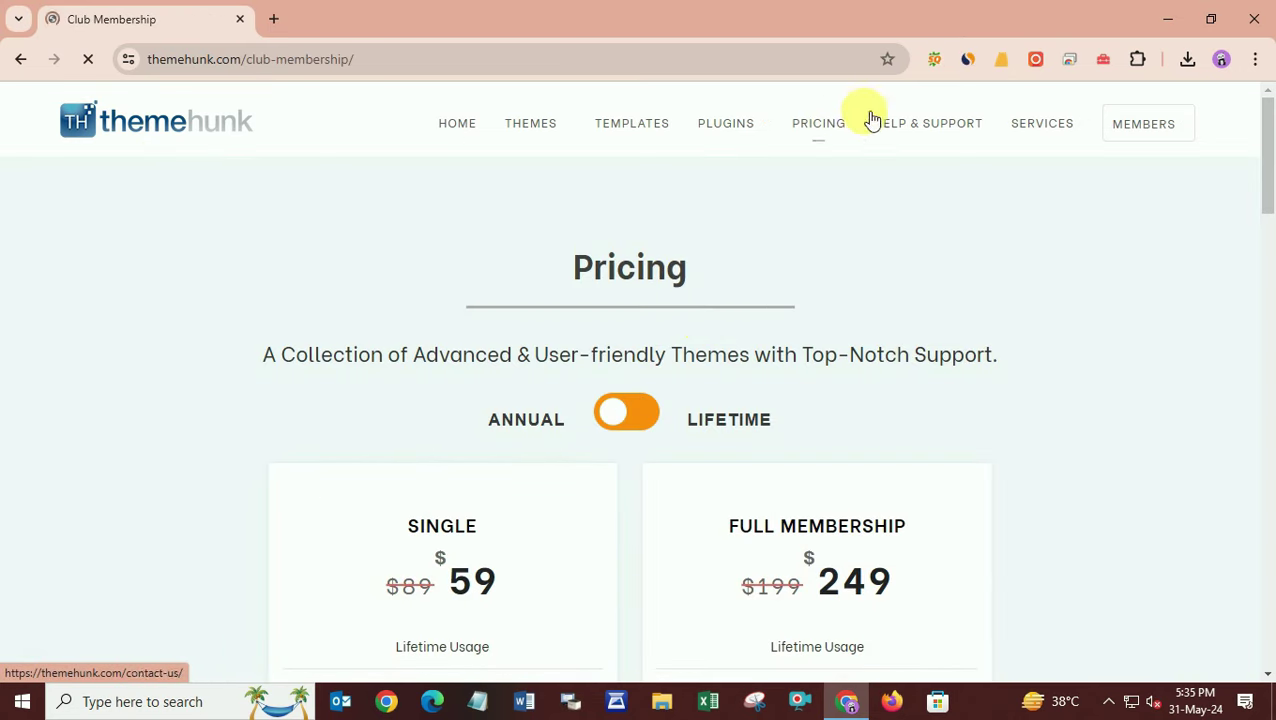
Step: Switch the pricing to Lifetime and examine the prices of the Single and Full Membership plans
{"action": "scroll", "coordinate": [696, 336], "scroll_direction": "down", "scroll_amount": 1}
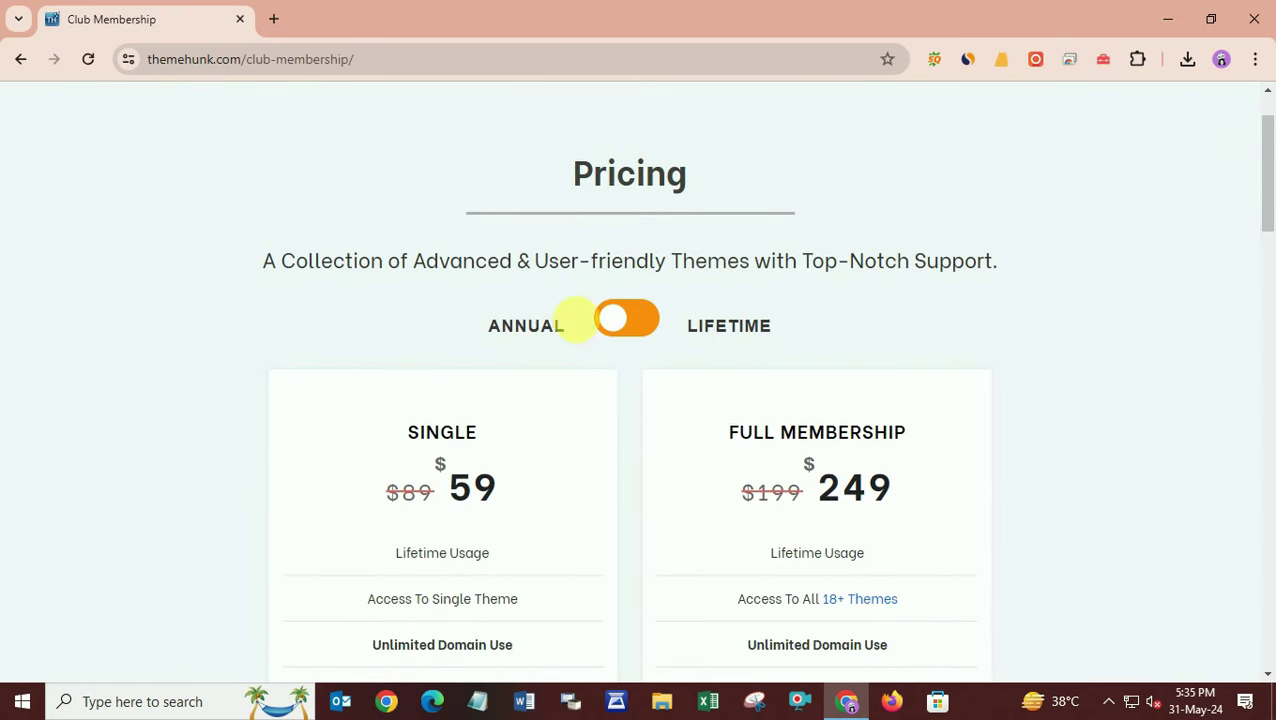
{"action": "left_click_drag", "start_coordinate": [353, 262], "coordinate": [948, 268]}
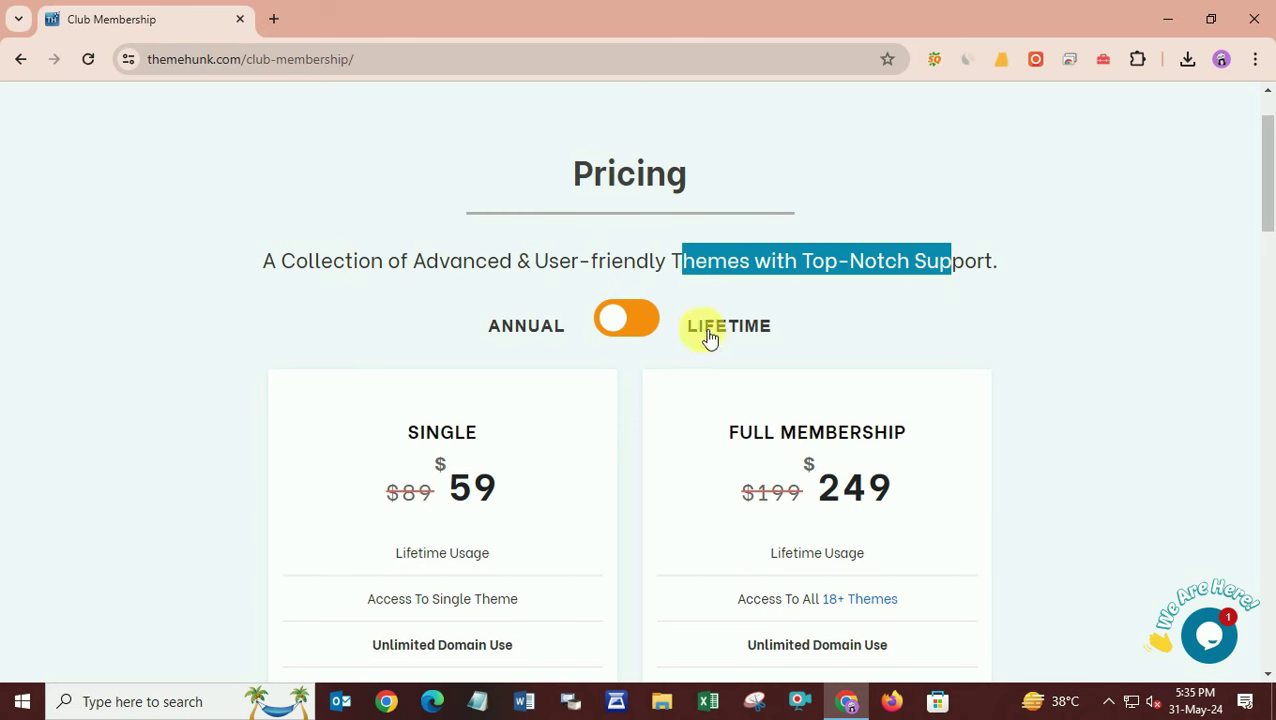
{"action": "left_click", "coordinate": [624, 317]}
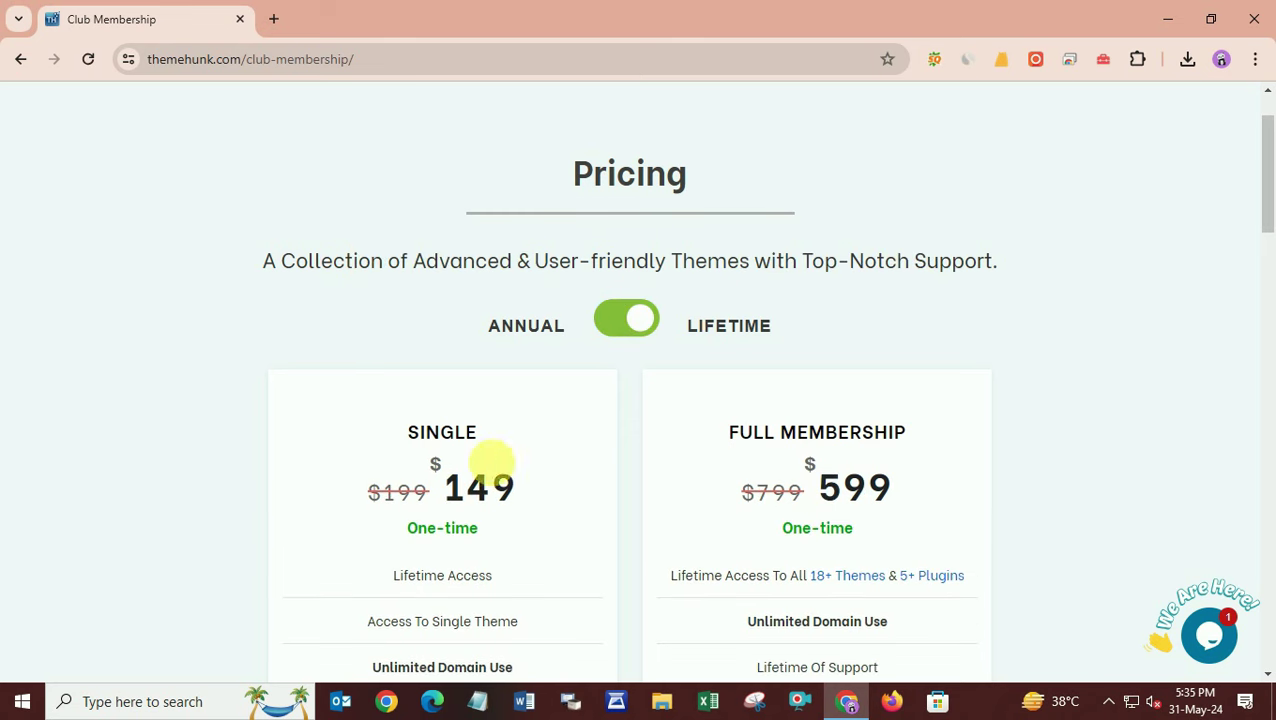
{"action": "left_click_drag", "start_coordinate": [445, 484], "coordinate": [535, 472]}
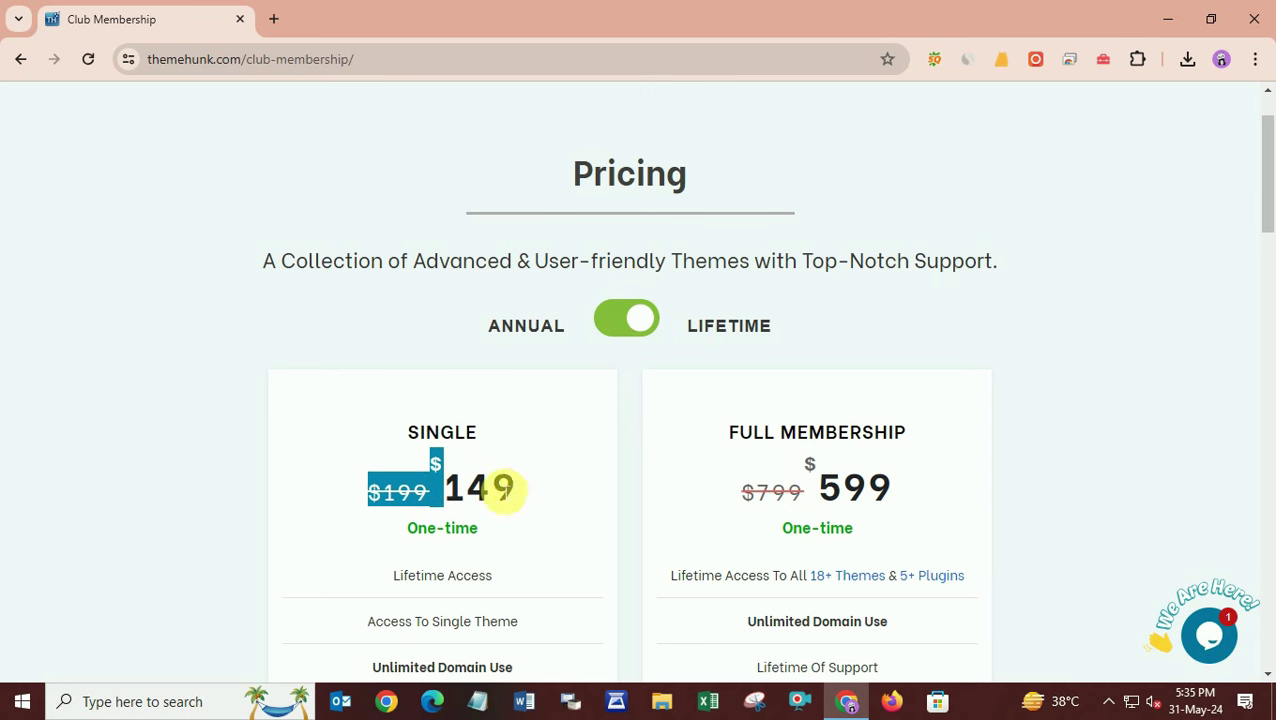
{"action": "left_click_drag", "start_coordinate": [806, 484], "coordinate": [906, 484]}
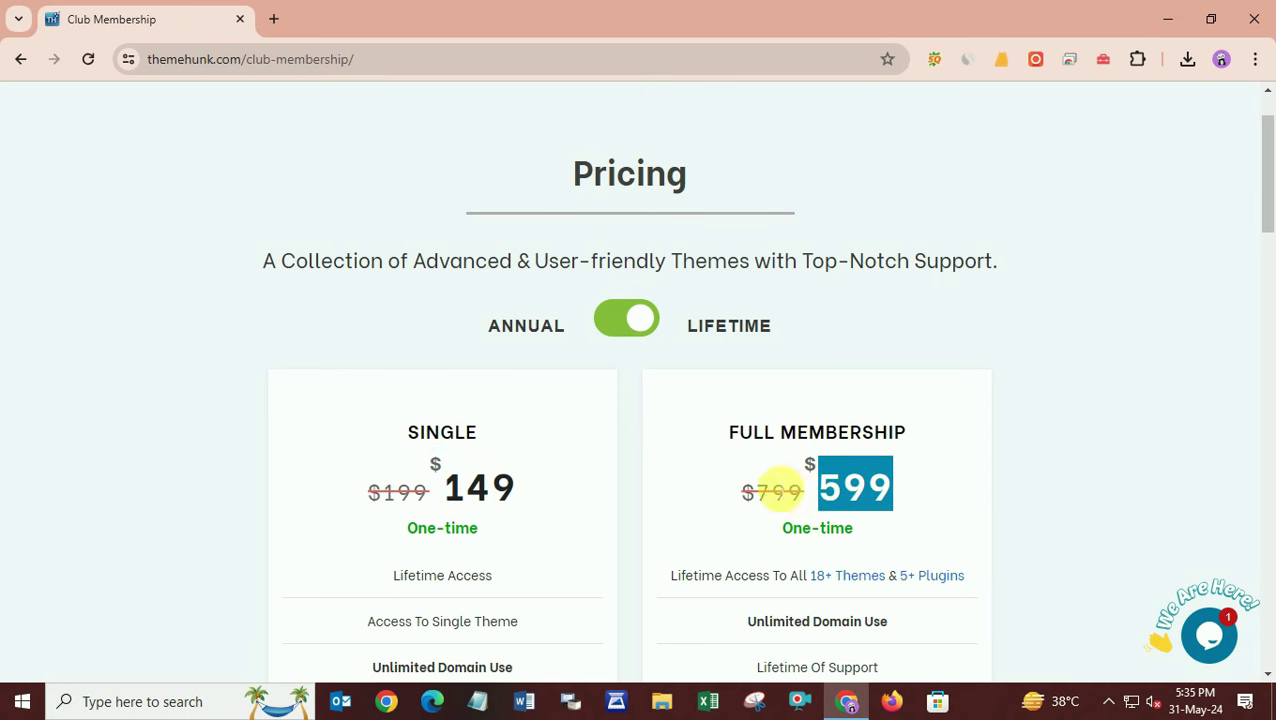
Step: Examine the features included in both lifetime plans and switch the pricing back to Annual
{"action": "scroll", "coordinate": [780, 470], "scroll_direction": "down", "scroll_amount": 3}
{"action": "scroll", "coordinate": [825, 403], "scroll_direction": "down", "scroll_amount": 2}
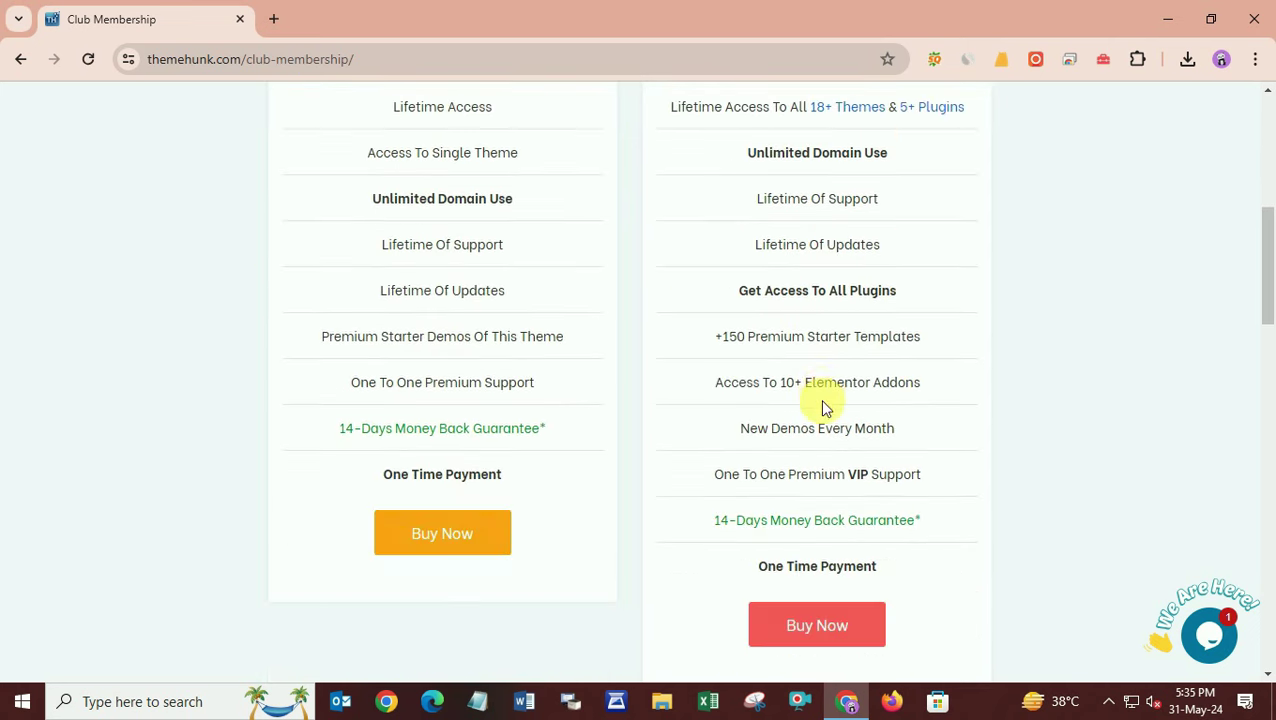
{"action": "scroll", "coordinate": [806, 350], "scroll_direction": "down", "scroll_amount": 1}
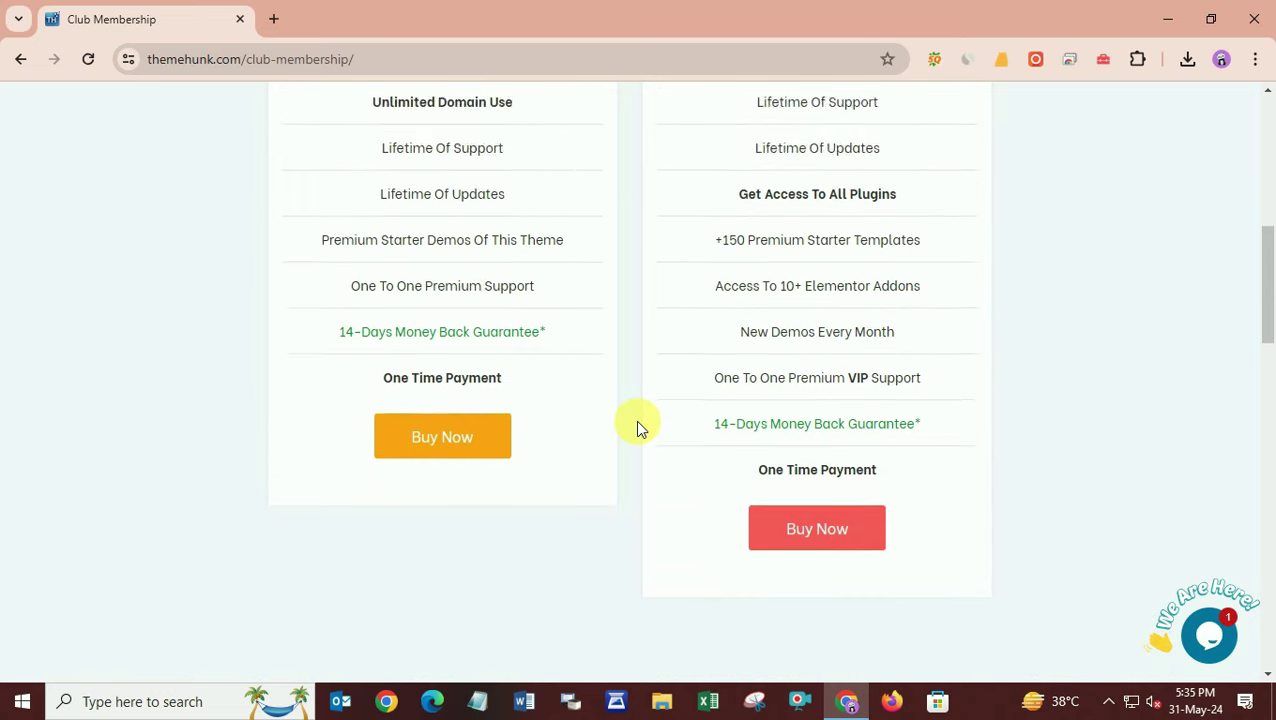
{"action": "scroll", "coordinate": [640, 427], "scroll_direction": "up", "scroll_amount": 7}
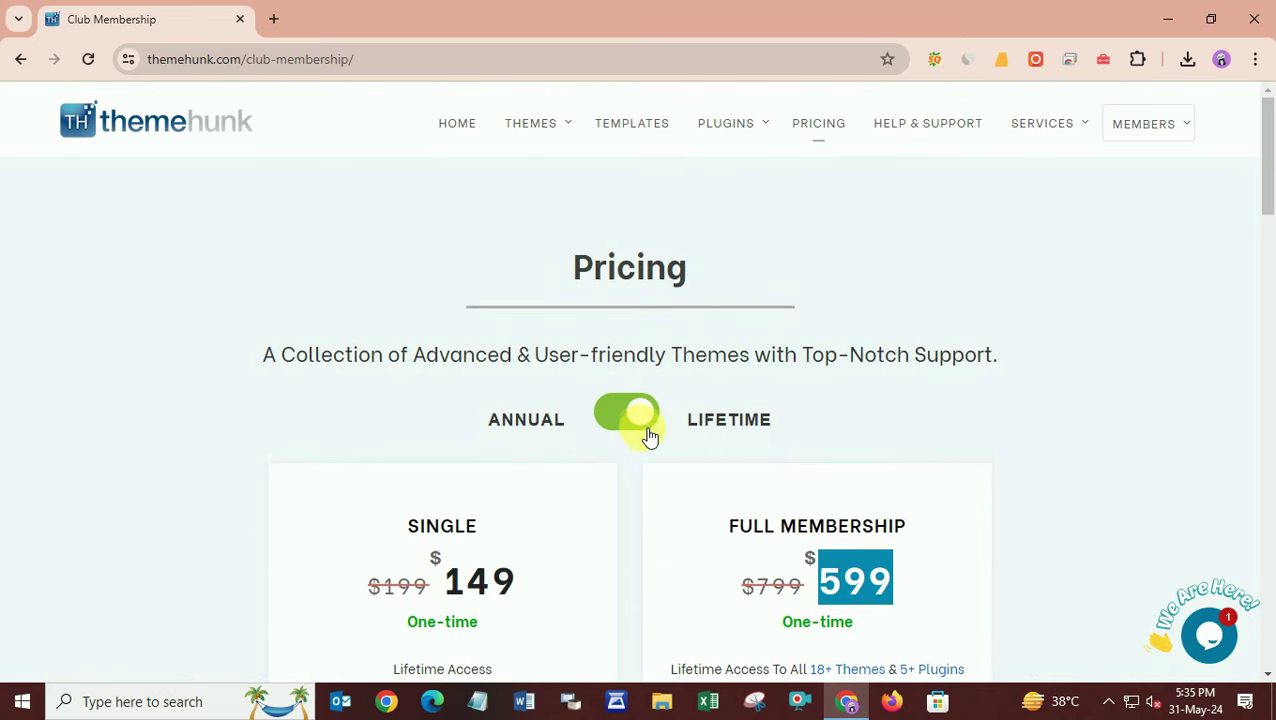
{"action": "left_click", "coordinate": [645, 425]}
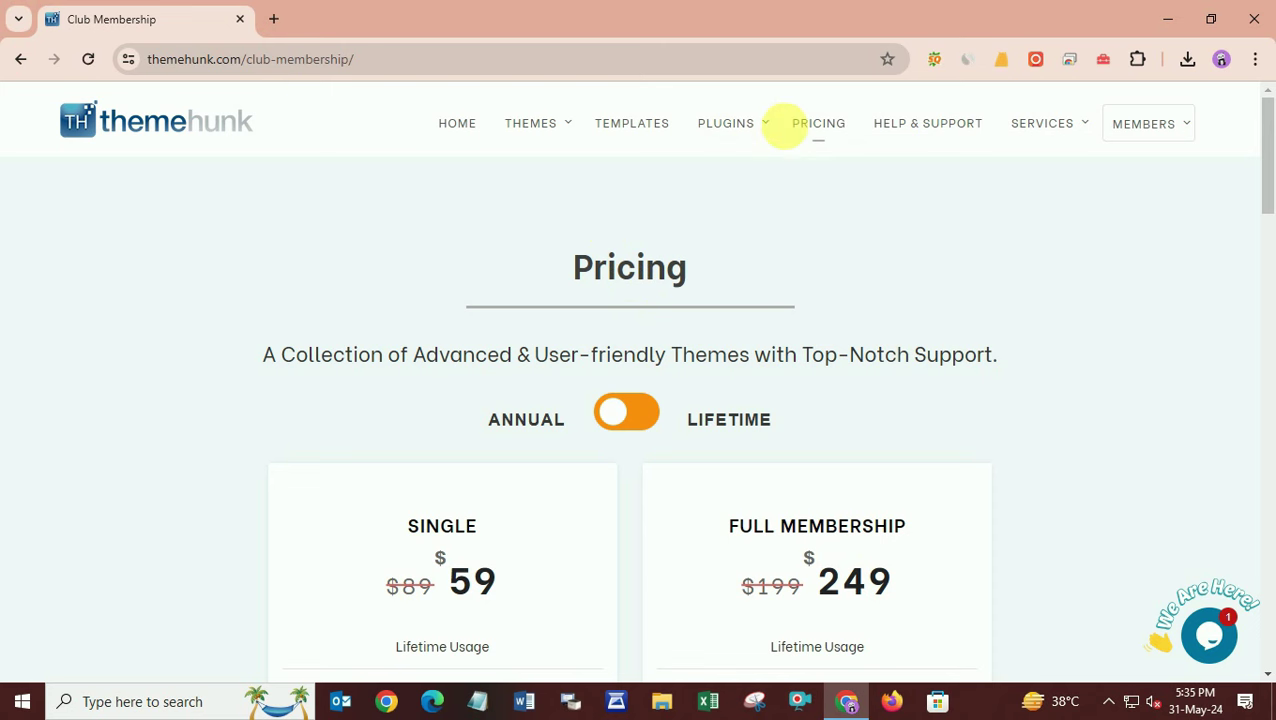
Step: Open the ThemeHunk Free Themes collection and browse the available themes
{"action": "mouse_move", "coordinate": [562, 124]}
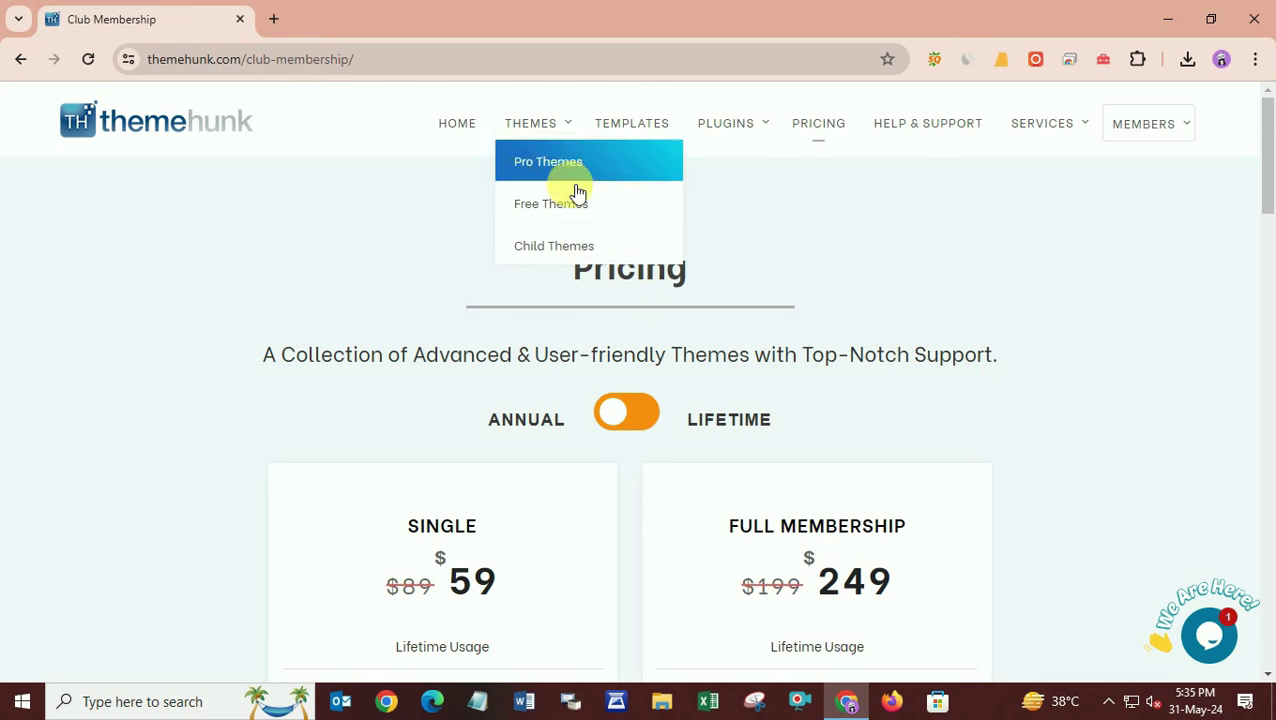
{"action": "left_click", "coordinate": [553, 205]}
{"action": "scroll", "coordinate": [746, 532], "scroll_direction": "down", "scroll_amount": 3}
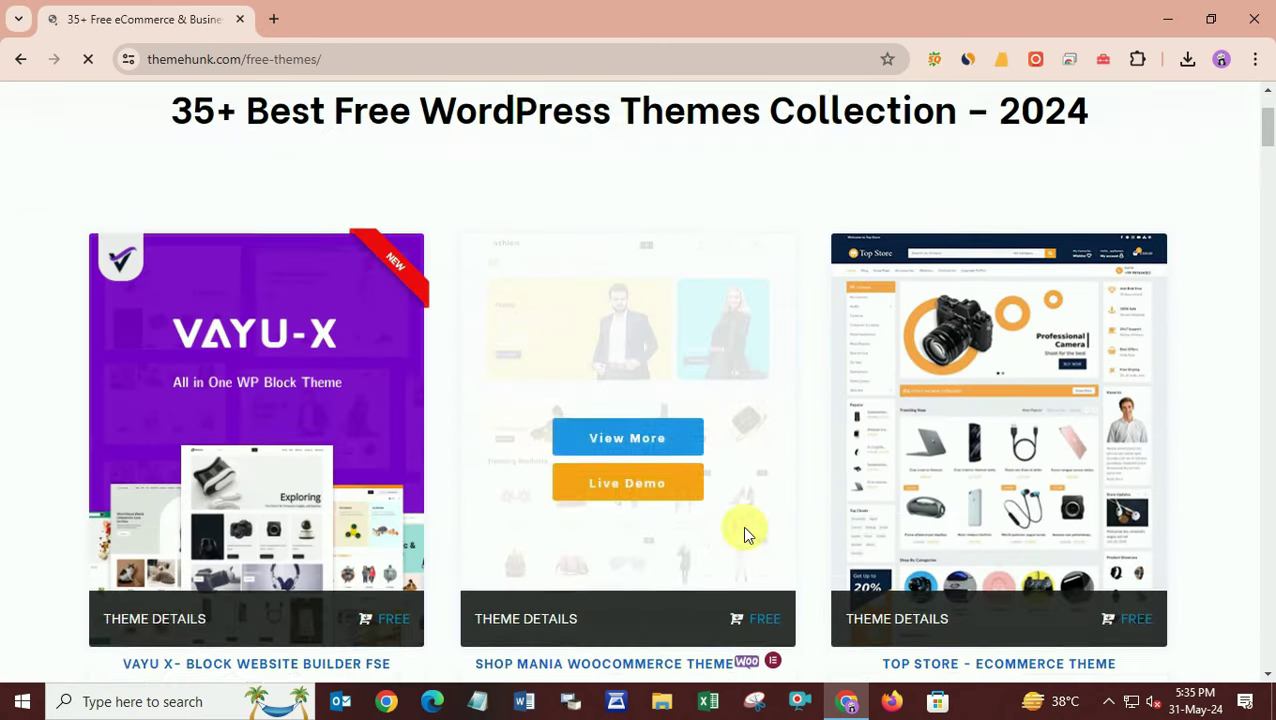
{"action": "scroll", "coordinate": [977, 416], "scroll_direction": "down", "scroll_amount": 4}
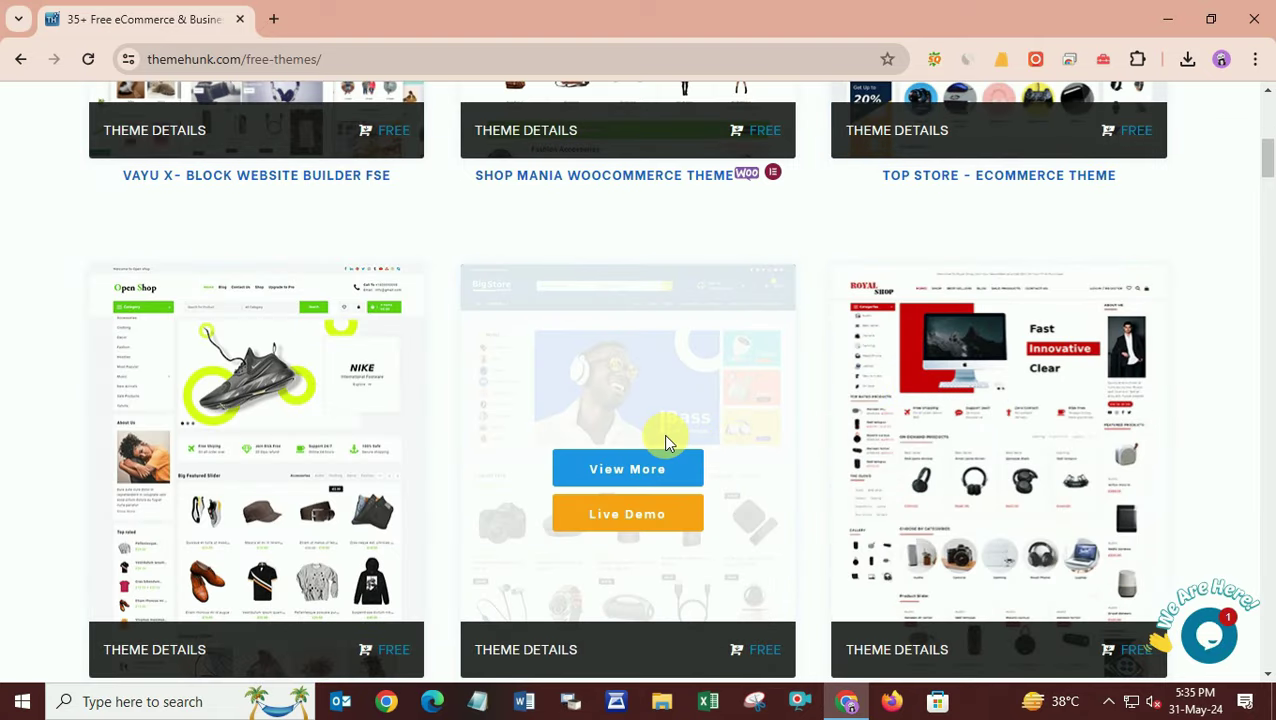
{"action": "scroll", "coordinate": [663, 434], "scroll_direction": "up", "scroll_amount": 7}
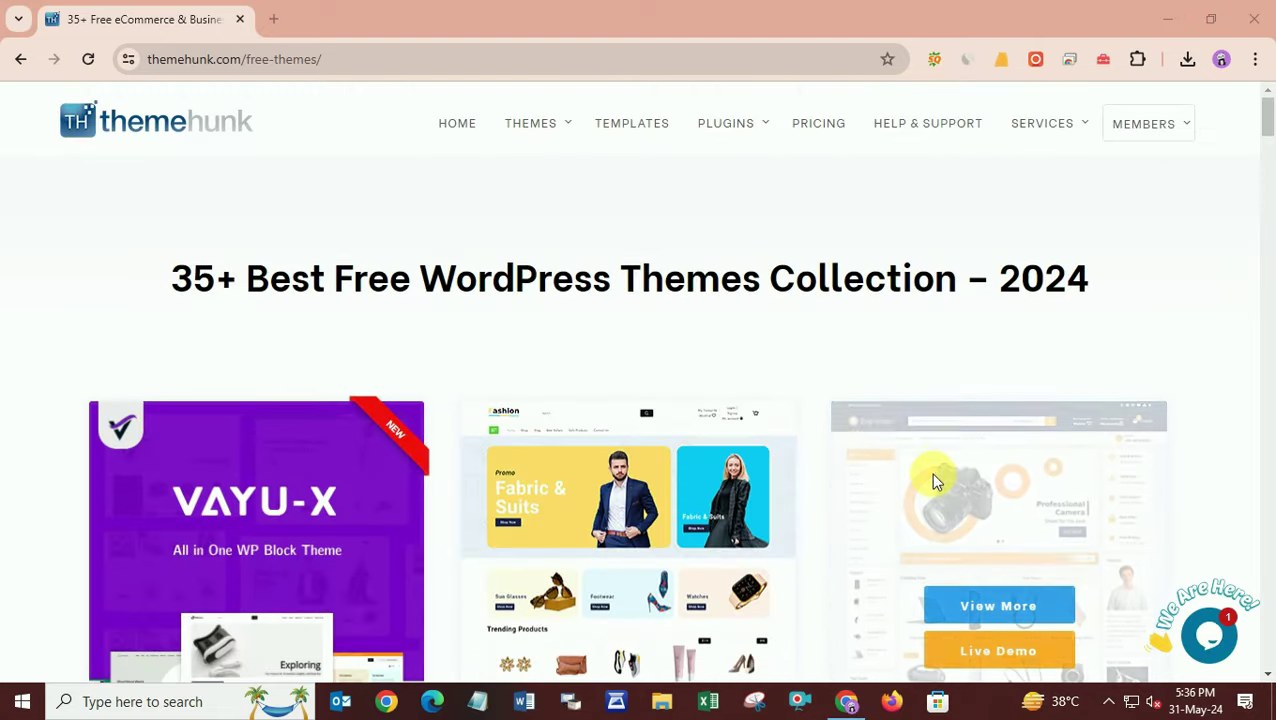
Step: Open the members login page and sign in to the ThemeHunk member account
{"action": "mouse_move", "coordinate": [1155, 140]}
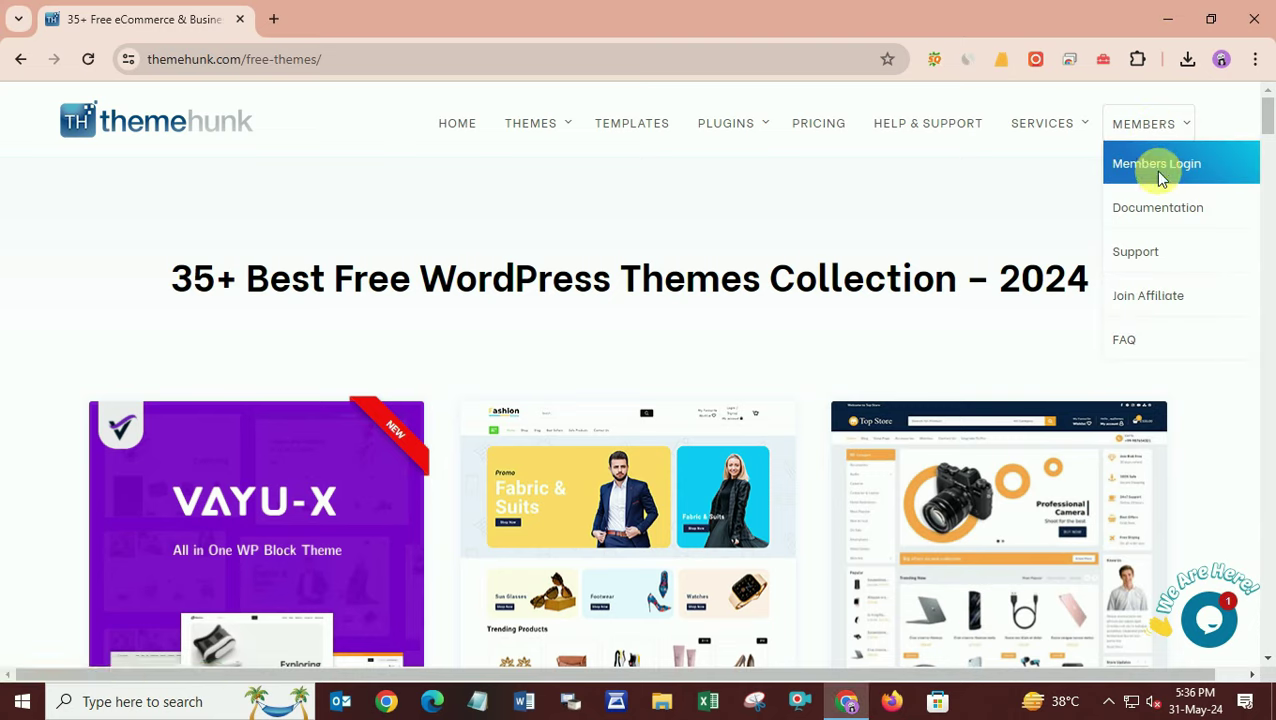
{"action": "left_click", "coordinate": [1160, 168]}
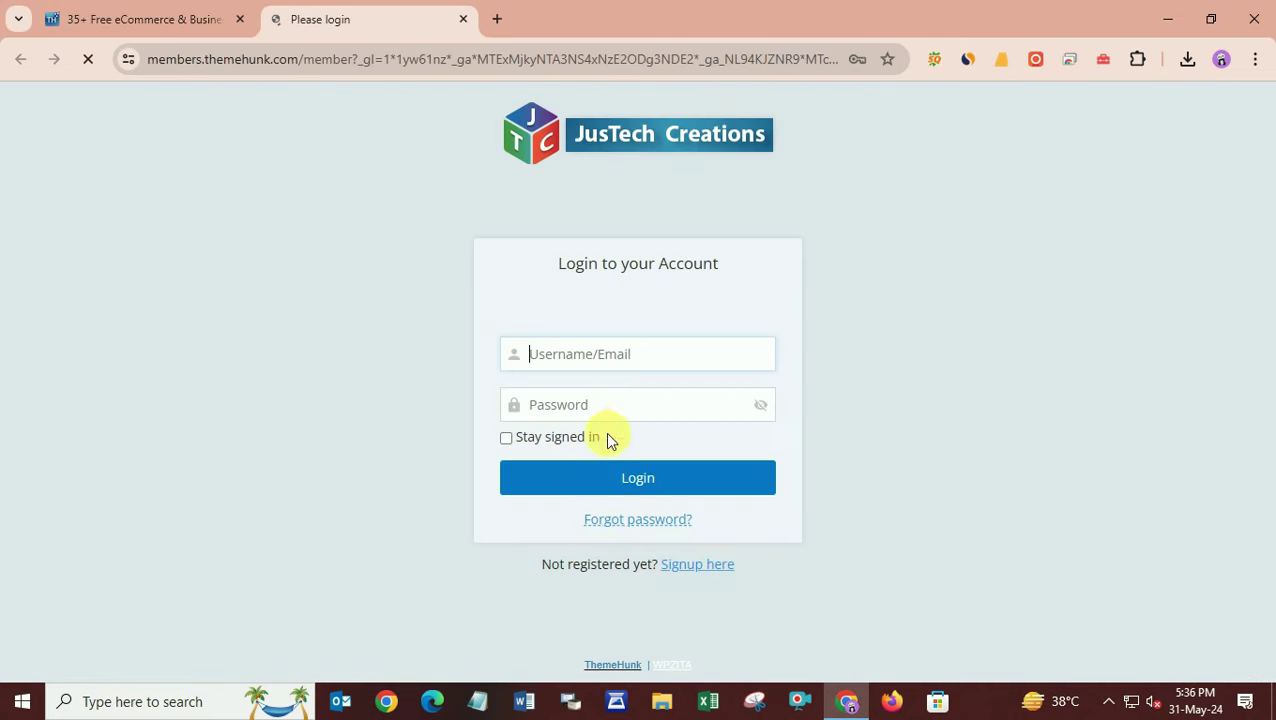
{"action": "left_click", "coordinate": [606, 480]}
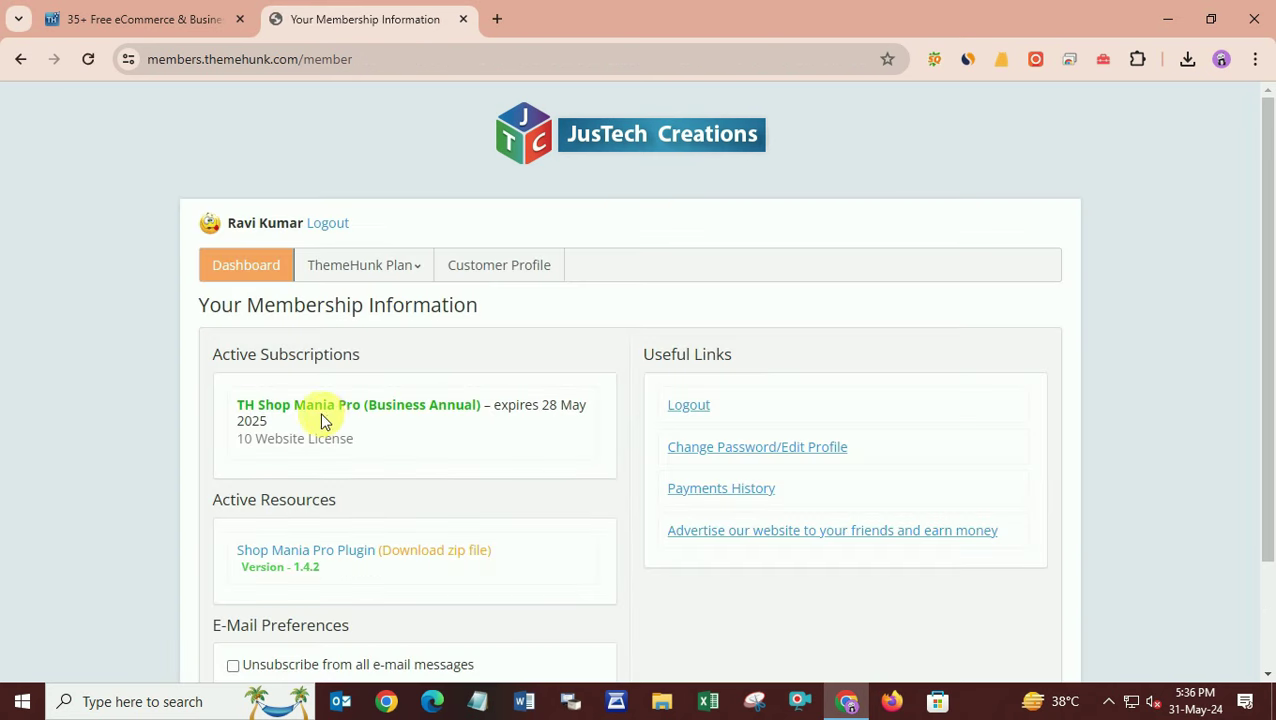
Step: Examine the active TH Shop Mania Pro subscription and its expiry date in the membership information
{"action": "left_click_drag", "start_coordinate": [284, 405], "coordinate": [438, 422]}
{"action": "left_click_drag", "start_coordinate": [543, 405], "coordinate": [578, 408]}
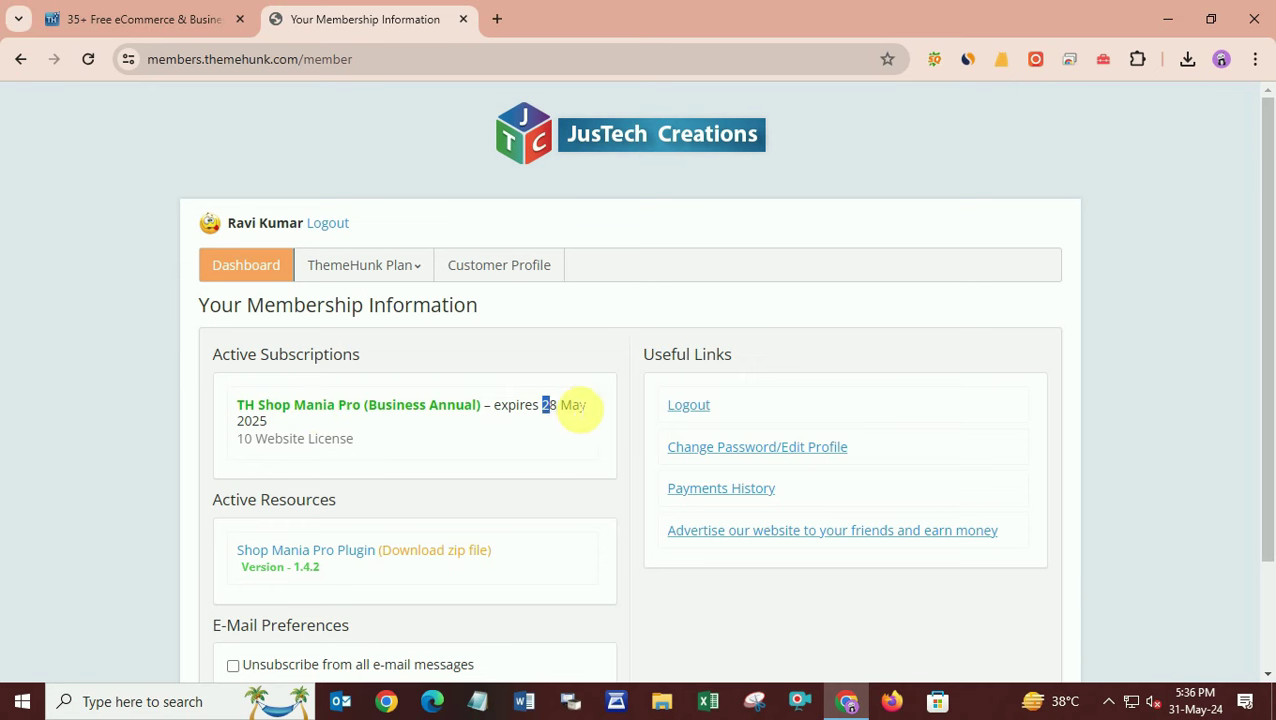
{"action": "left_click", "coordinate": [436, 419]}
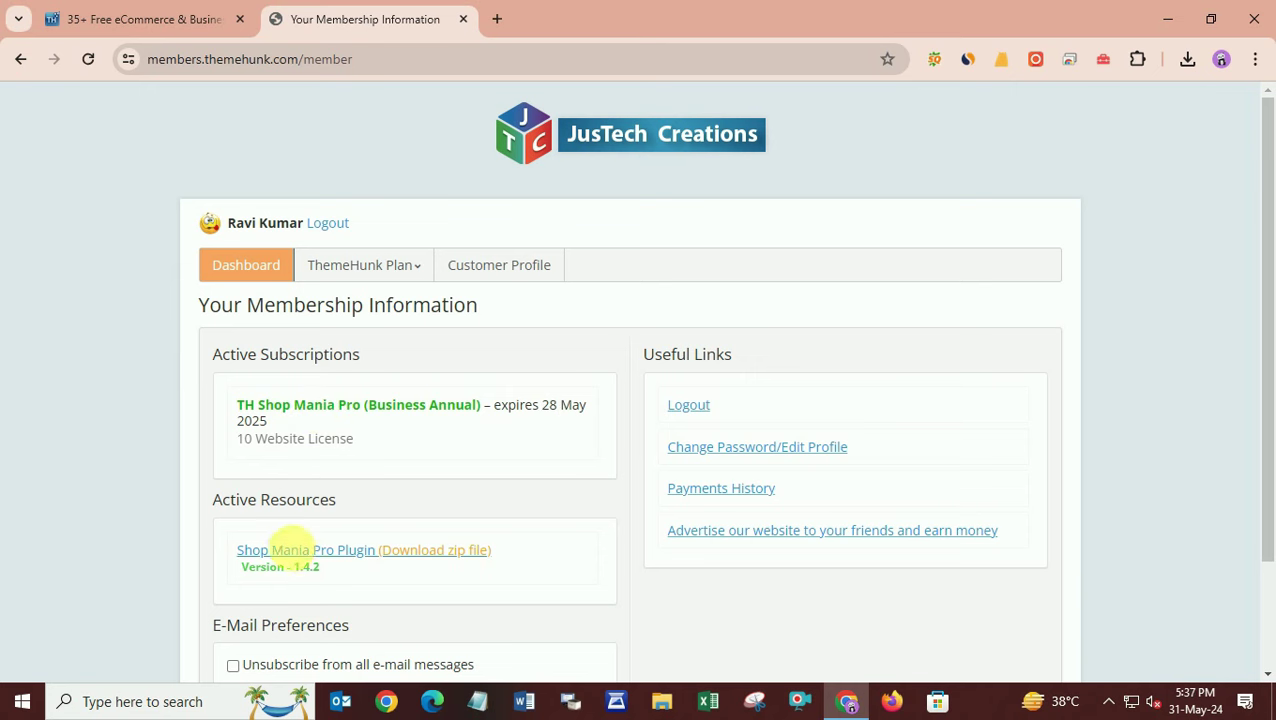
Step: Download the Shop Mania Pro Plugin zip file from the active resources and check it in the recent downloads
{"action": "scroll", "coordinate": [343, 555], "scroll_direction": "down", "scroll_amount": 2}
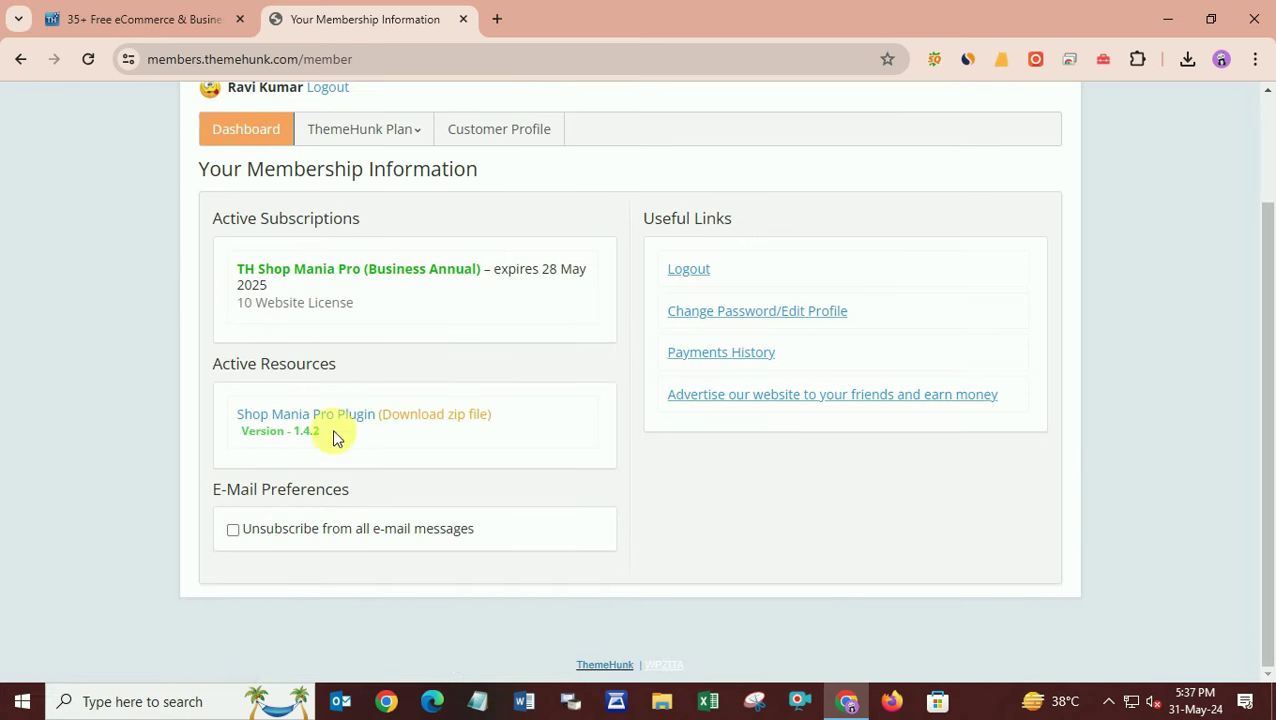
{"action": "left_click", "coordinate": [337, 422]}
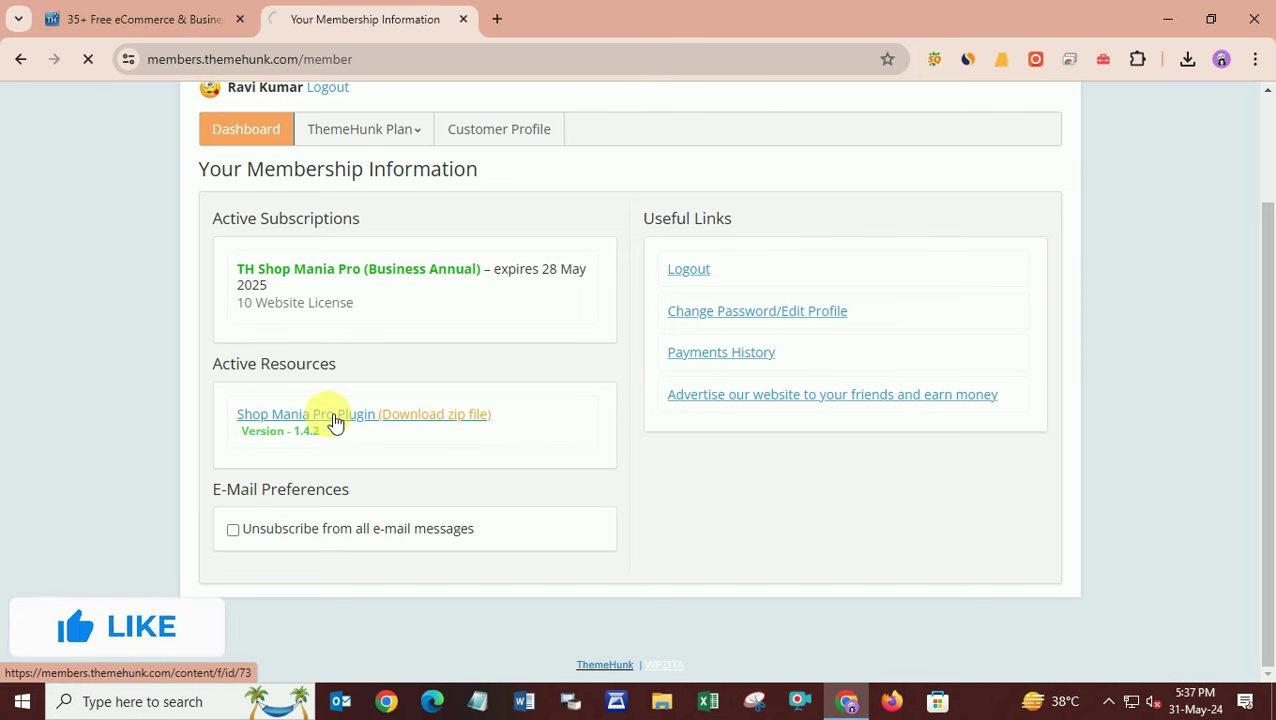
{"action": "left_click", "coordinate": [1186, 60]}
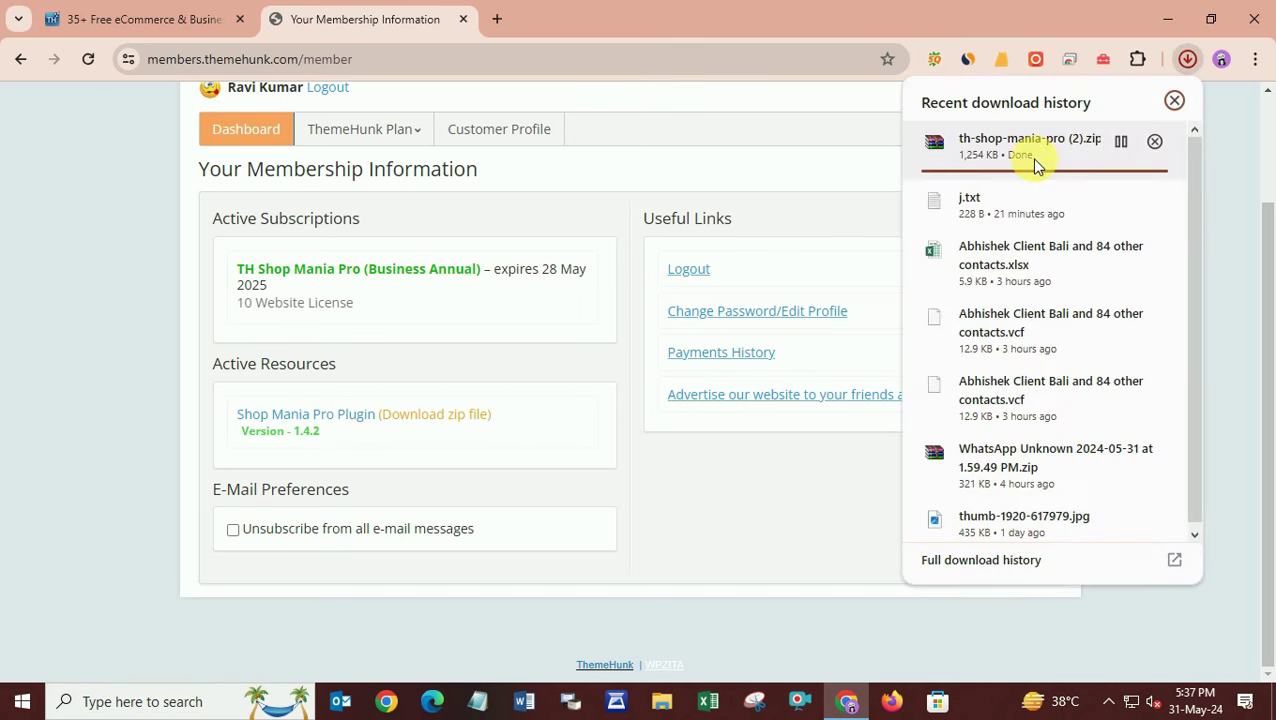
{"action": "left_click", "coordinate": [786, 160]}
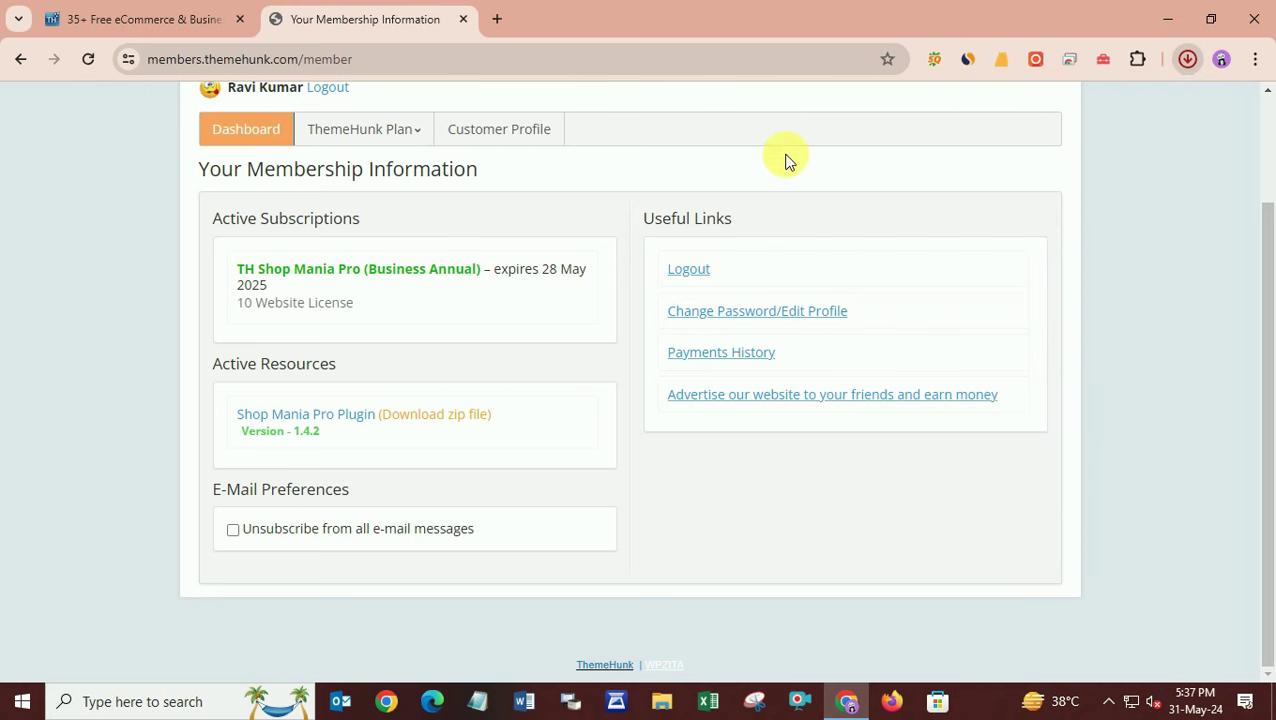
Step: Switch to the WordPress dashboard, open the My Blog site in a separate tab and look over its front page
{"action": "left_click", "coordinate": [495, 18]}
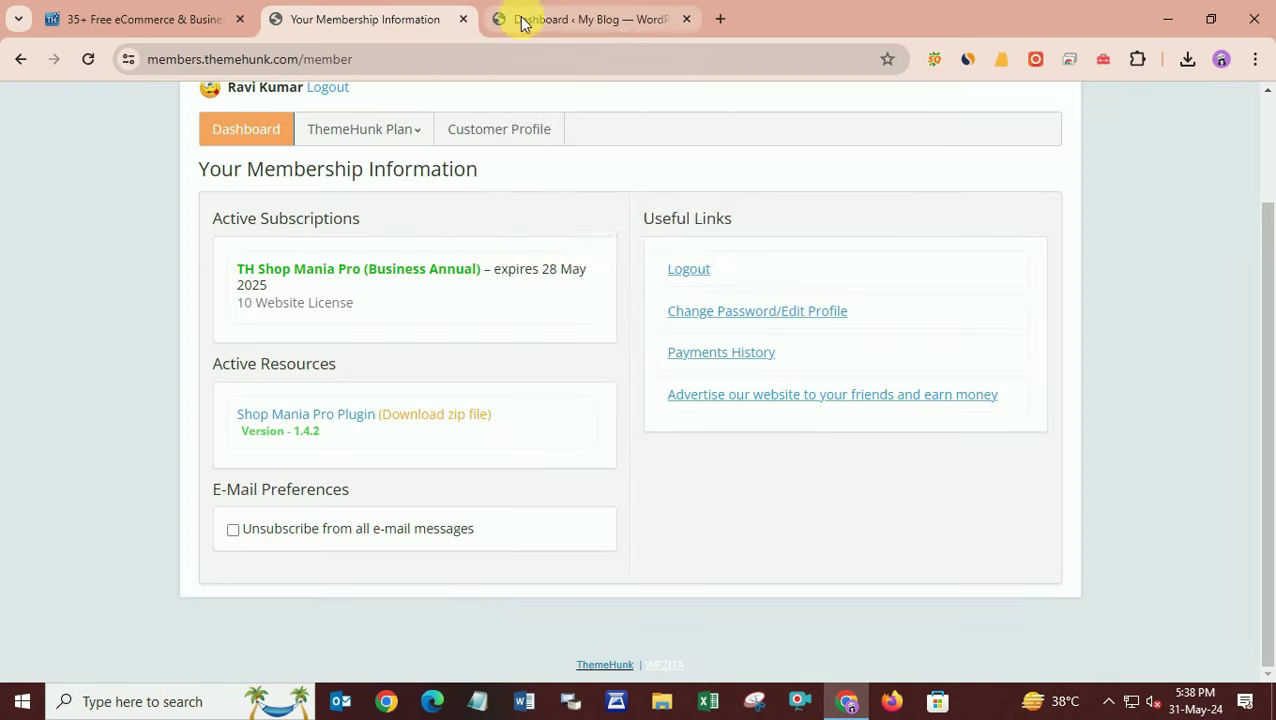
{"action": "left_click", "coordinate": [540, 14]}
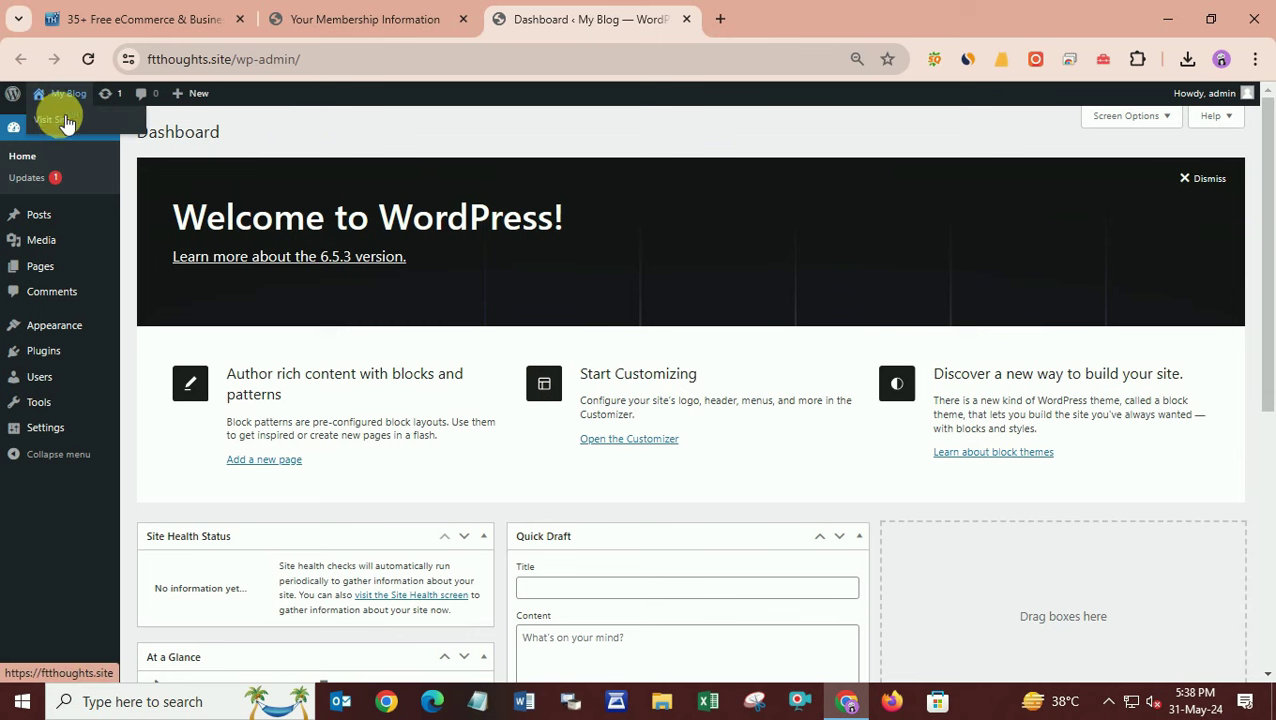
{"action": "right_click", "coordinate": [57, 119]}
{"action": "left_click", "coordinate": [80, 137]}
{"action": "left_click", "coordinate": [805, 18]}
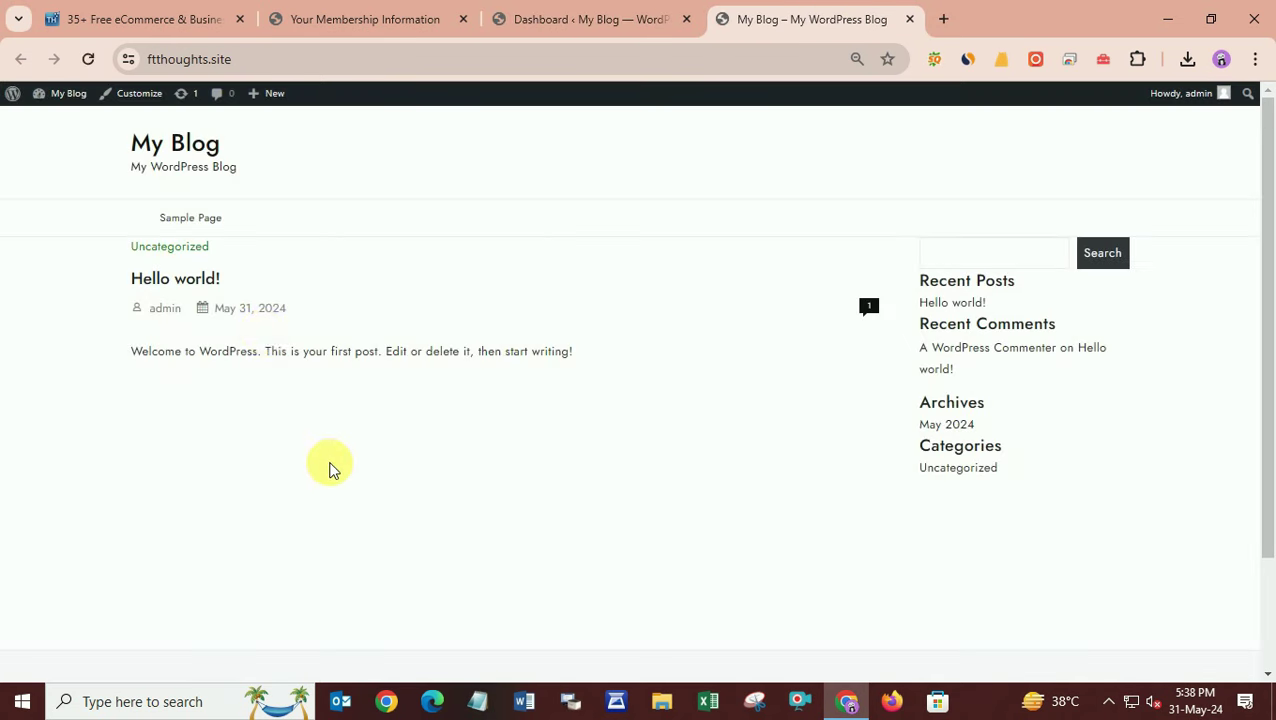
{"action": "scroll", "coordinate": [330, 470], "scroll_direction": "down", "scroll_amount": 2}
{"action": "scroll", "coordinate": [330, 466], "scroll_direction": "up", "scroll_amount": 2}
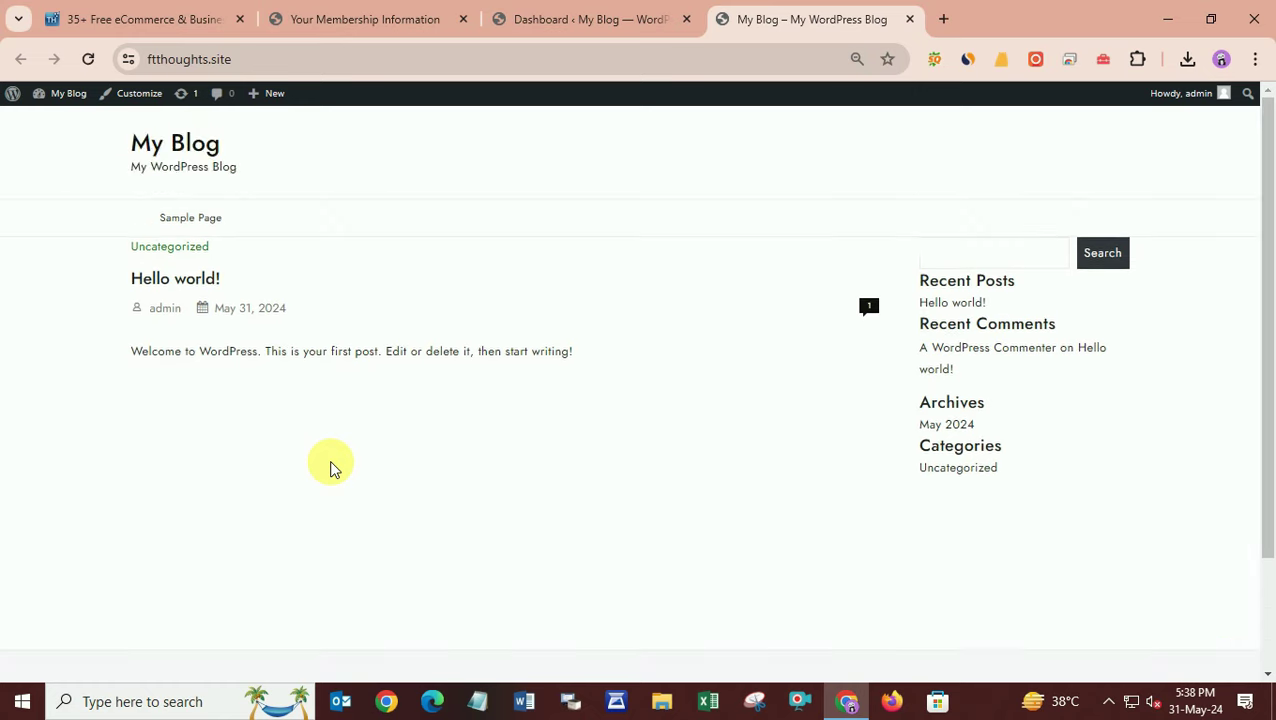
Step: Upload th-shop-mania-pro (1).zip from the Desktop as a new plugin in the WordPress admin and install it
{"action": "left_click", "coordinate": [592, 18]}
{"action": "mouse_move", "coordinate": [54, 354]}
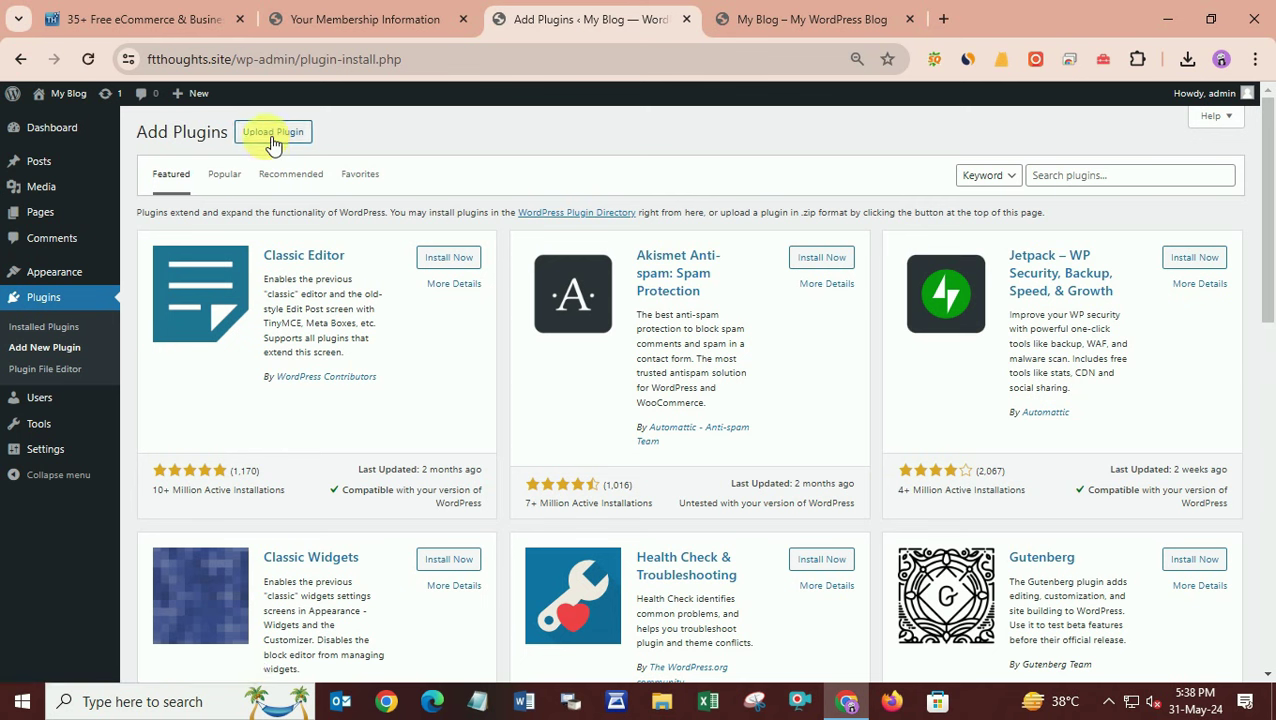
{"action": "left_click", "coordinate": [272, 134]}
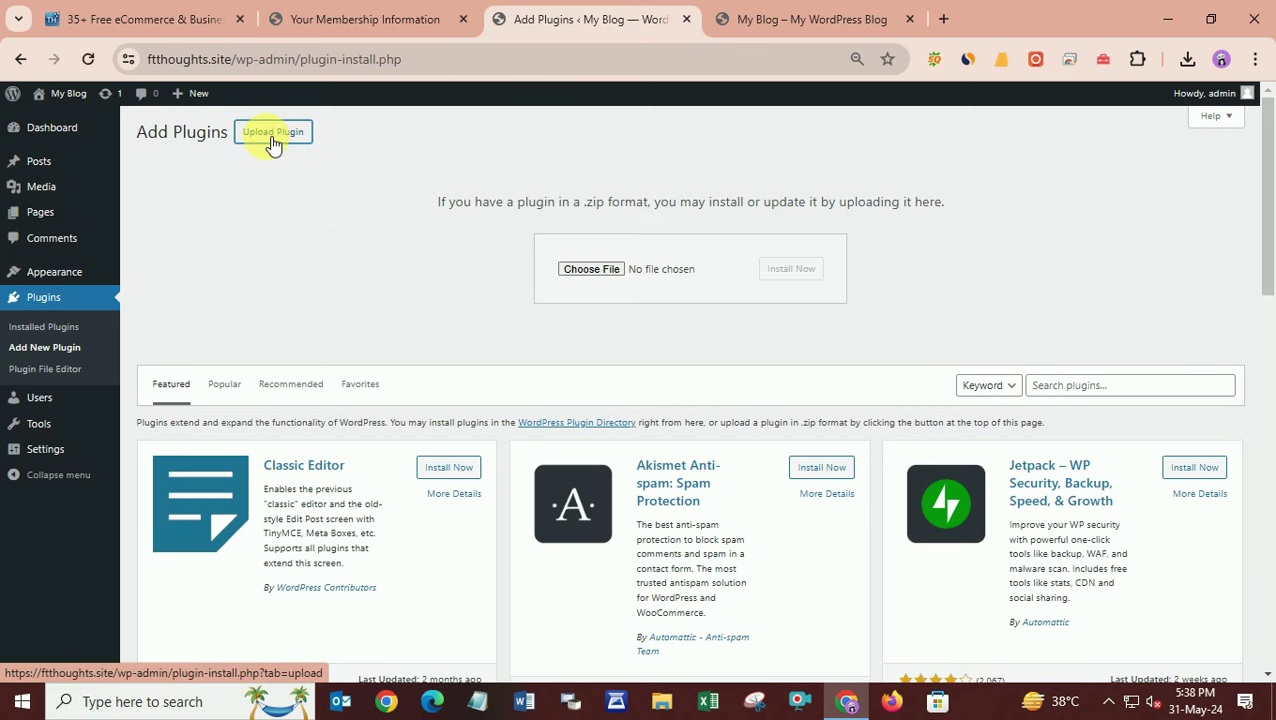
{"action": "left_click", "coordinate": [590, 269]}
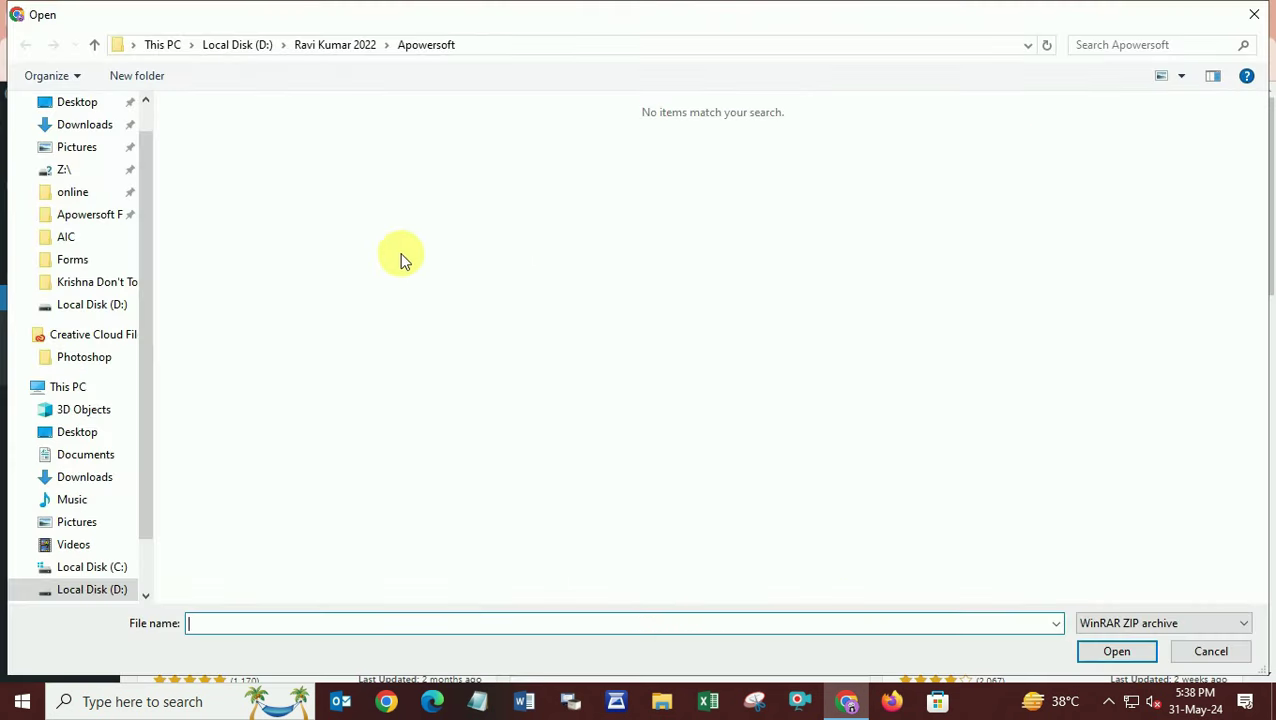
{"action": "left_click", "coordinate": [70, 101]}
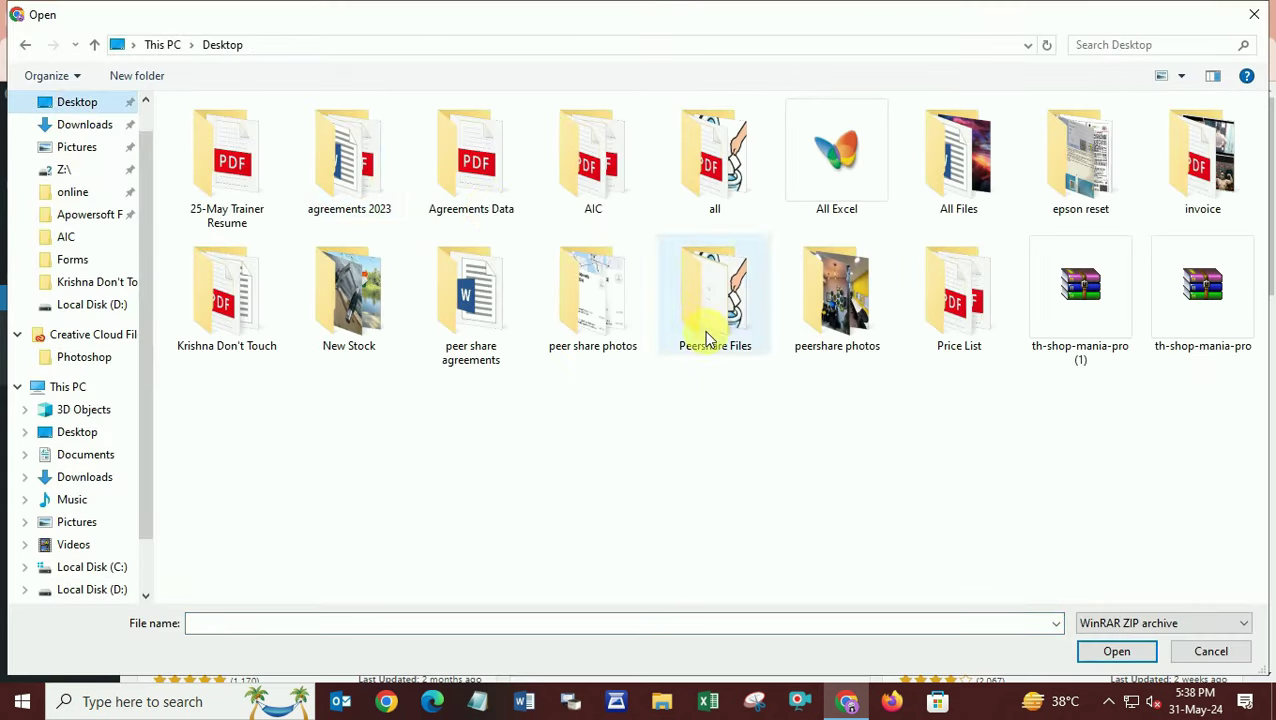
{"action": "left_click", "coordinate": [1096, 332]}
{"action": "left_click", "coordinate": [1117, 652]}
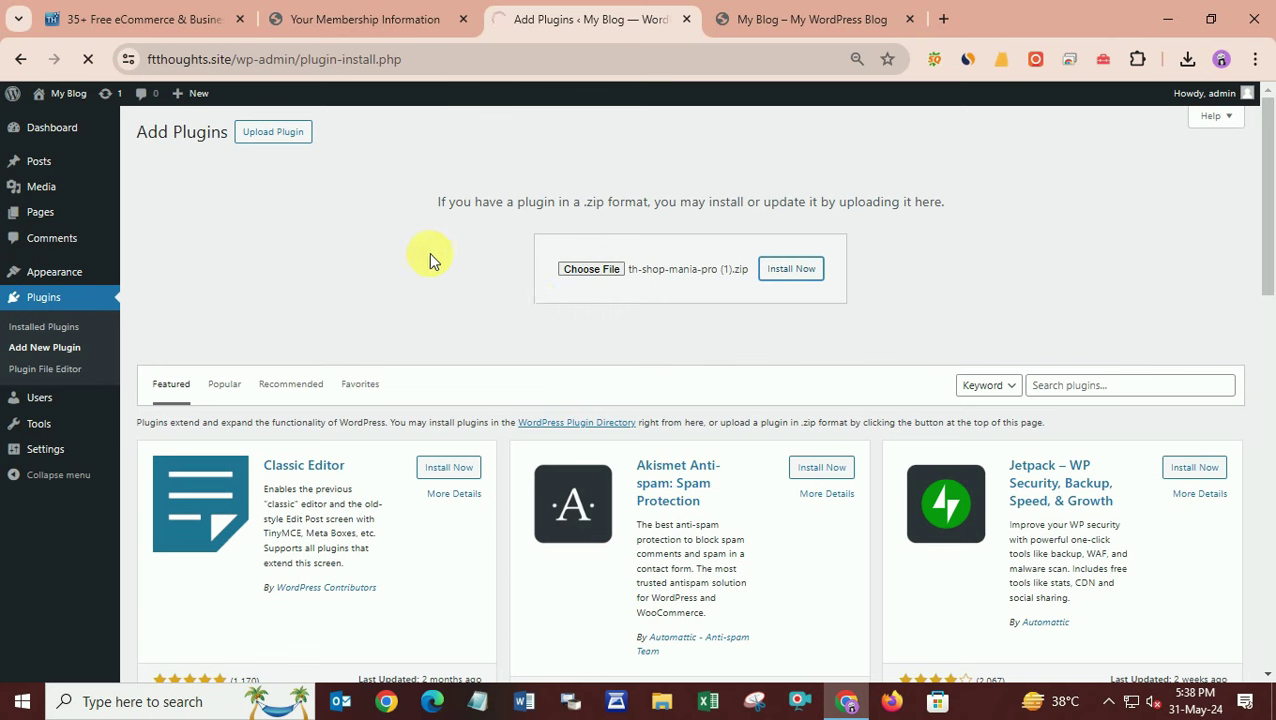
{"action": "left_click", "coordinate": [1107, 704]}
{"action": "left_click", "coordinate": [1107, 704]}
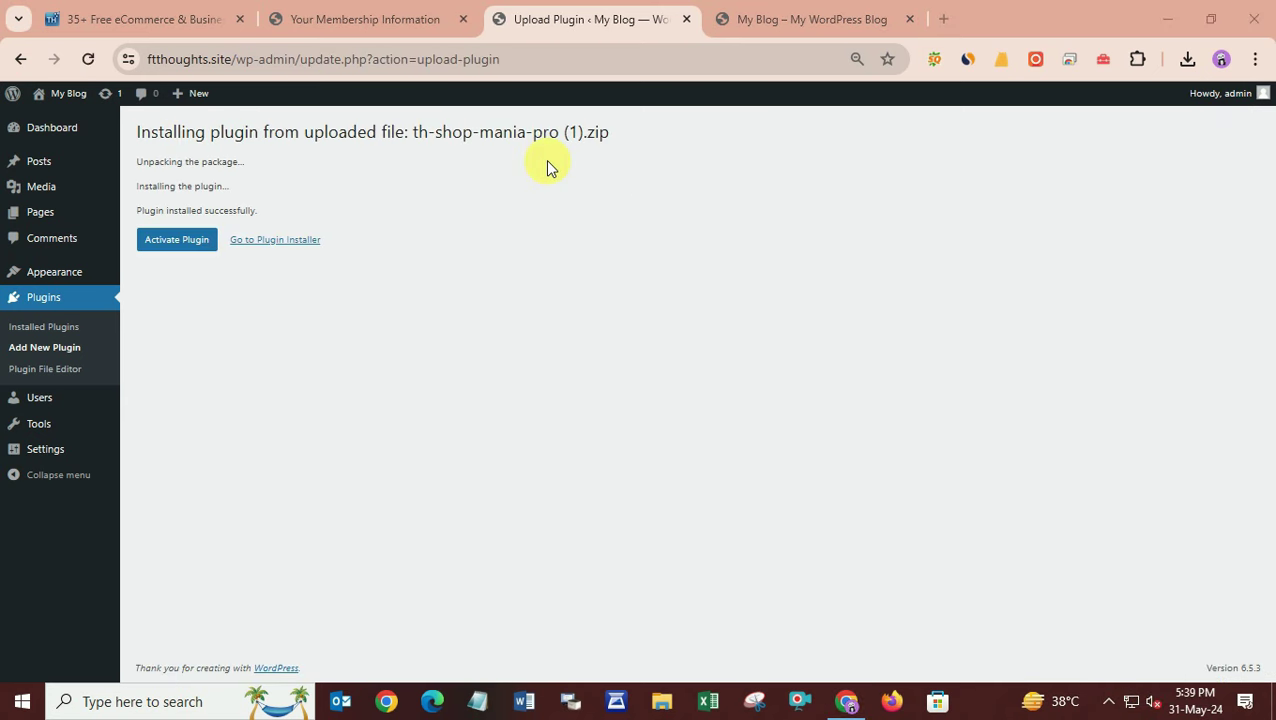
{"action": "left_click", "coordinate": [1109, 702]}
{"action": "left_click", "coordinate": [618, 404]}
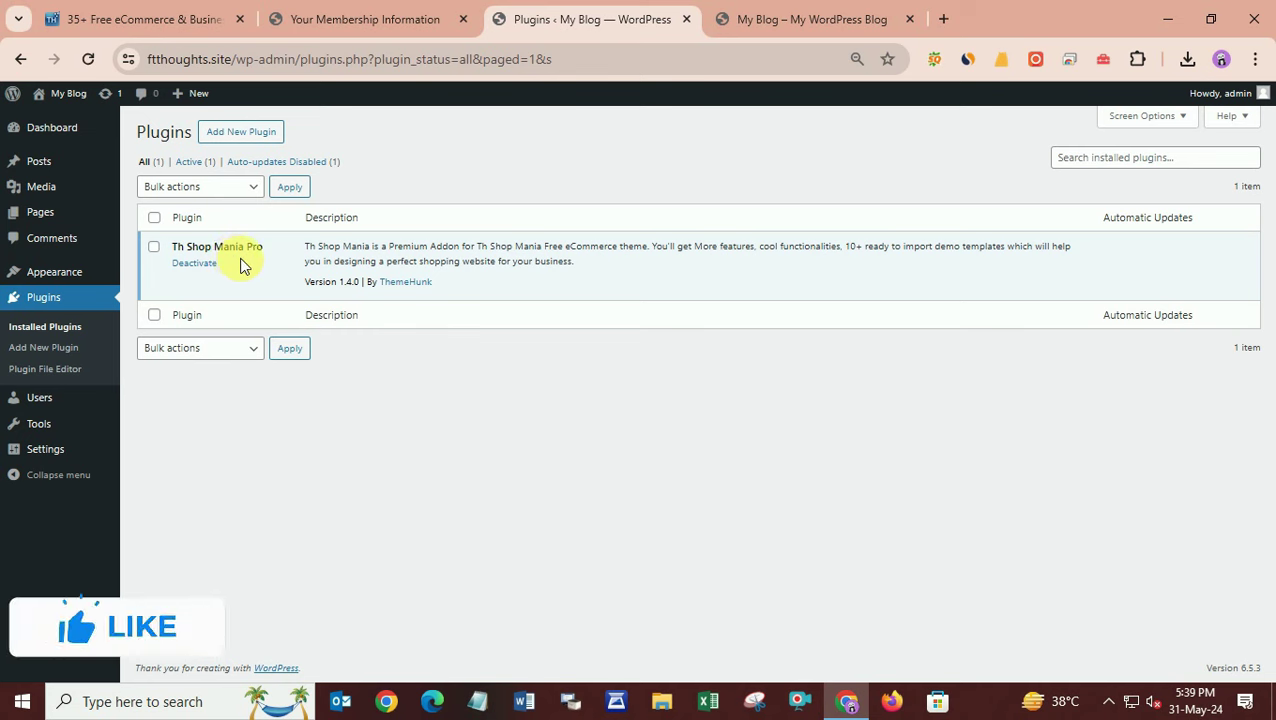
Step: Reload the installed plugins page, open the theme installer and search for "th shop mania"
{"action": "left_click", "coordinate": [88, 58]}
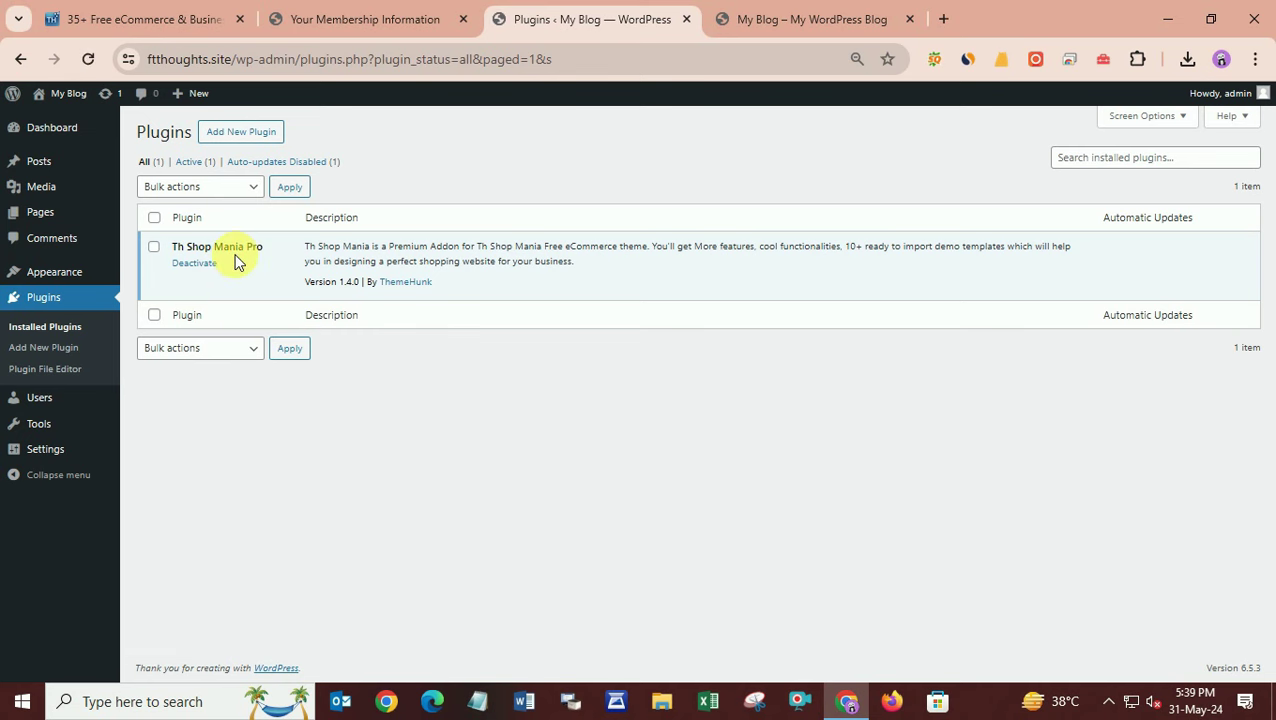
{"action": "mouse_move", "coordinate": [34, 265]}
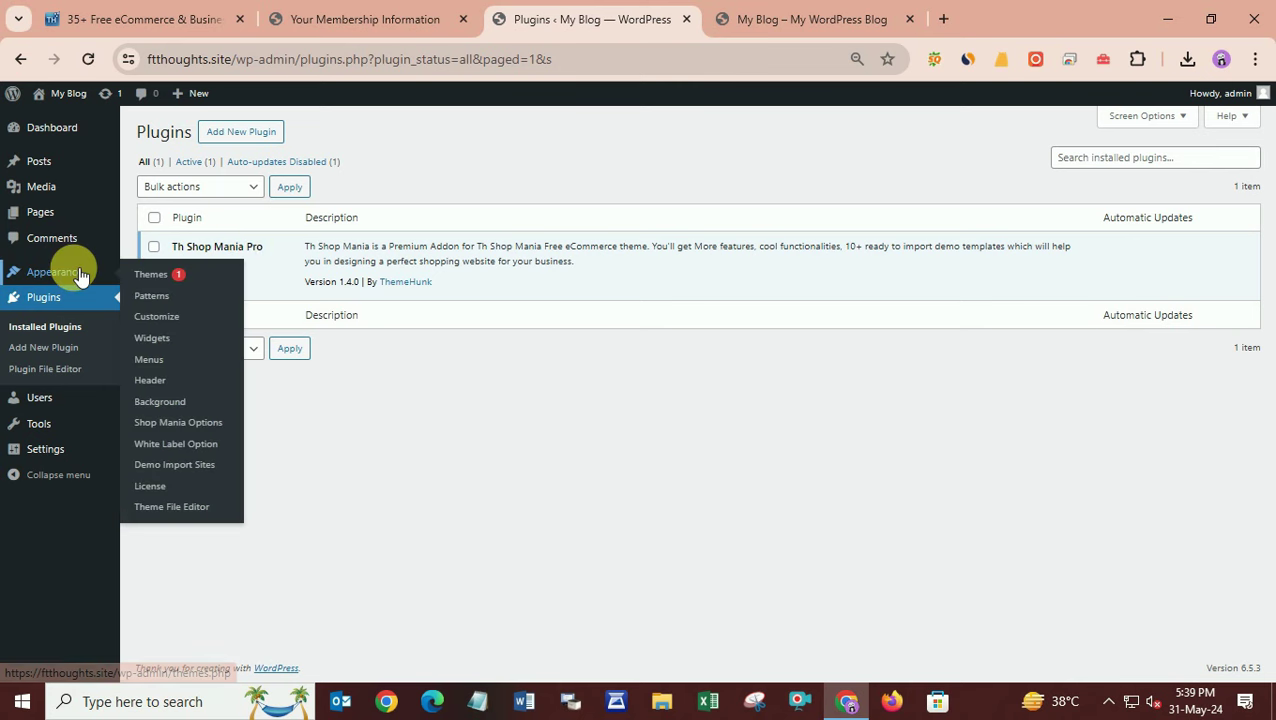
{"action": "left_click", "coordinate": [152, 274]}
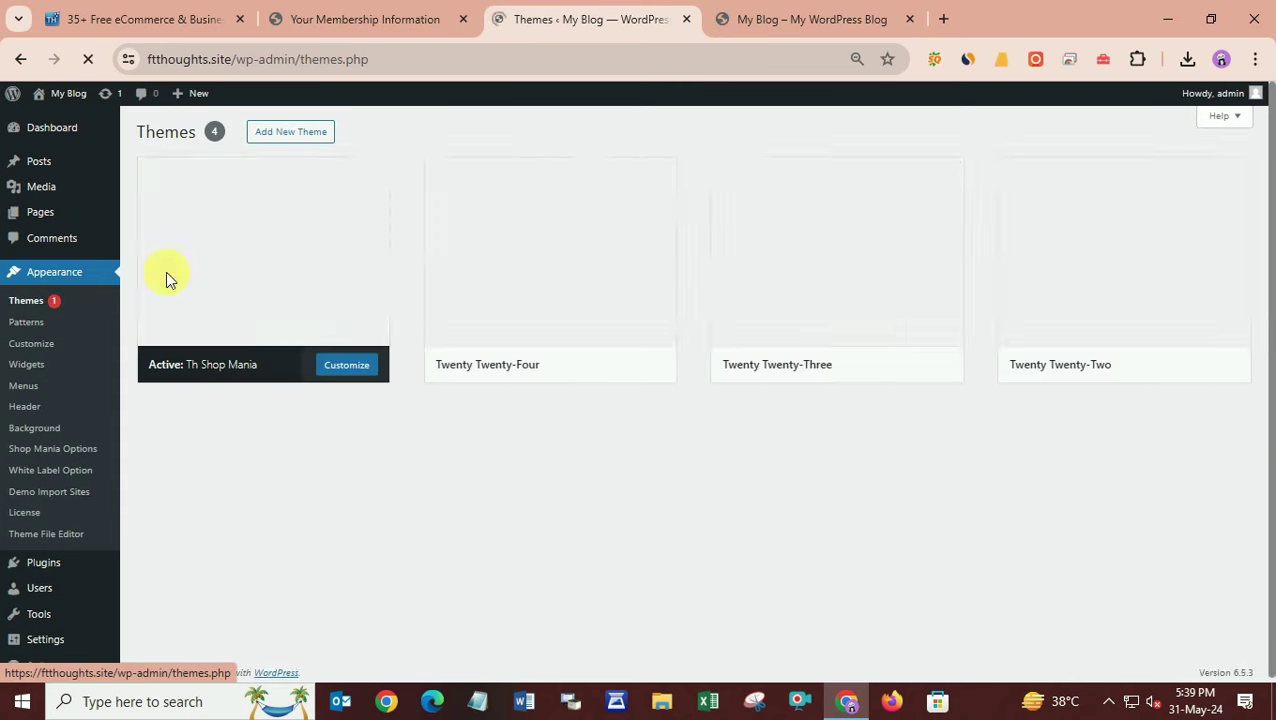
{"action": "left_click", "coordinate": [291, 146]}
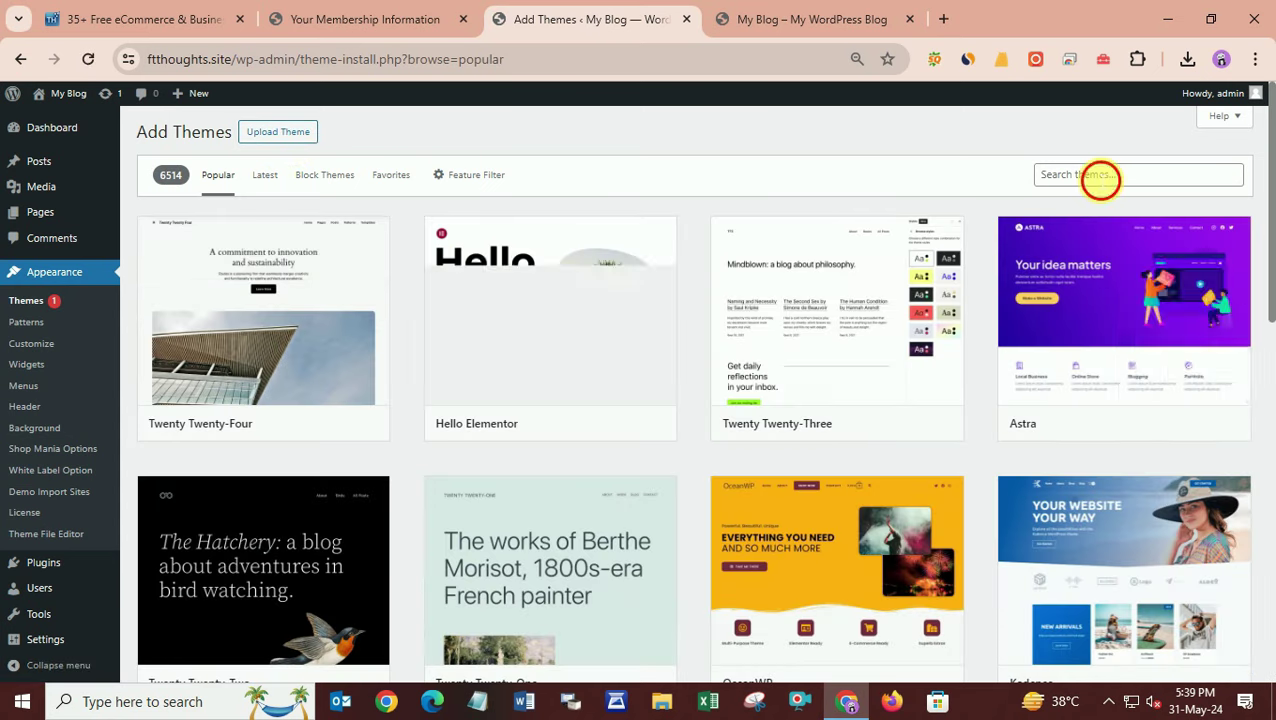
{"action": "left_click", "coordinate": [1100, 176]}
{"action": "type", "text": "th "}
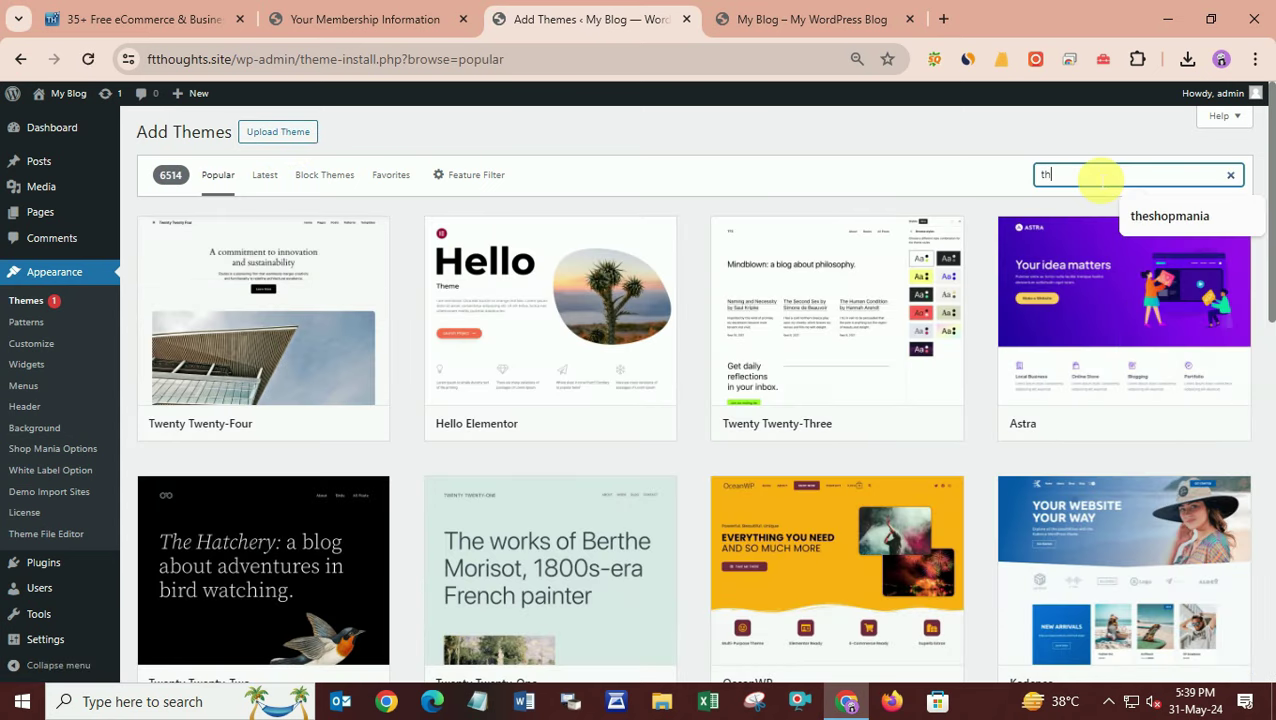
{"action": "type", "text": "shop mania"}
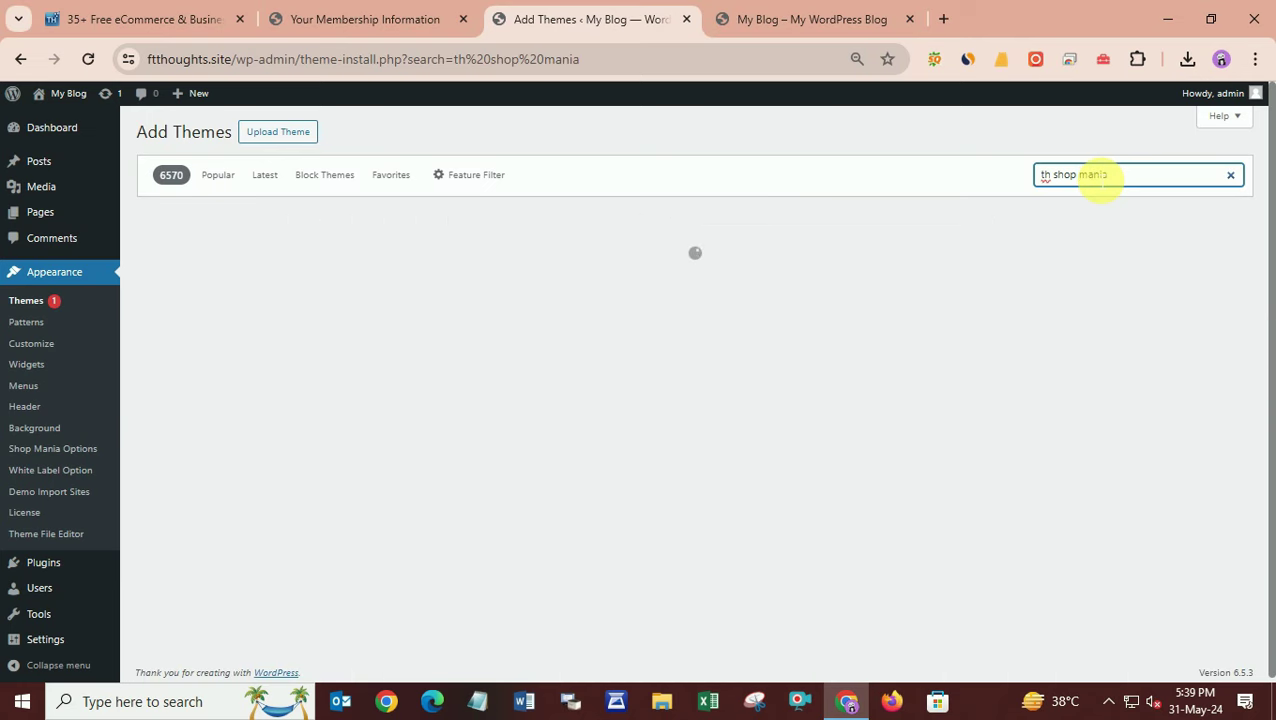
{"action": "left_click_drag", "start_coordinate": [1042, 176], "coordinate": [1119, 182]}
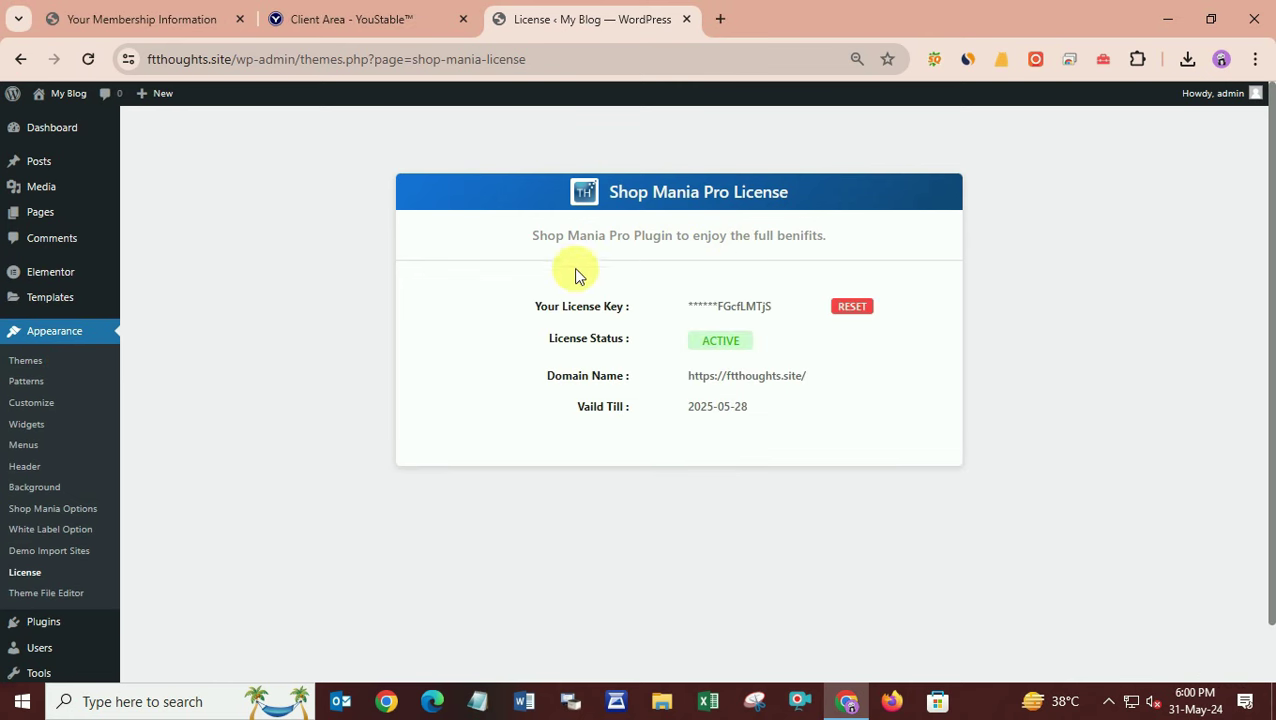
Step: Examine the Shop Mania Pro license key, status, domain and validity details
{"action": "left_click_drag", "start_coordinate": [527, 297], "coordinate": [883, 424]}
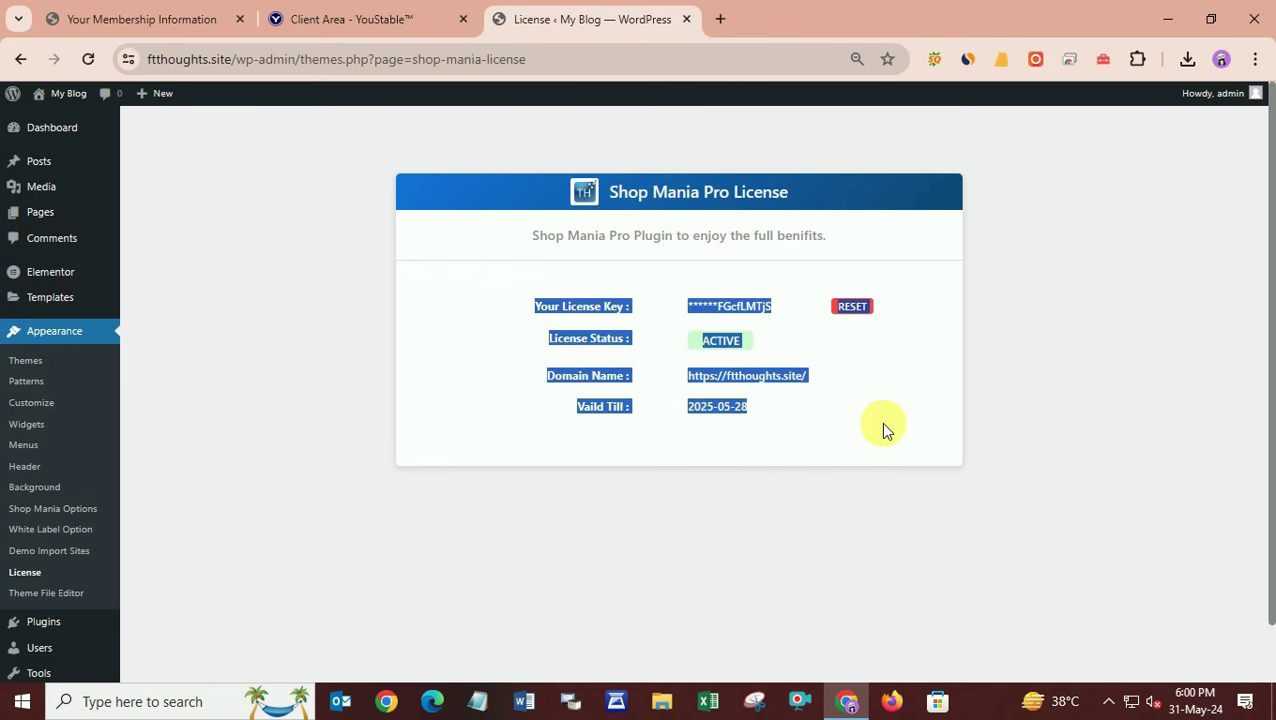
{"action": "left_click", "coordinate": [875, 418]}
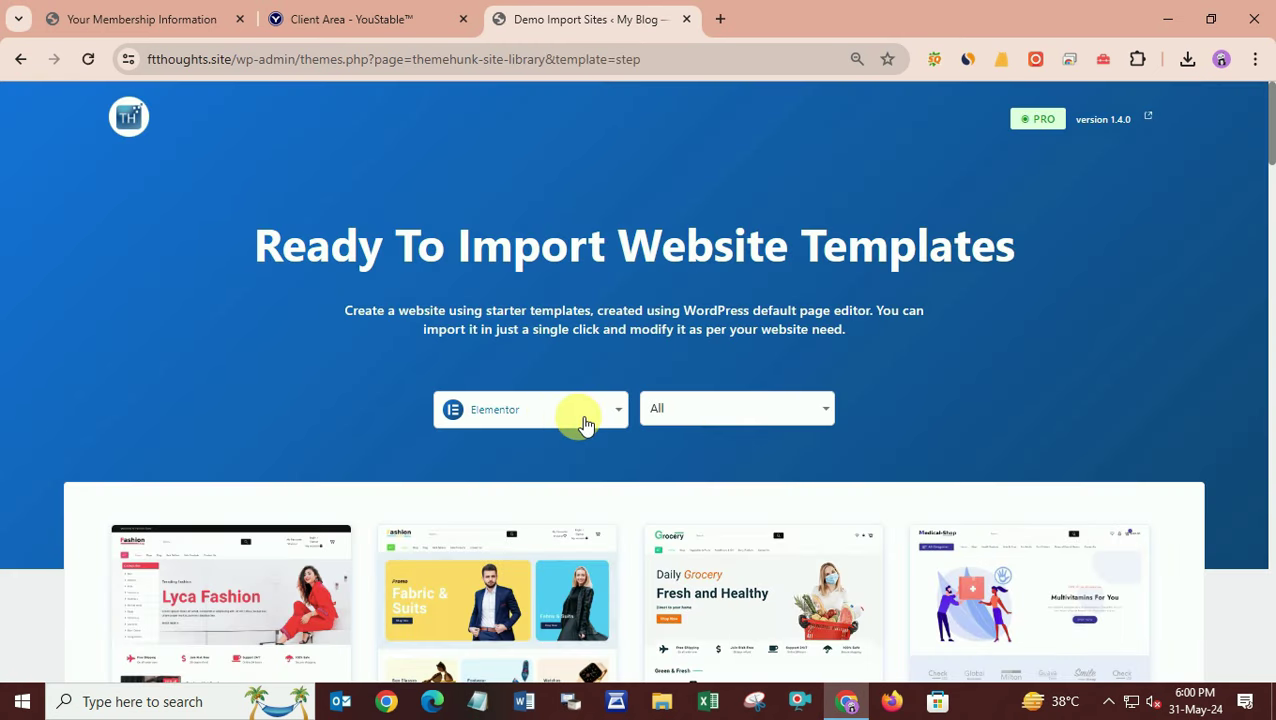
Step: Browse the Elementor website templates available in the demo import library
{"action": "scroll", "coordinate": [575, 430], "scroll_direction": "down", "scroll_amount": 2}
{"action": "scroll", "coordinate": [700, 470], "scroll_direction": "up", "scroll_amount": 2}
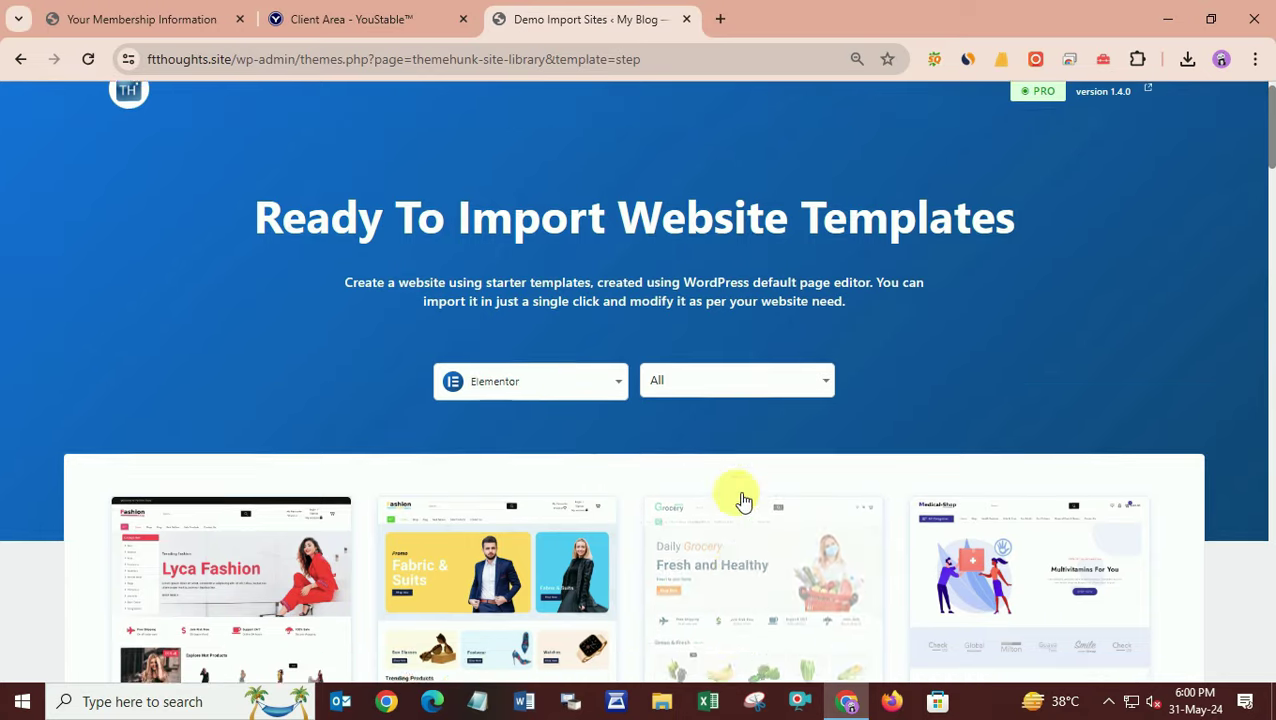
{"action": "scroll", "coordinate": [890, 293], "scroll_direction": "down", "scroll_amount": 4}
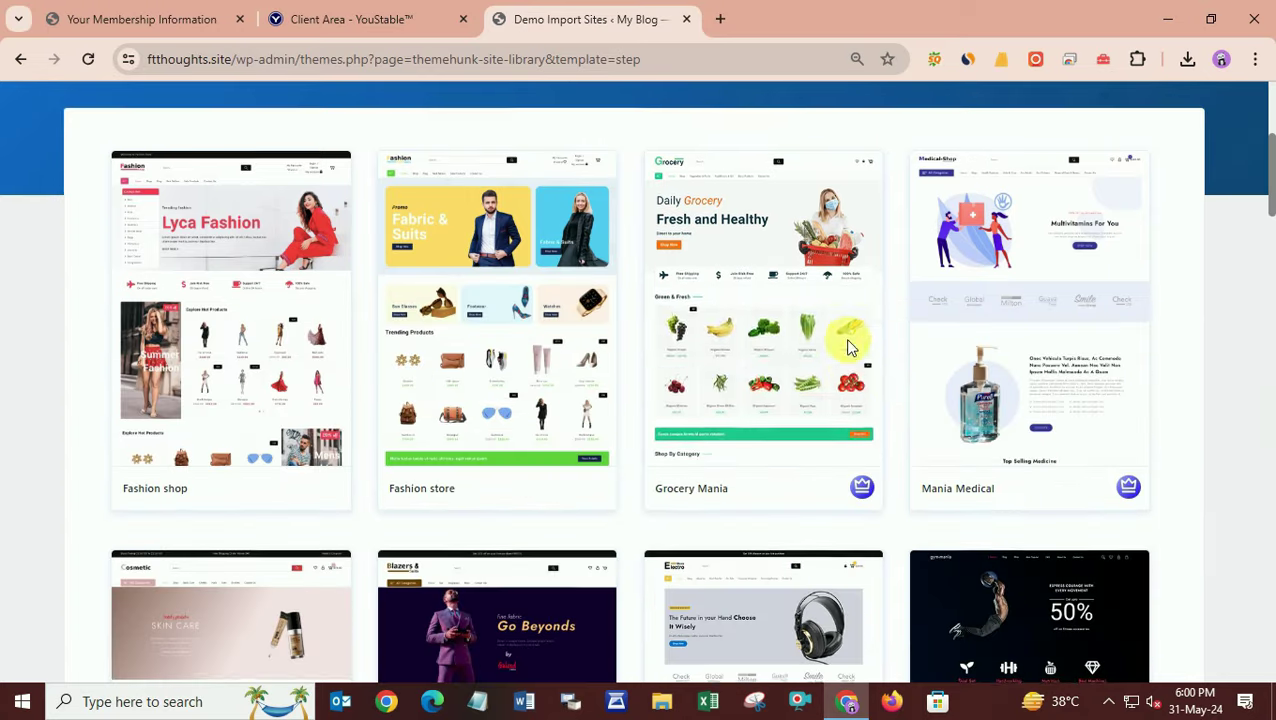
{"action": "scroll", "coordinate": [650, 490], "scroll_direction": "down", "scroll_amount": 4}
{"action": "scroll", "coordinate": [652, 493], "scroll_direction": "down", "scroll_amount": 7}
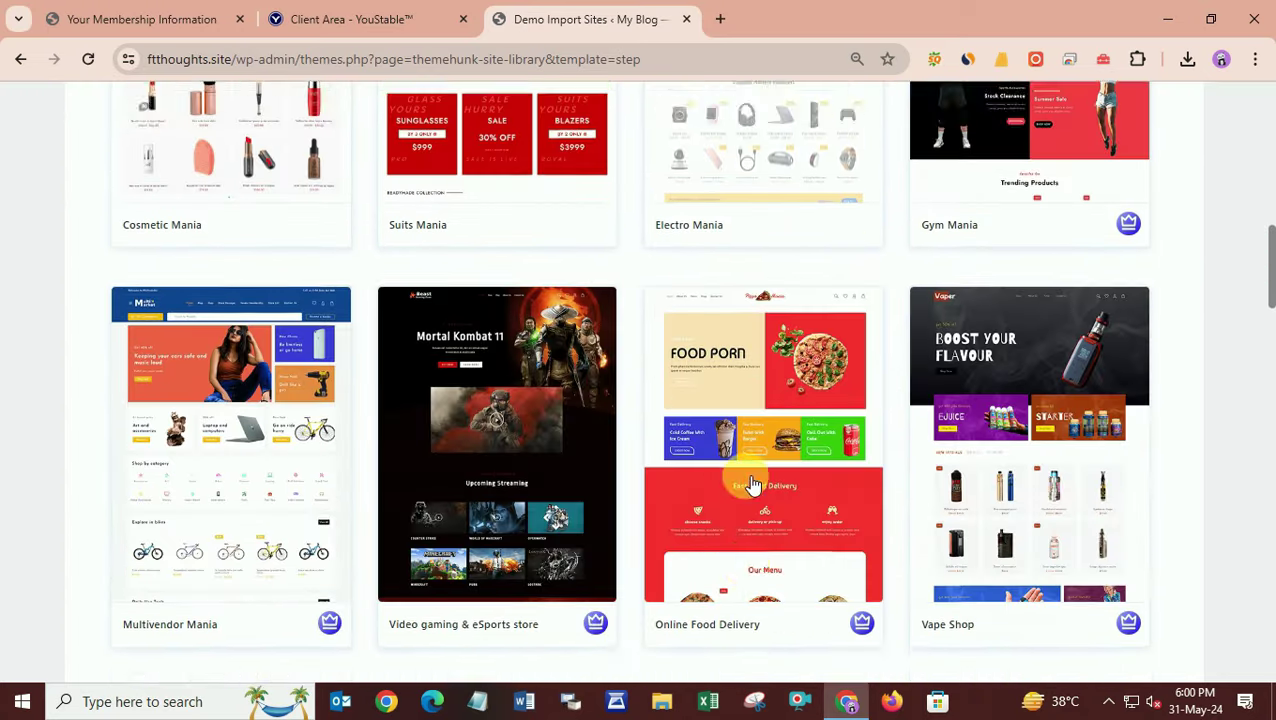
{"action": "scroll", "coordinate": [752, 485], "scroll_direction": "up", "scroll_amount": 2}
{"action": "scroll", "coordinate": [752, 485], "scroll_direction": "up", "scroll_amount": 6}
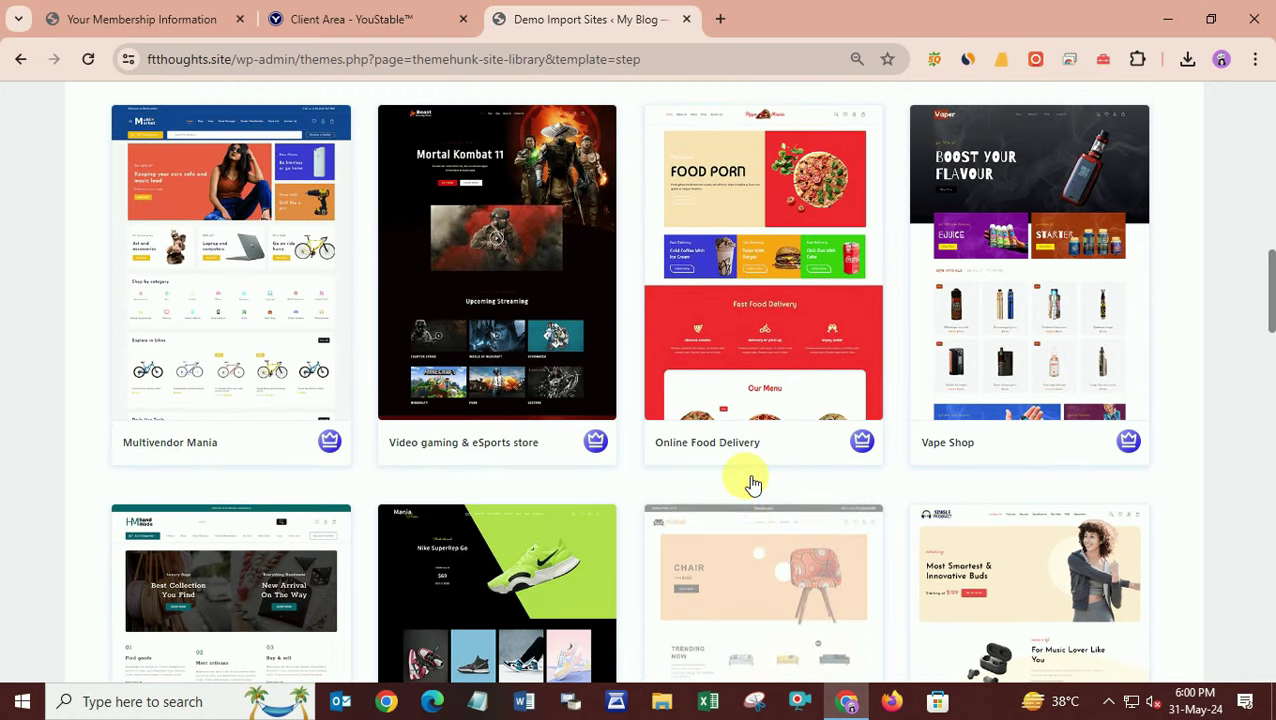
{"action": "scroll", "coordinate": [752, 483], "scroll_direction": "up", "scroll_amount": 5}
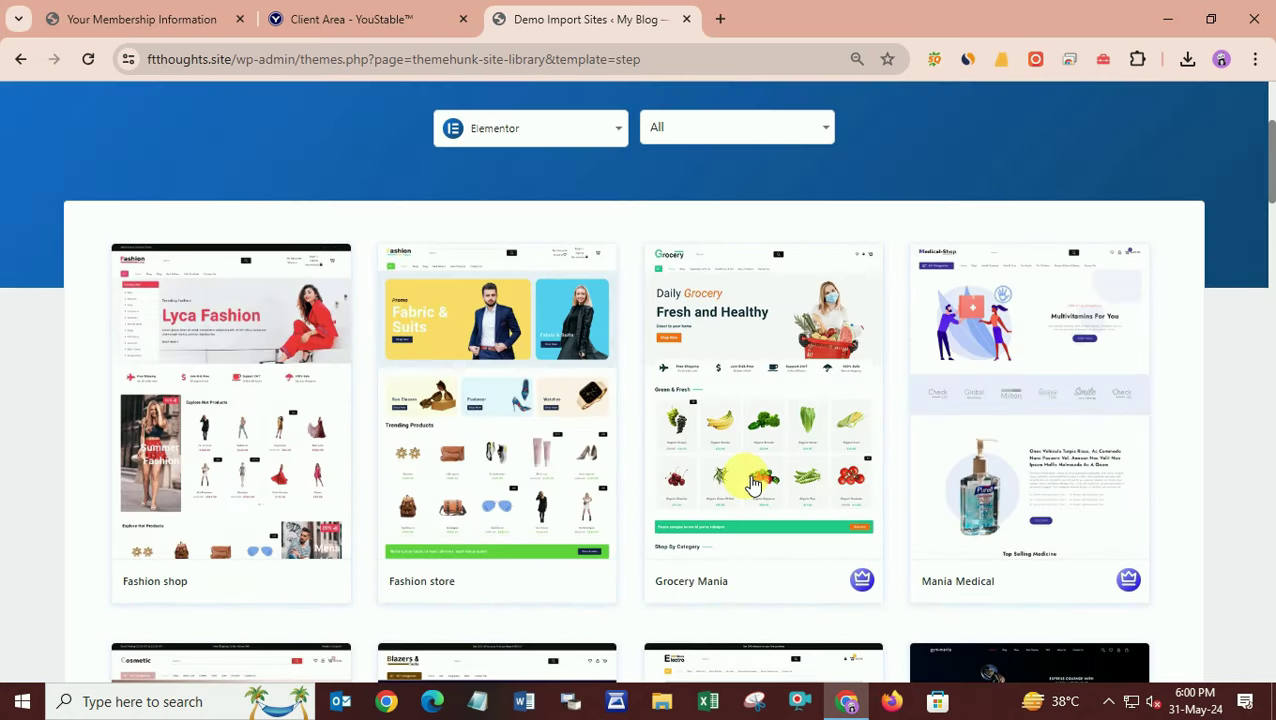
Step: Preview the Grocery Mania demo template and continue to its website build options
{"action": "left_click", "coordinate": [790, 388]}
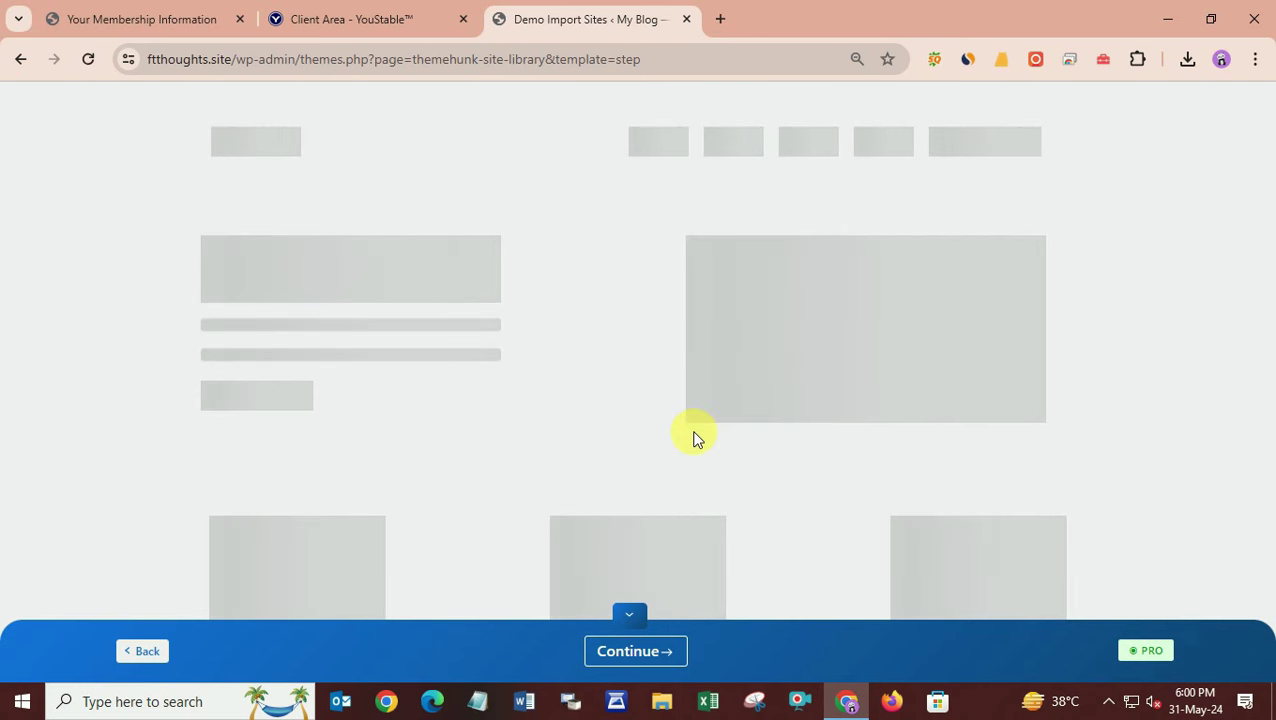
{"action": "scroll", "coordinate": [624, 422], "scroll_direction": "down", "scroll_amount": 4}
{"action": "scroll", "coordinate": [624, 422], "scroll_direction": "up", "scroll_amount": 4}
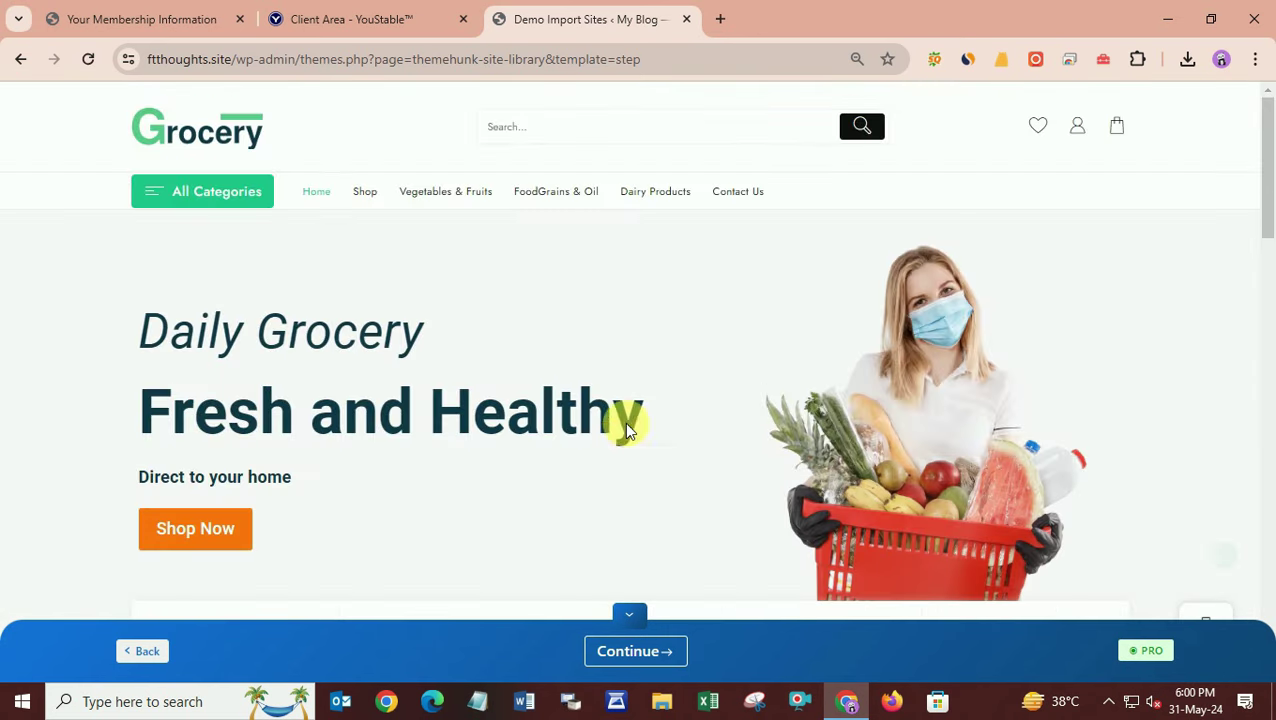
{"action": "left_click", "coordinate": [632, 652]}
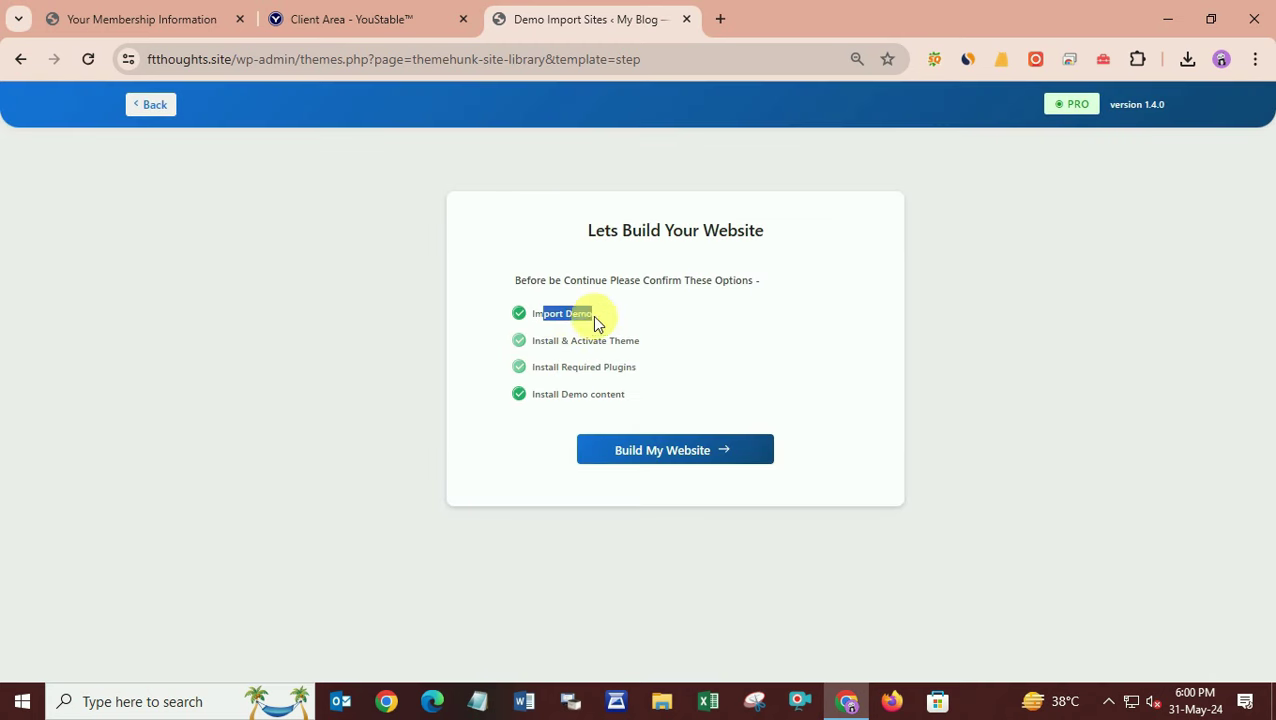
Step: Review the demo, theme, plugin and content import options, and start building the website
{"action": "left_click_drag", "start_coordinate": [557, 342], "coordinate": [630, 346]}
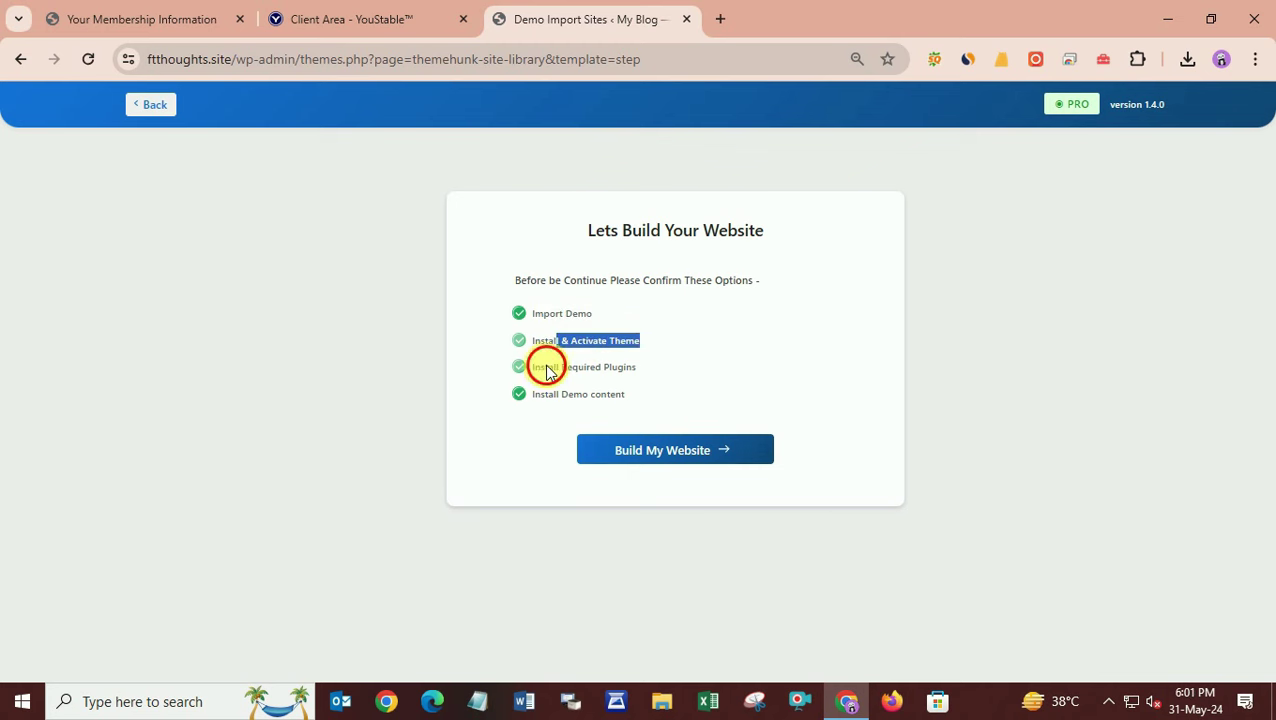
{"action": "left_click_drag", "start_coordinate": [546, 367], "coordinate": [638, 366]}
{"action": "left_click_drag", "start_coordinate": [541, 395], "coordinate": [628, 396]}
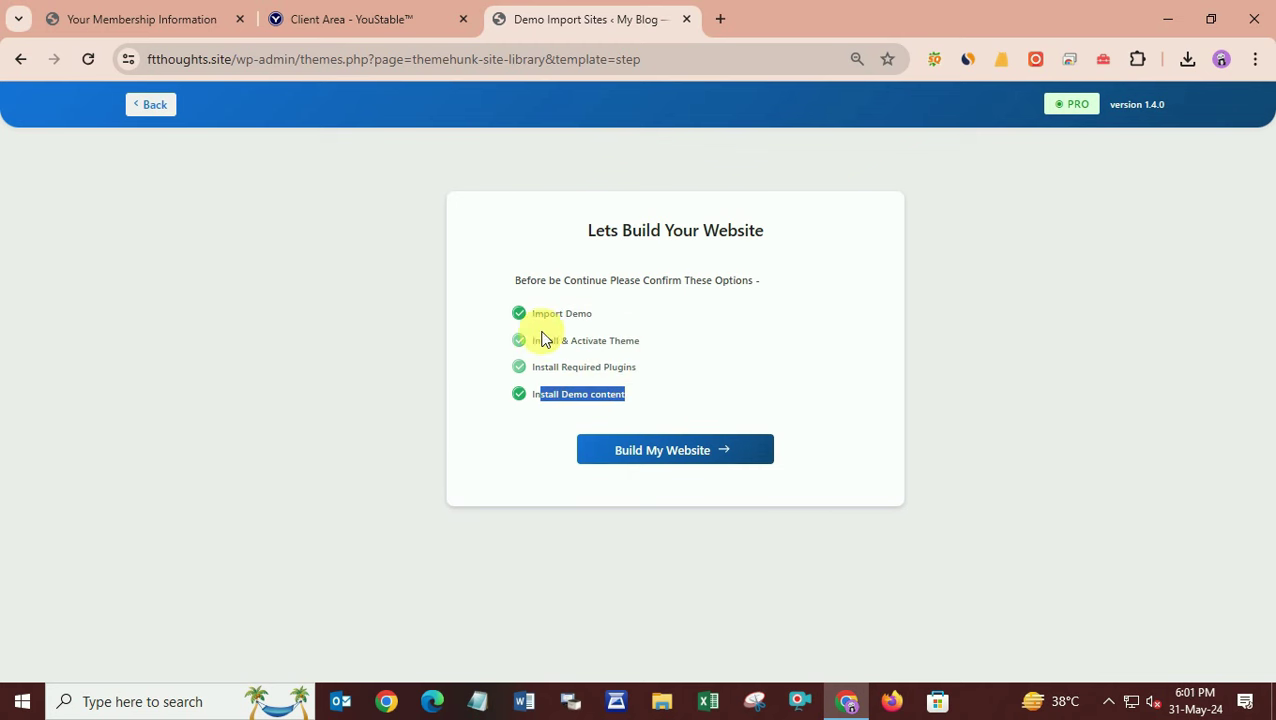
{"action": "left_click", "coordinate": [688, 456]}
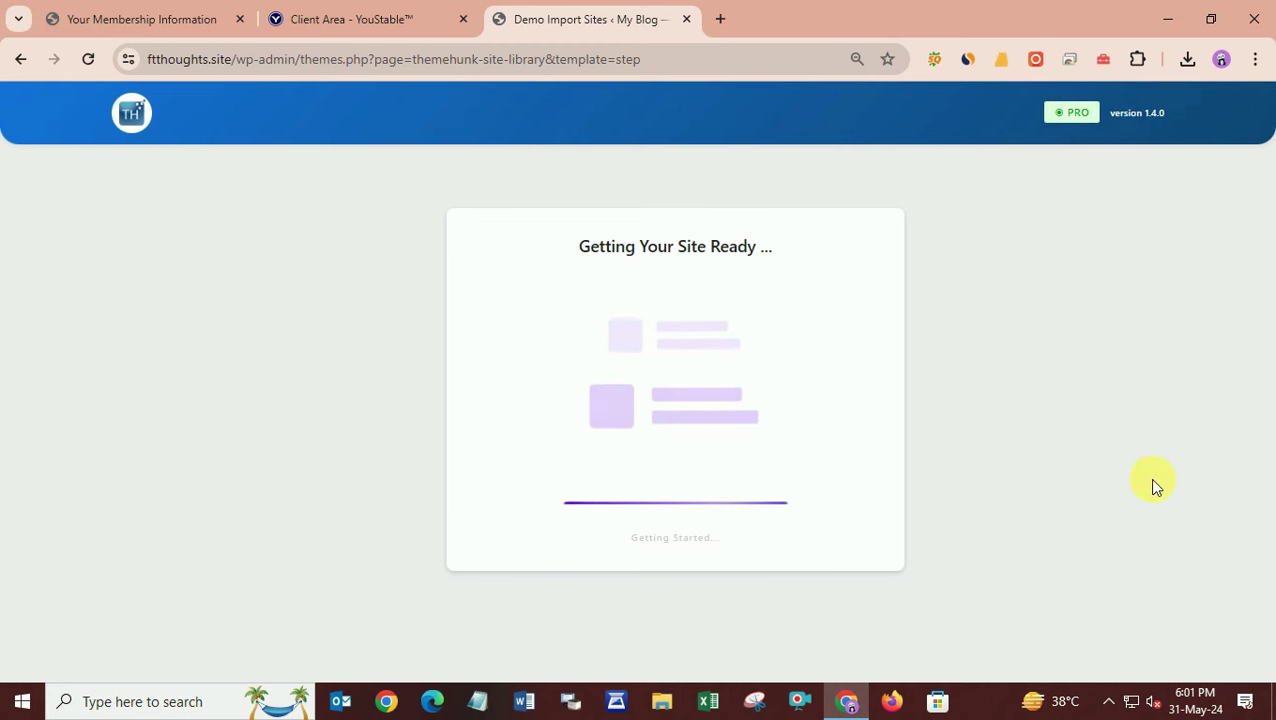
Step: Close the YouStable Client Area browser tab while the demo site is being prepared
{"action": "left_click", "coordinate": [1108, 701]}
{"action": "left_click", "coordinate": [675, 380]}
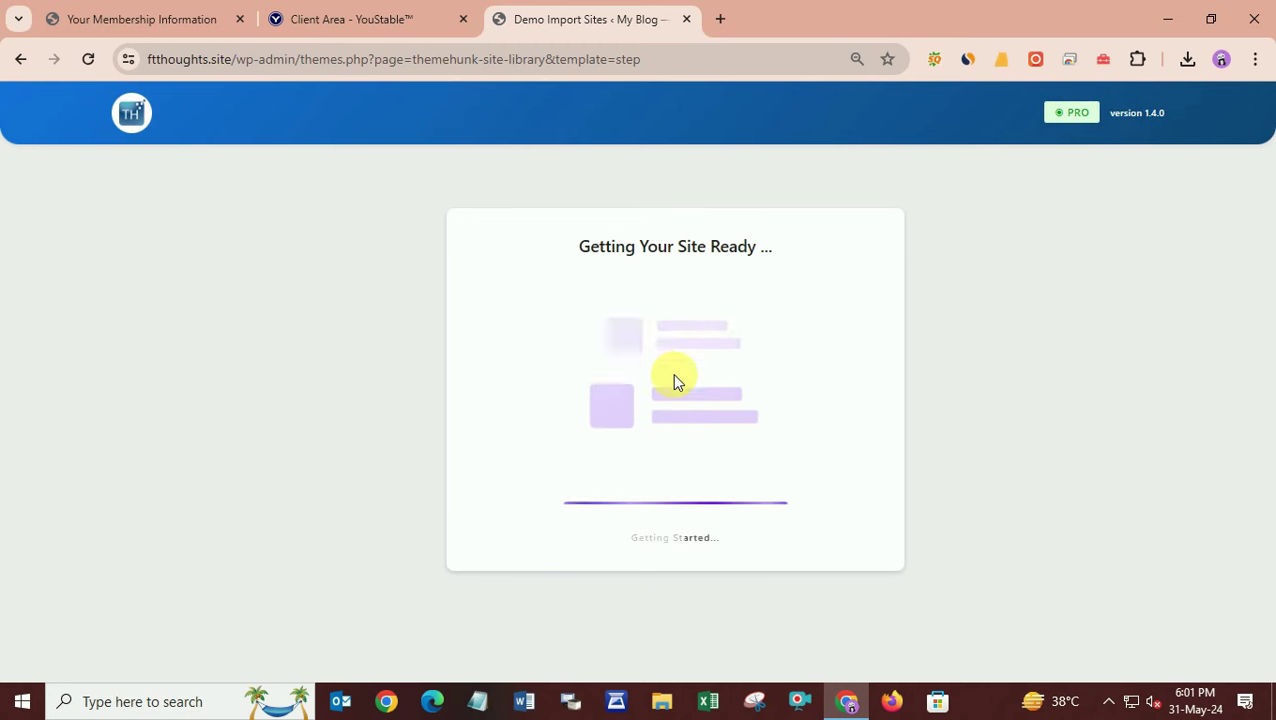
{"action": "left_click", "coordinate": [463, 19]}
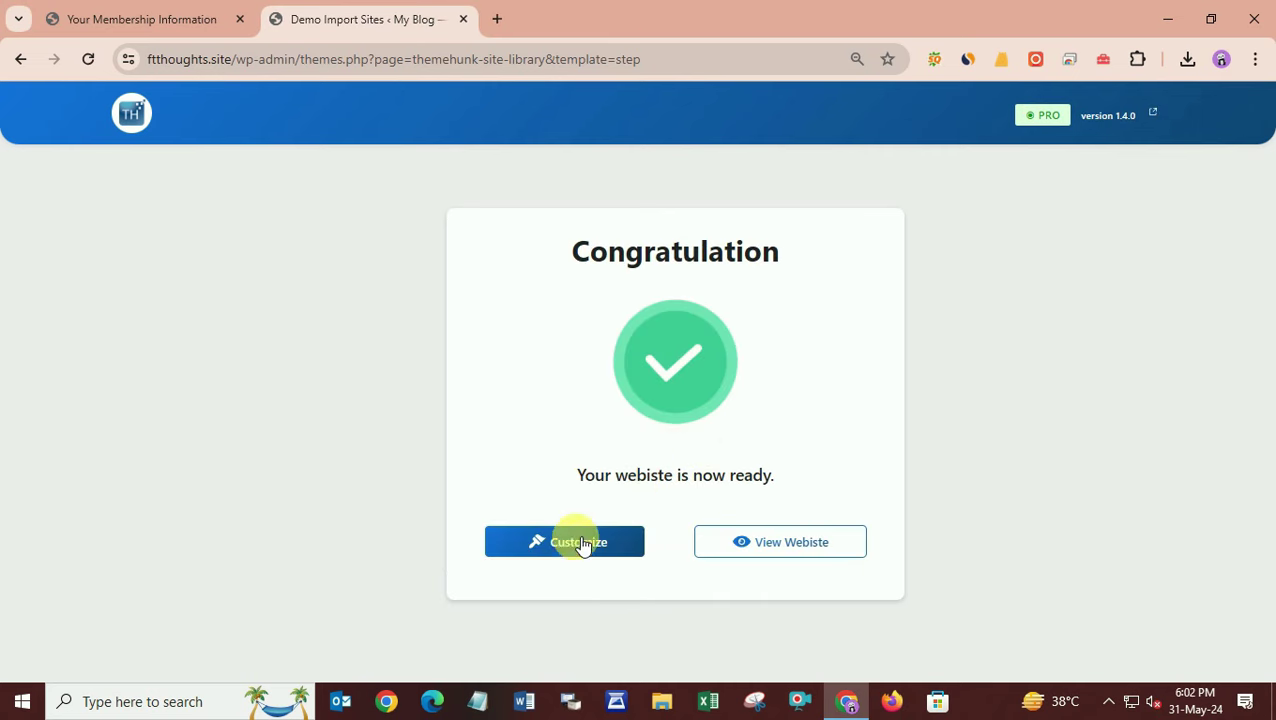
Step: View the imported grocery website in its own browser tab
{"action": "left_click", "coordinate": [796, 544]}
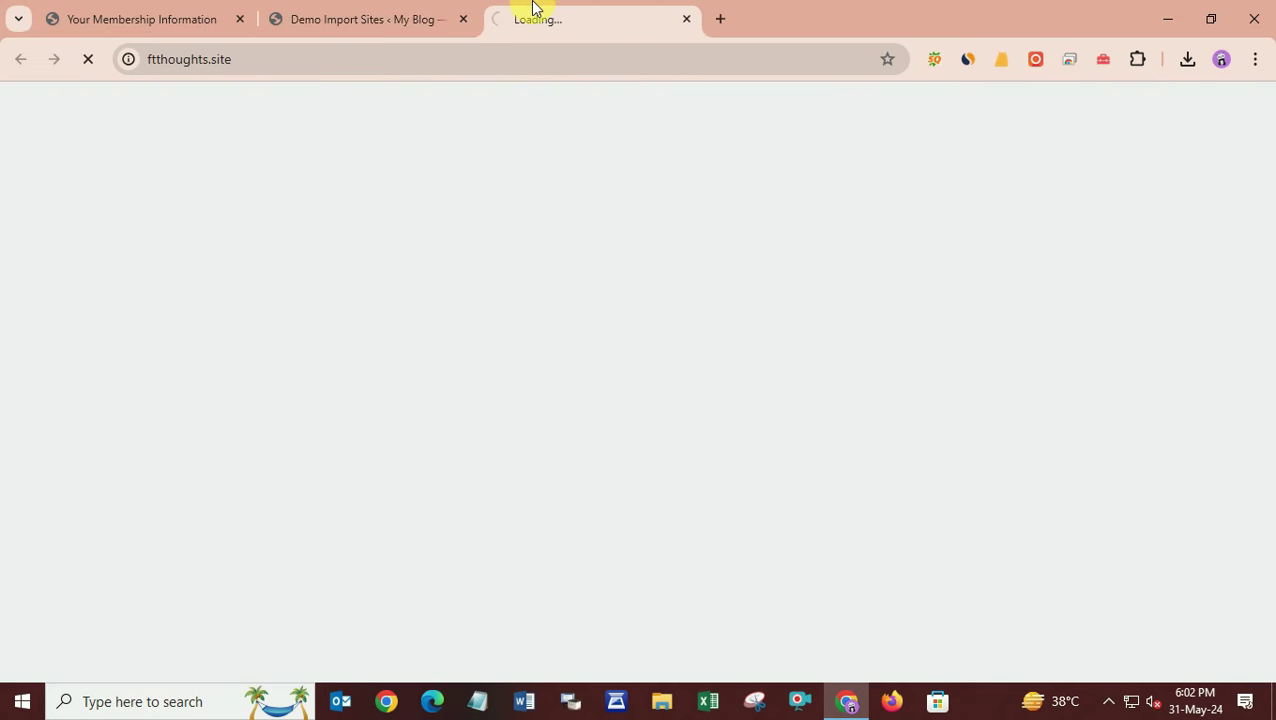
{"action": "left_click", "coordinate": [380, 12]}
{"action": "left_click", "coordinate": [612, 10]}
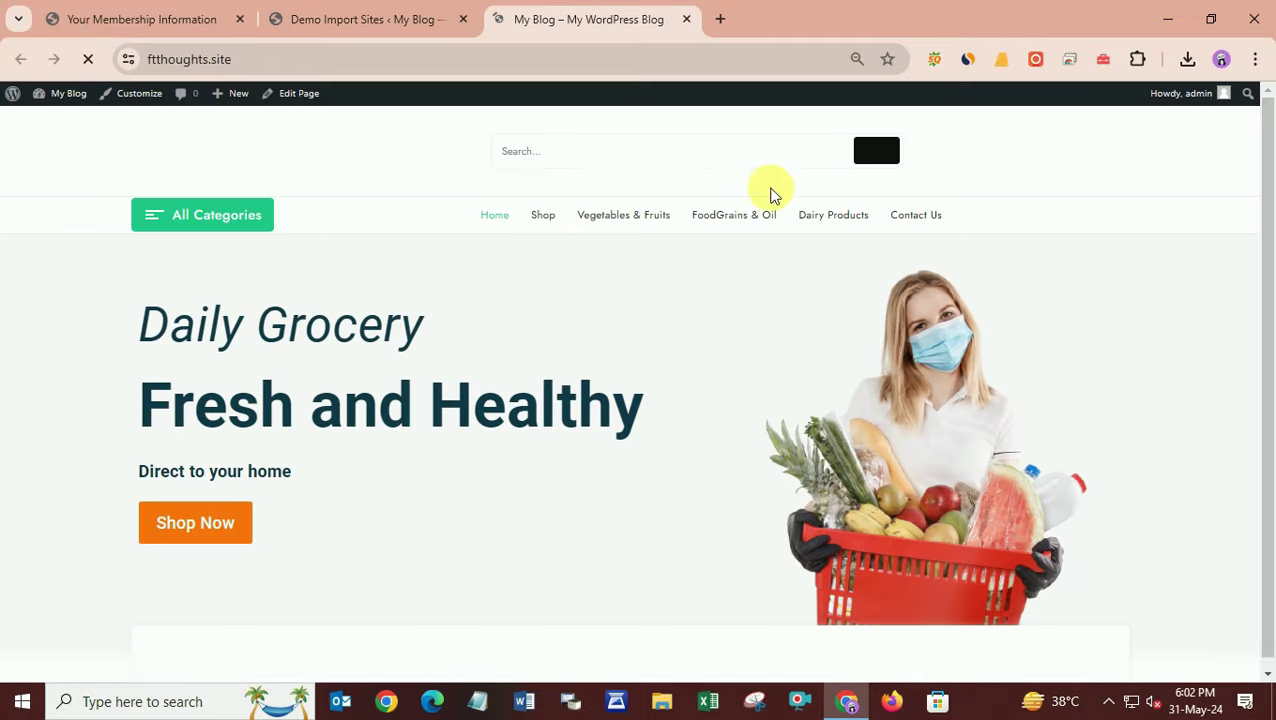
{"action": "mouse_move", "coordinate": [1271, 203]}
{"action": "left_mouse_down"}
{"action": "mouse_move", "coordinate": [1270, 660]}
{"action": "mouse_move", "coordinate": [1266, 195]}
{"action": "left_mouse_up"}
Step: Open the imported Home page in Elementor for customizing, close the website preview tab and dismiss the Elementor notifications window
{"action": "left_click", "coordinate": [340, 14]}
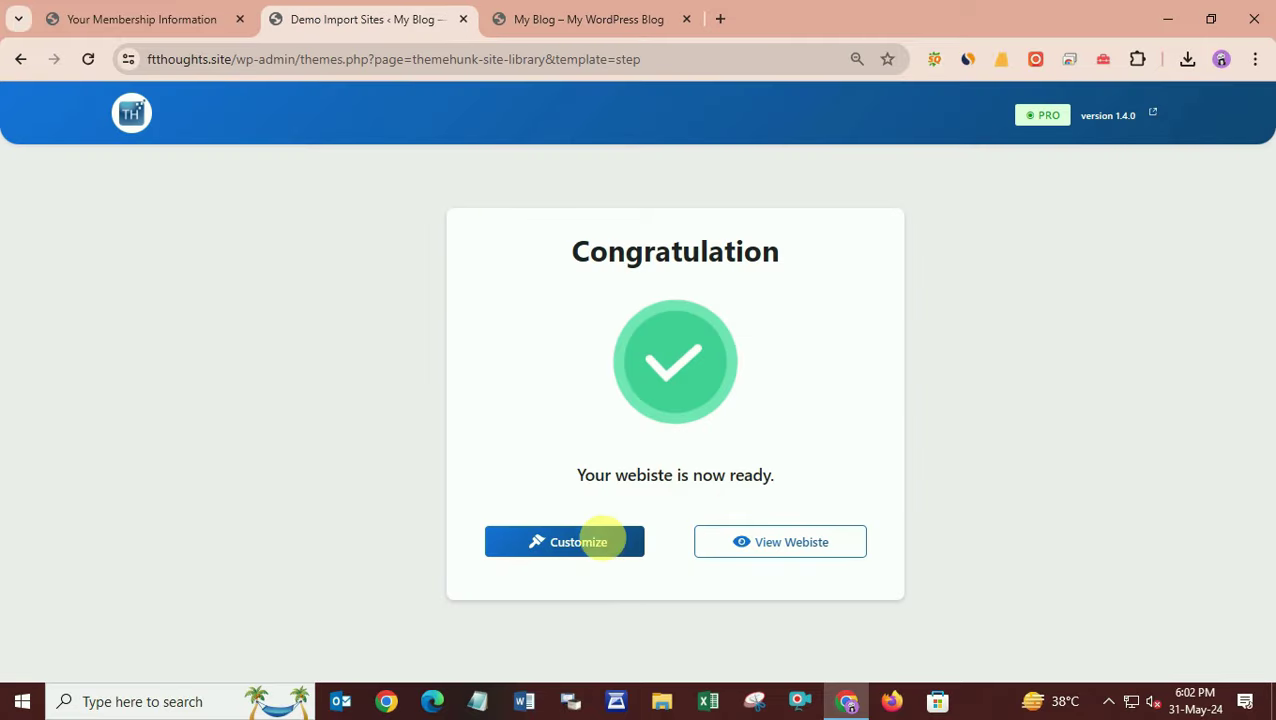
{"action": "left_click", "coordinate": [575, 543]}
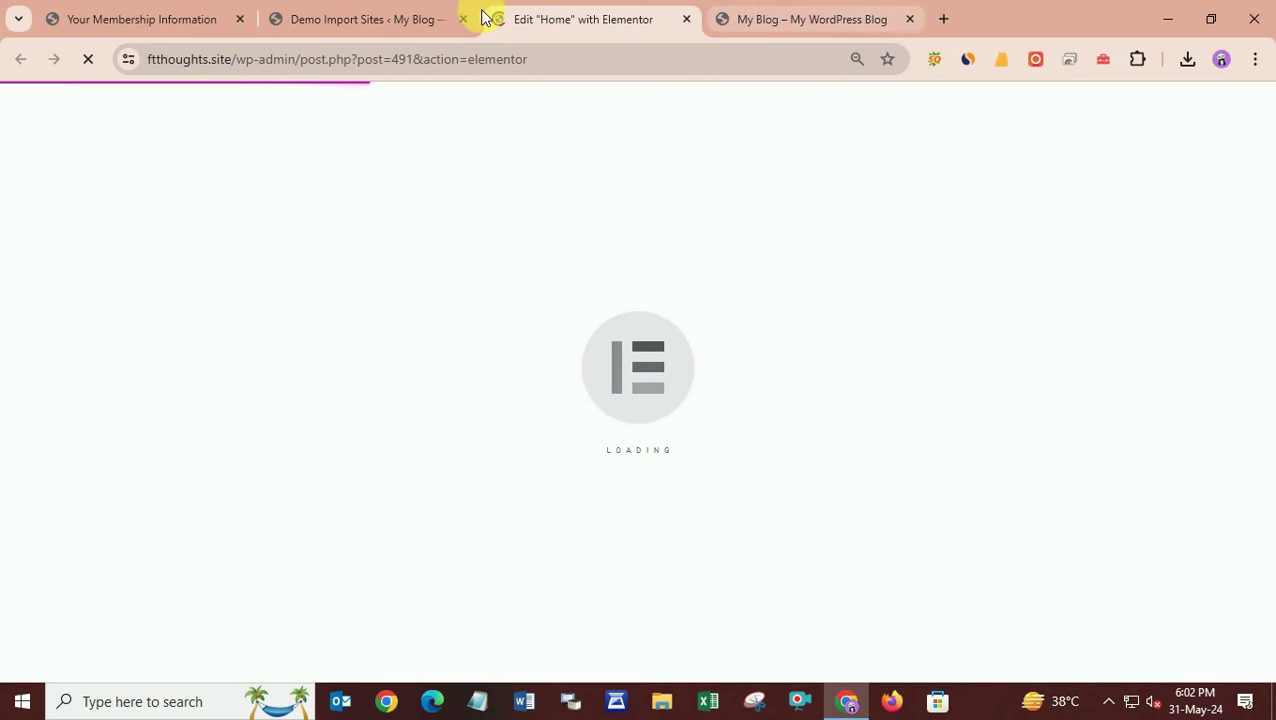
{"action": "left_click", "coordinate": [367, 12]}
{"action": "left_click", "coordinate": [165, 12]}
{"action": "left_click", "coordinate": [352, 10]}
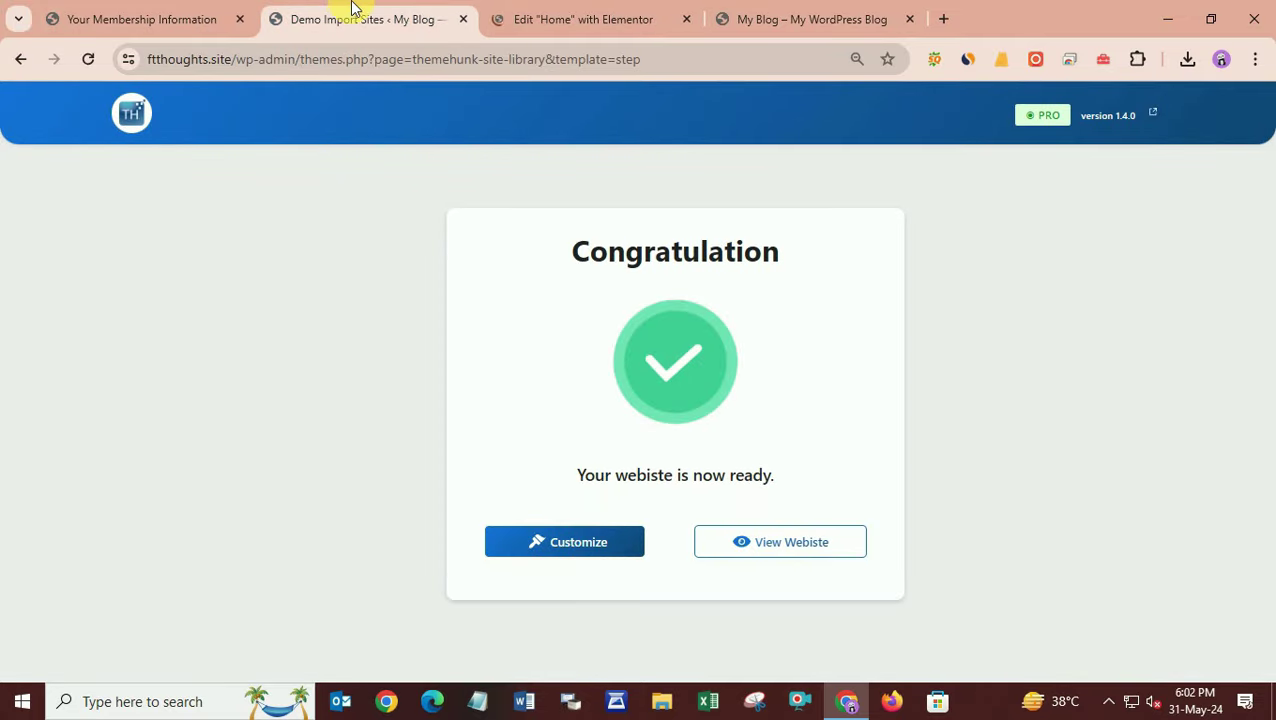
{"action": "left_click", "coordinate": [603, 12]}
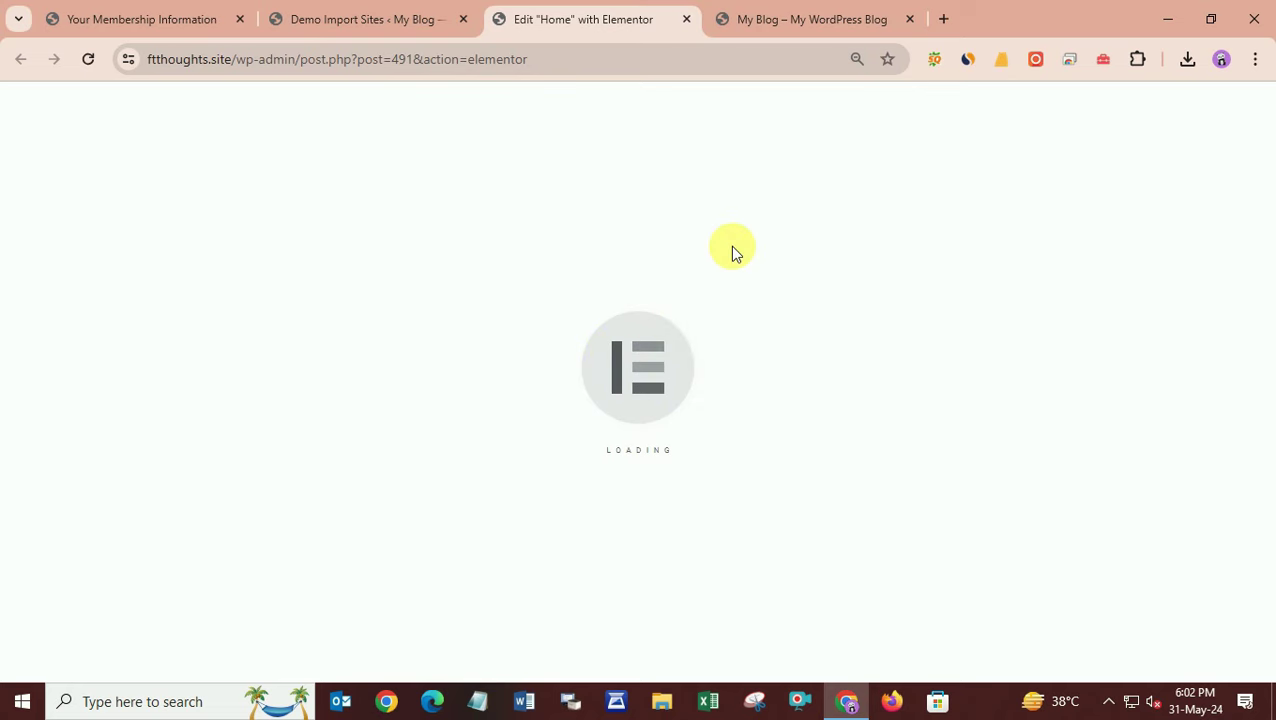
{"action": "left_click", "coordinate": [909, 19]}
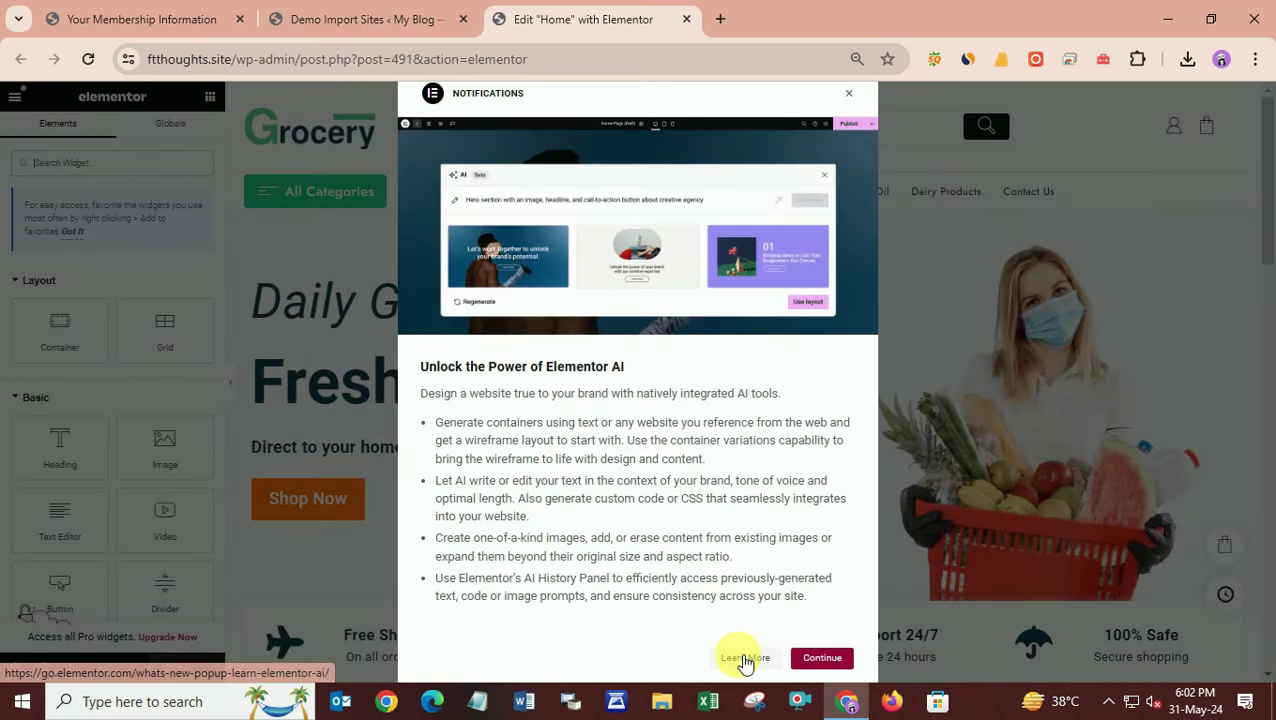
{"action": "left_click", "coordinate": [849, 93]}
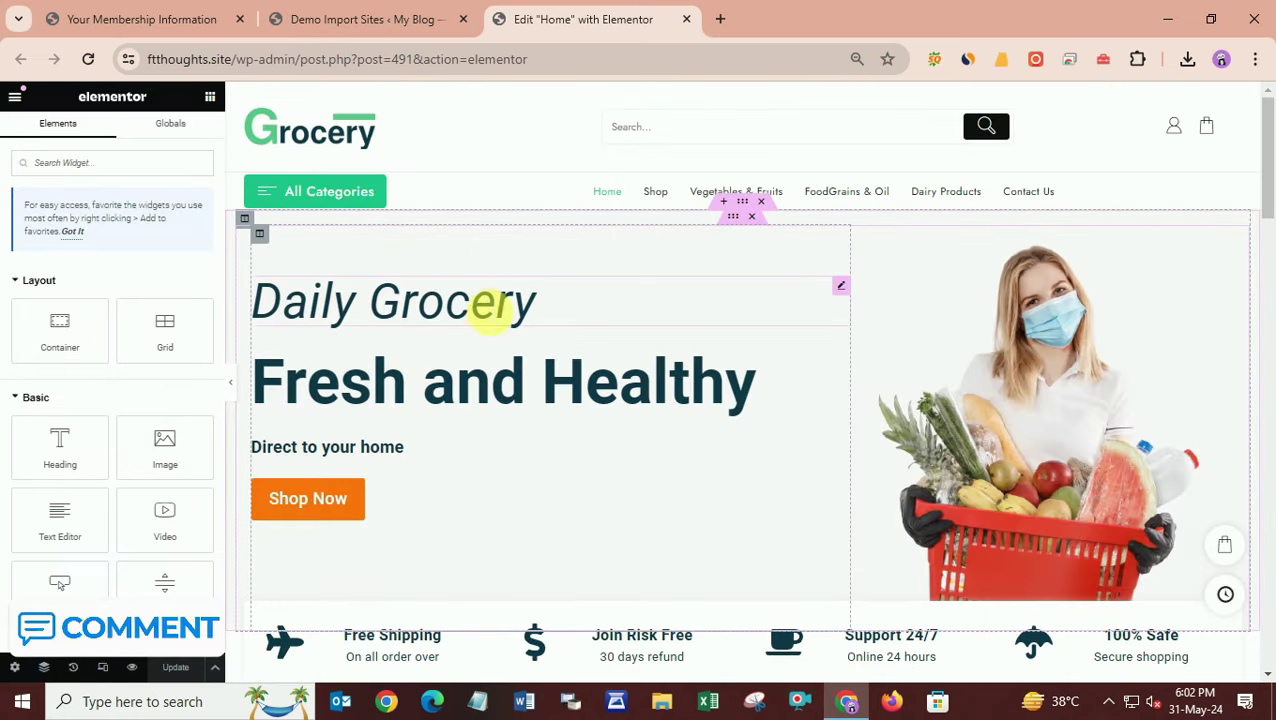
Step: Replace the "Daily Grocery" hero heading with "Ft Thoughts", declining the Elementor AI offer
{"action": "scroll", "coordinate": [686, 404], "scroll_direction": "down", "scroll_amount": 2}
{"action": "scroll", "coordinate": [493, 356], "scroll_direction": "up", "scroll_amount": 1}
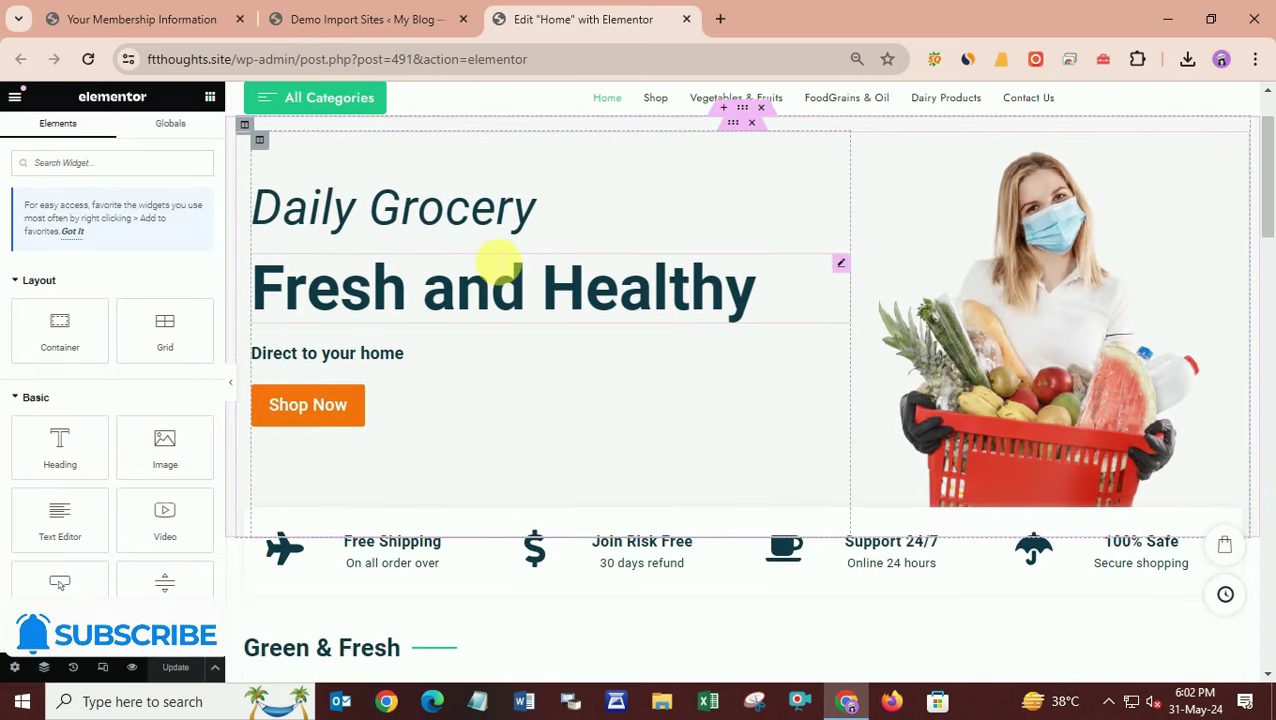
{"action": "left_click", "coordinate": [541, 208]}
{"action": "left_click_drag", "start_coordinate": [541, 208], "coordinate": [484, 208]}
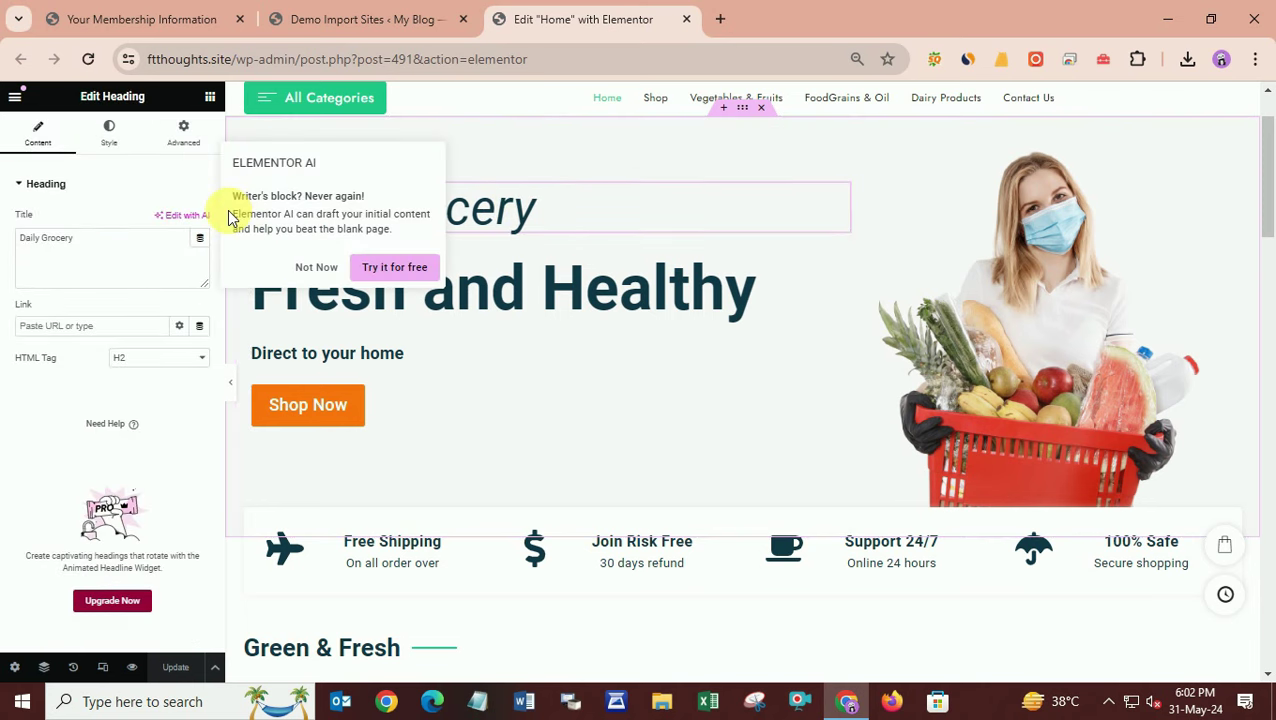
{"action": "left_click", "coordinate": [316, 267]}
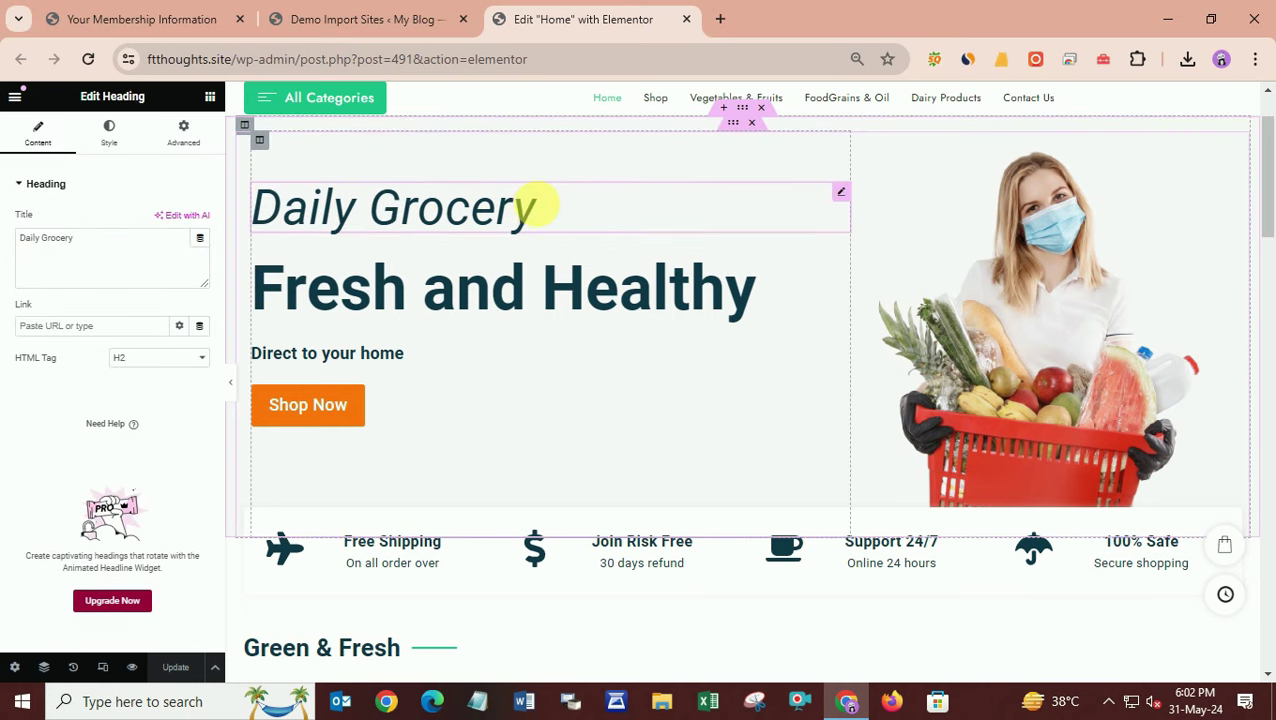
{"action": "left_click_drag", "start_coordinate": [95, 240], "coordinate": [18, 238]}
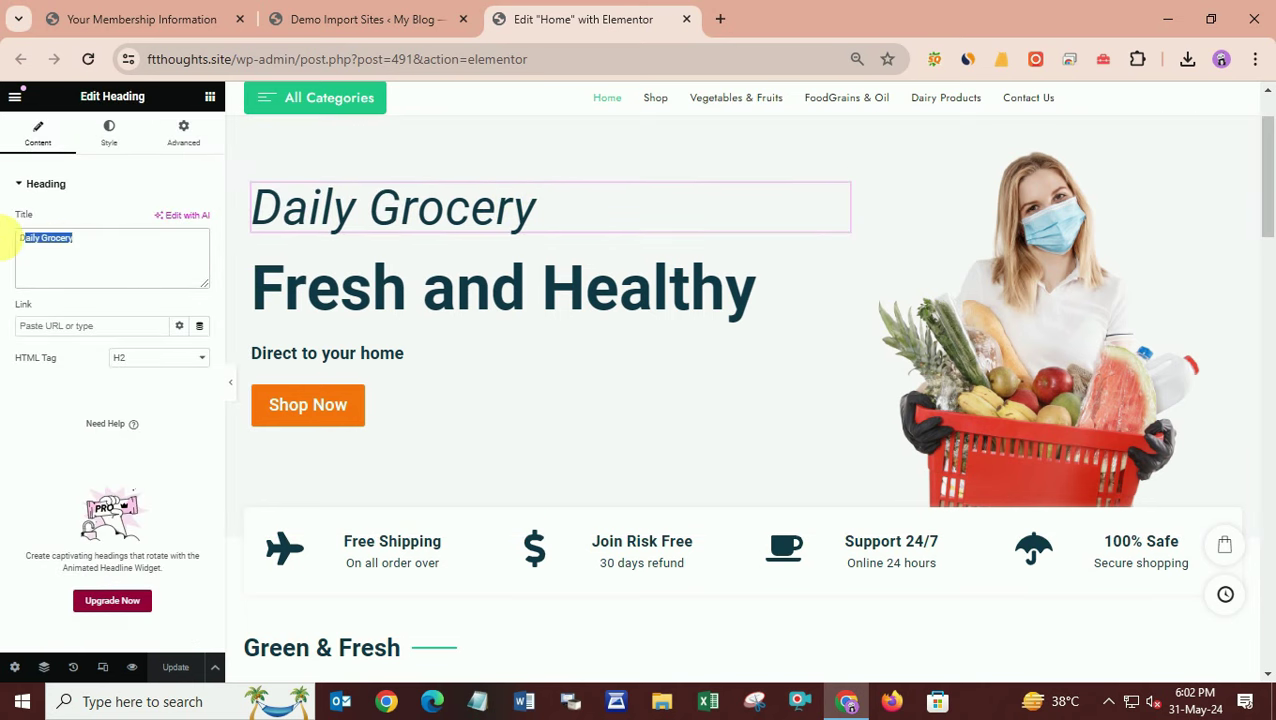
{"action": "type", "text": "Ft Thoughts"}
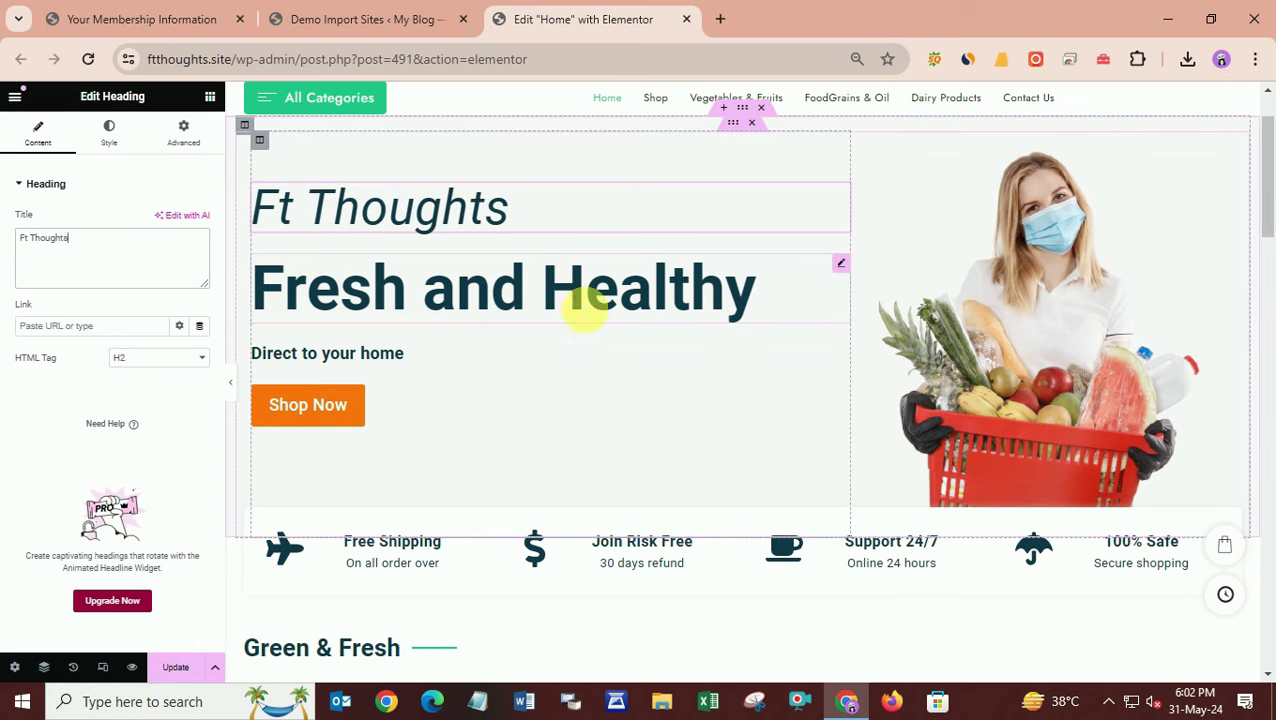
Step: Change the "Fresh and Healthy" hero heading to "The Grocery Shop"
{"action": "left_click", "coordinate": [760, 295]}
{"action": "left_click_drag", "start_coordinate": [120, 242], "coordinate": [3, 240]}
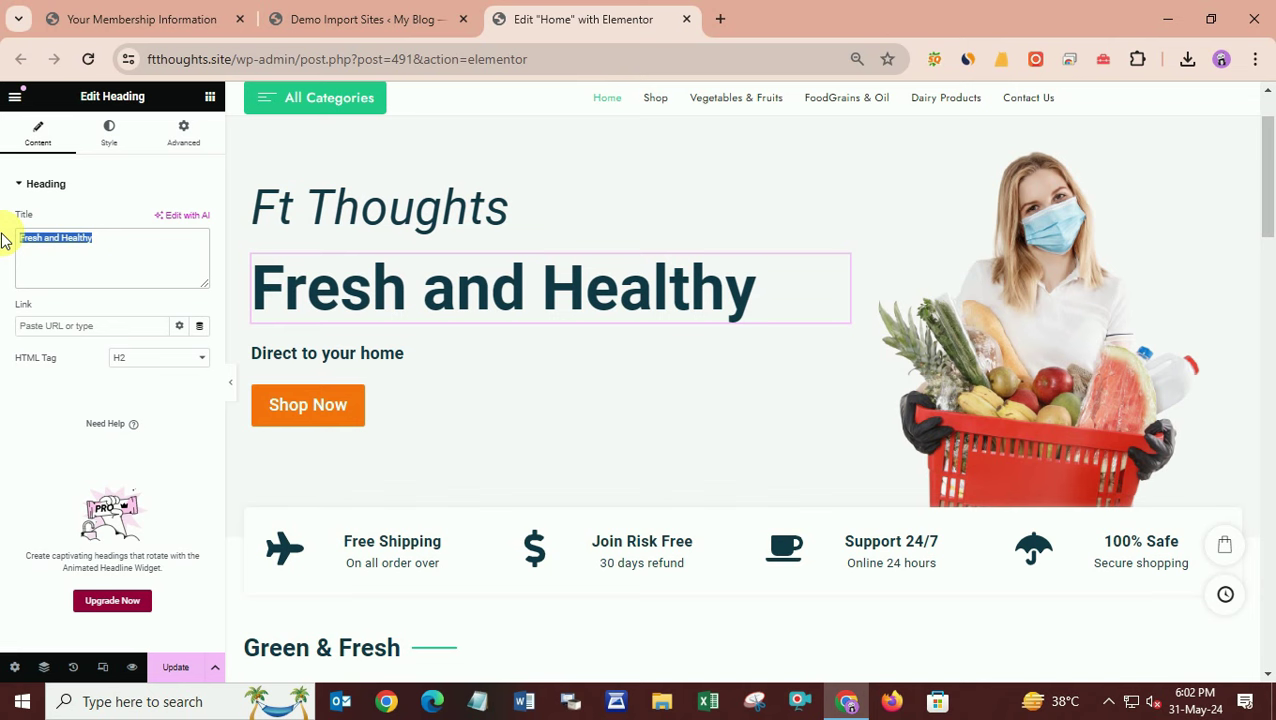
{"action": "type", "text": "The Grocery Shop"}
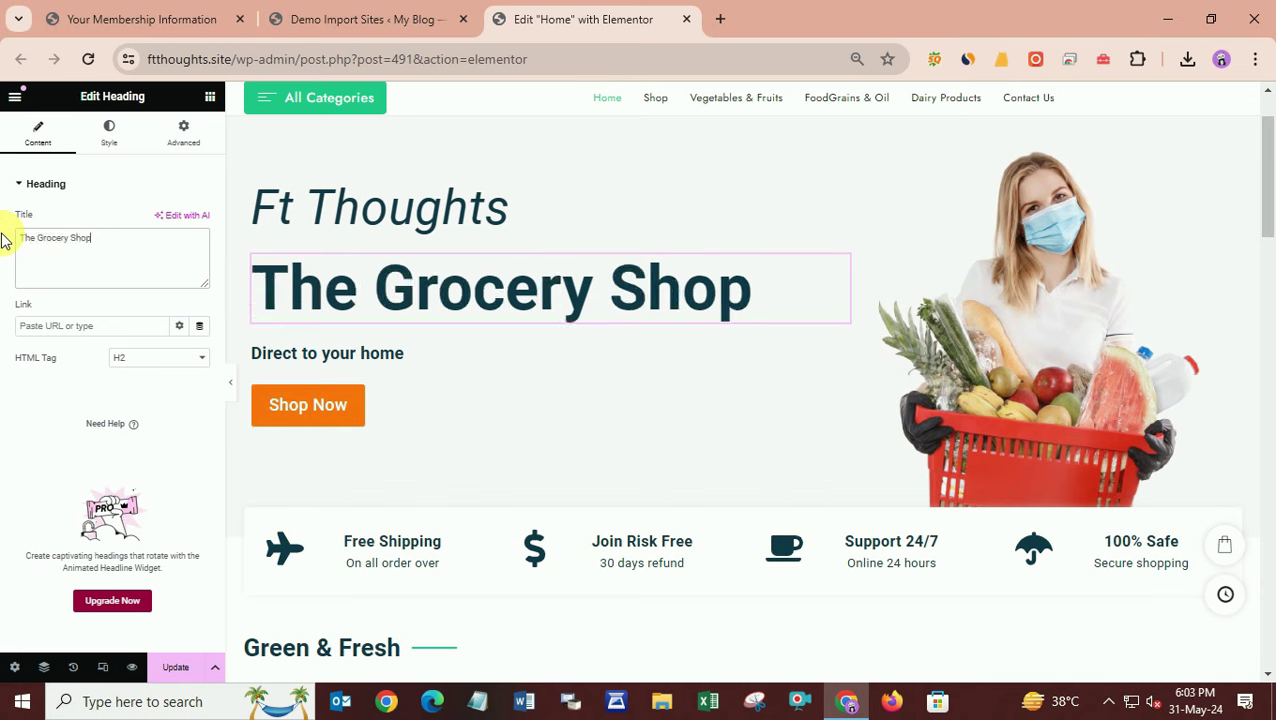
Step: Change the hero subheading above the Shop Now button to "Direct to farm to your house"
{"action": "left_click", "coordinate": [406, 360]}
{"action": "left_click_drag", "start_coordinate": [108, 245], "coordinate": [62, 243]}
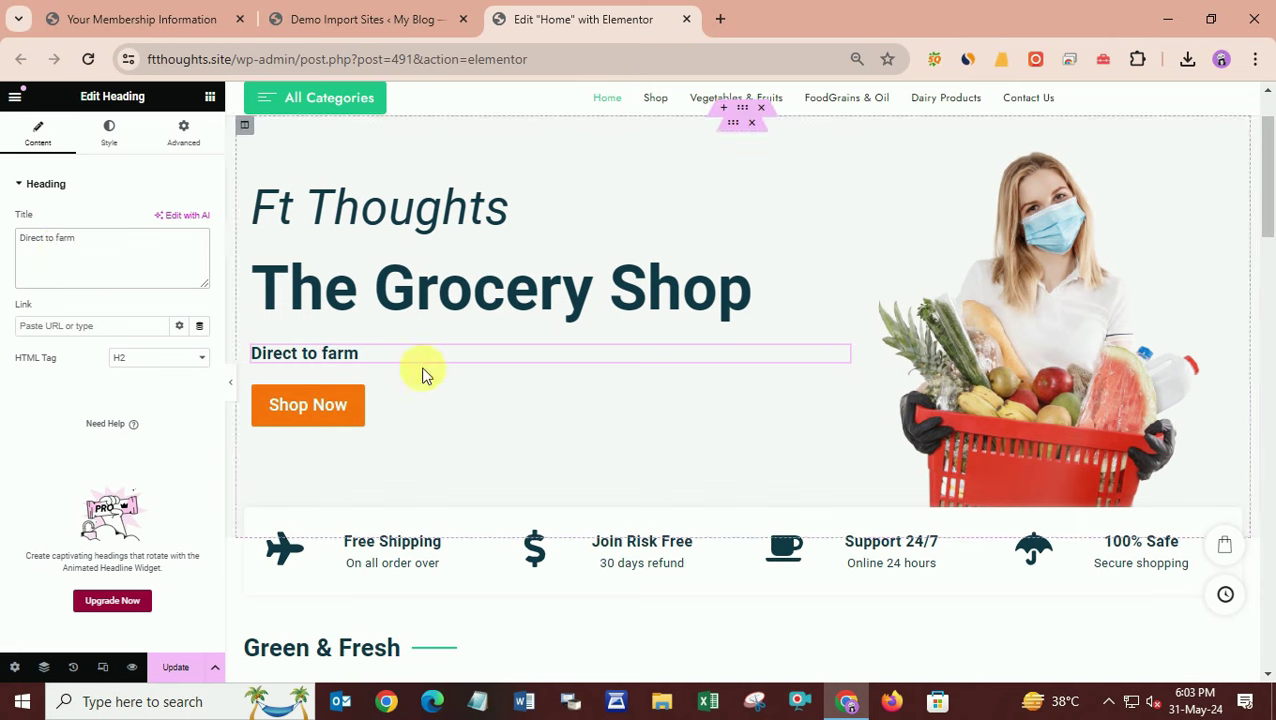
{"action": "left_click", "coordinate": [453, 364]}
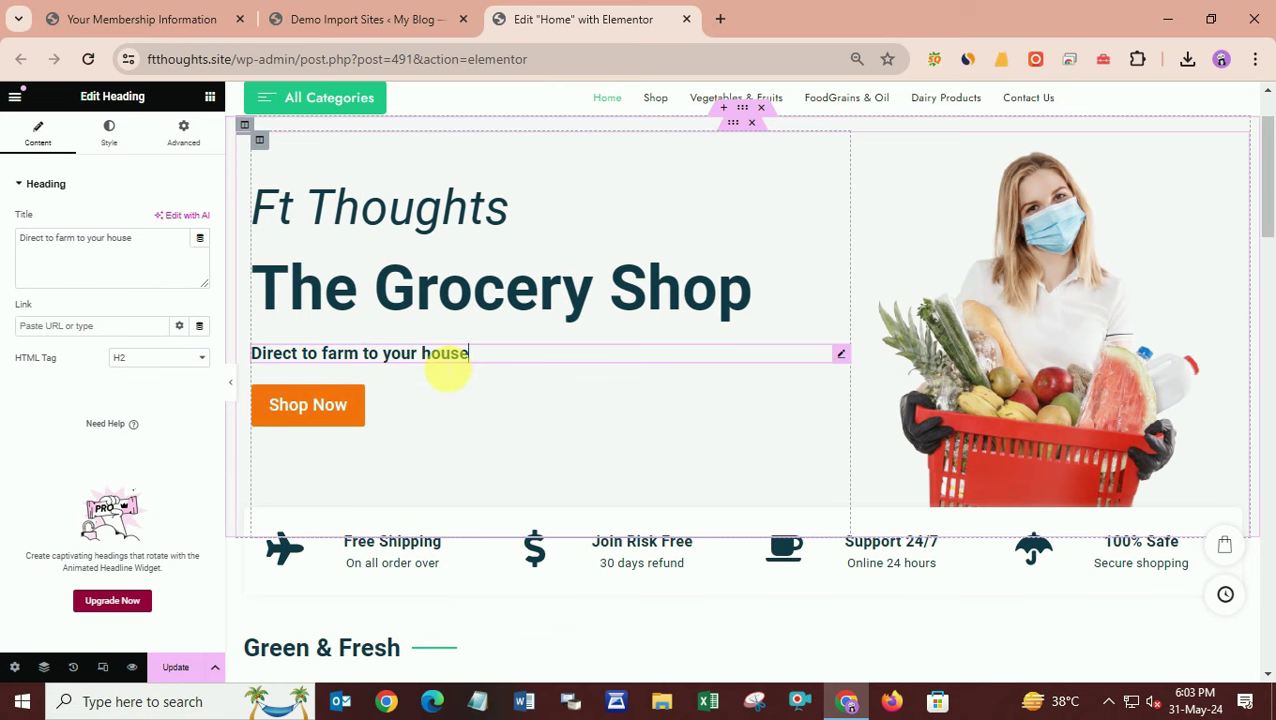
Step: Examine the Home page's icon boxes, product sliders, category section, subscribe banner and footer in the editor
{"action": "scroll", "coordinate": [527, 415], "scroll_direction": "down", "scroll_amount": 2}
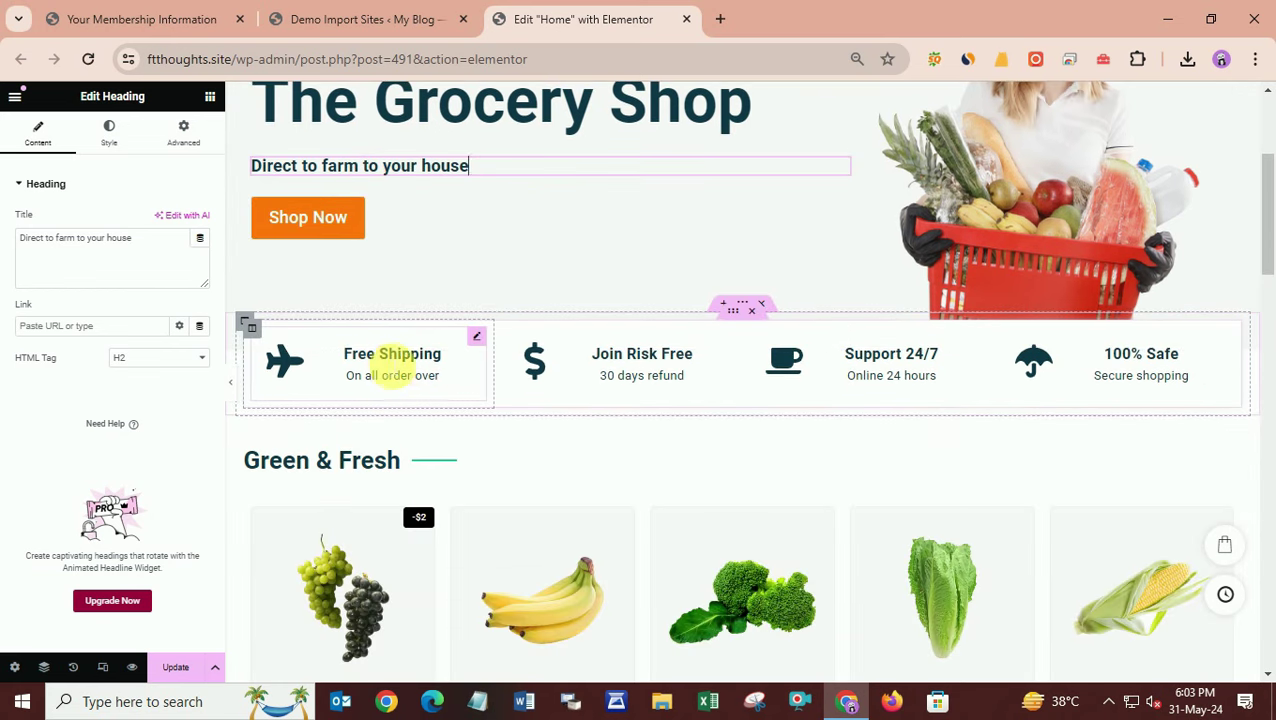
{"action": "left_click", "coordinate": [393, 362]}
{"action": "left_click", "coordinate": [625, 372]}
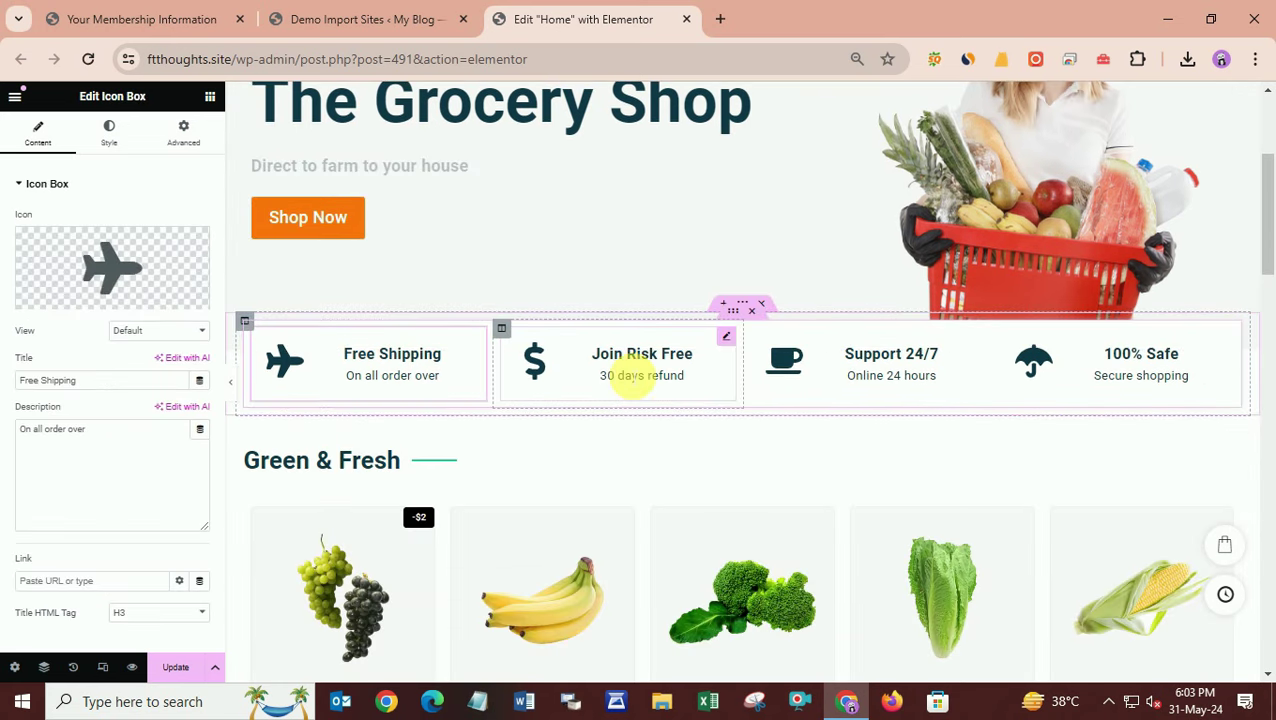
{"action": "left_click", "coordinate": [835, 372]}
{"action": "scroll", "coordinate": [840, 390], "scroll_direction": "down", "scroll_amount": 3}
{"action": "left_click", "coordinate": [700, 285]}
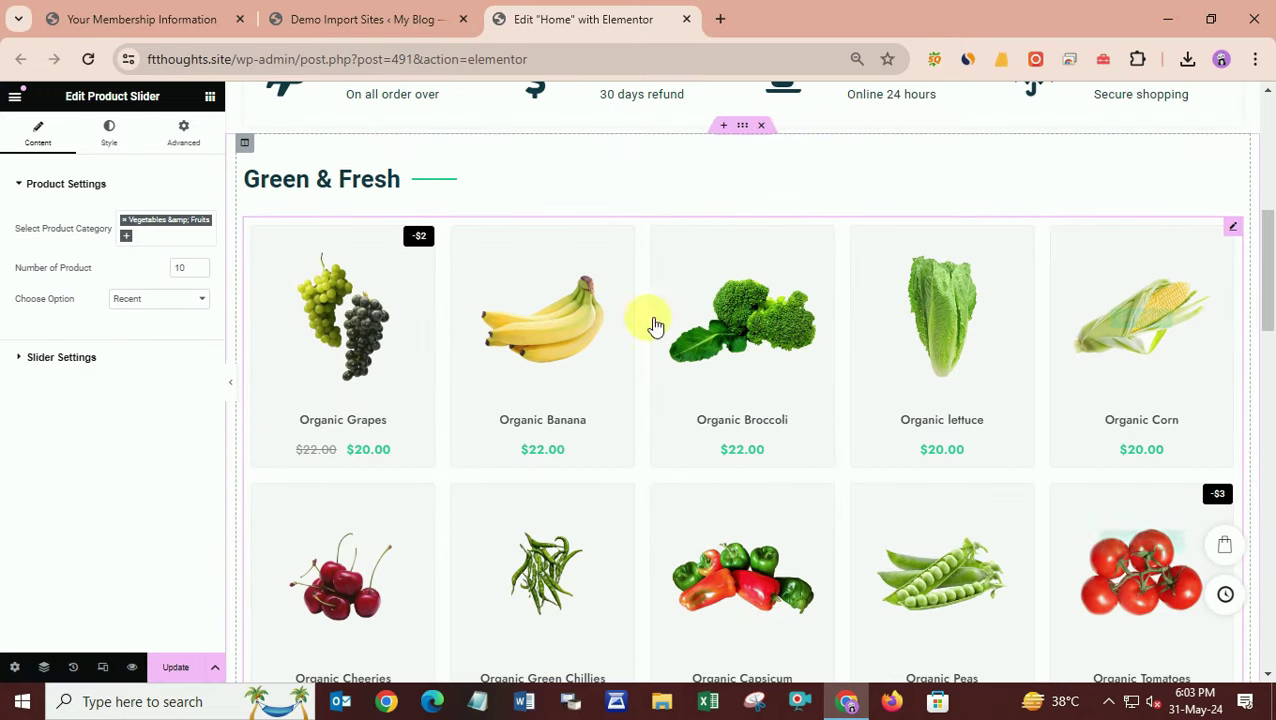
{"action": "scroll", "coordinate": [775, 400], "scroll_direction": "down", "scroll_amount": 3}
{"action": "scroll", "coordinate": [757, 403], "scroll_direction": "down", "scroll_amount": 3}
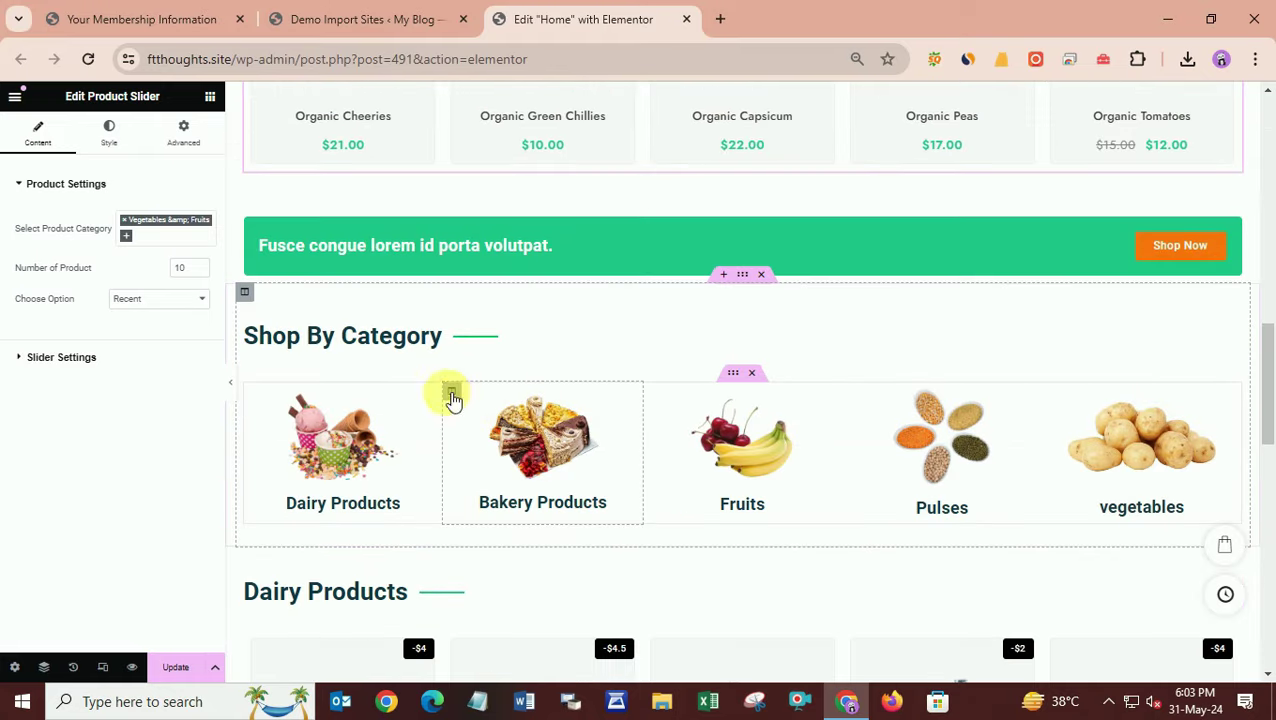
{"action": "scroll", "coordinate": [818, 316], "scroll_direction": "down", "scroll_amount": 8}
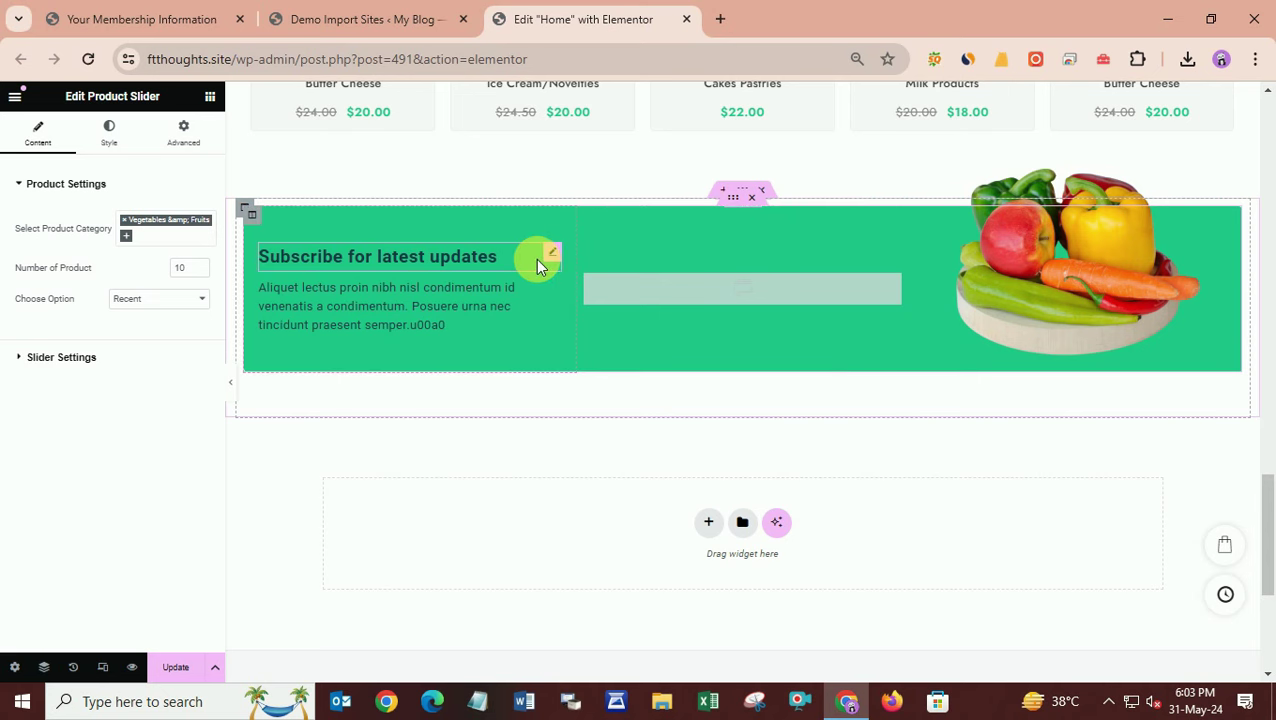
{"action": "scroll", "coordinate": [555, 398], "scroll_direction": "down", "scroll_amount": 4}
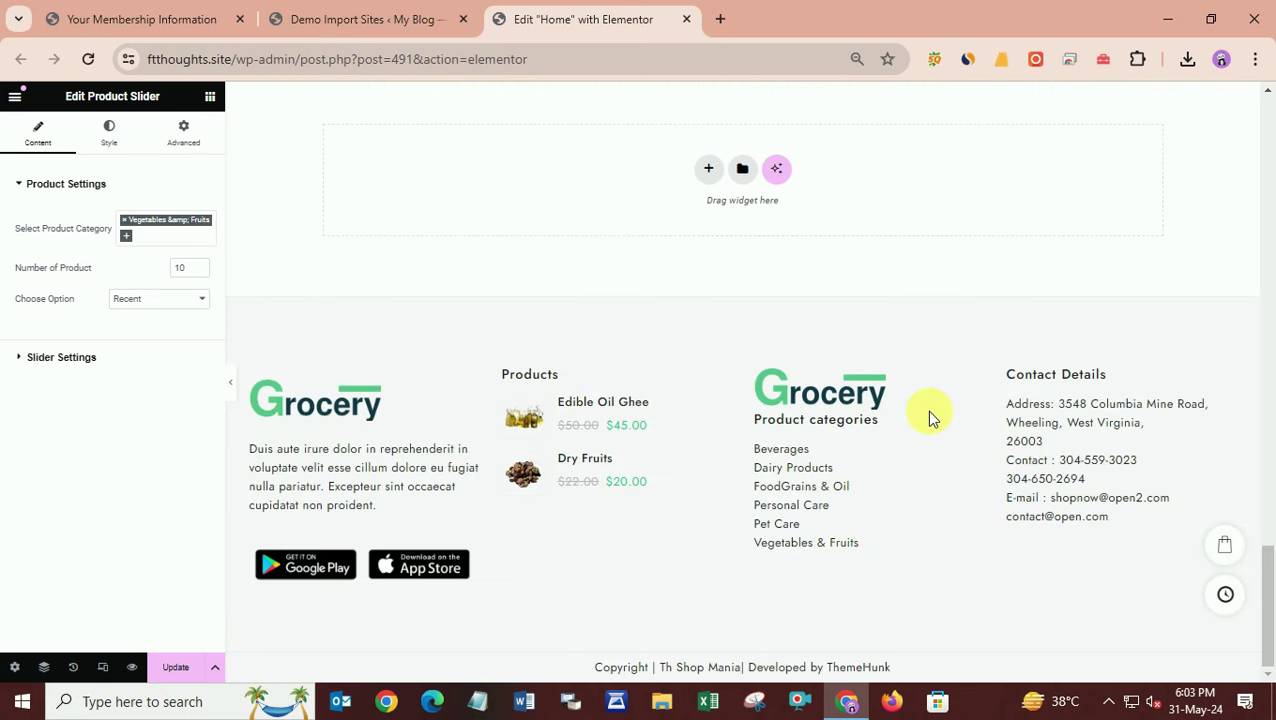
{"action": "scroll", "coordinate": [610, 470], "scroll_direction": "up", "scroll_amount": 1}
{"action": "scroll", "coordinate": [610, 470], "scroll_direction": "up", "scroll_amount": 20}
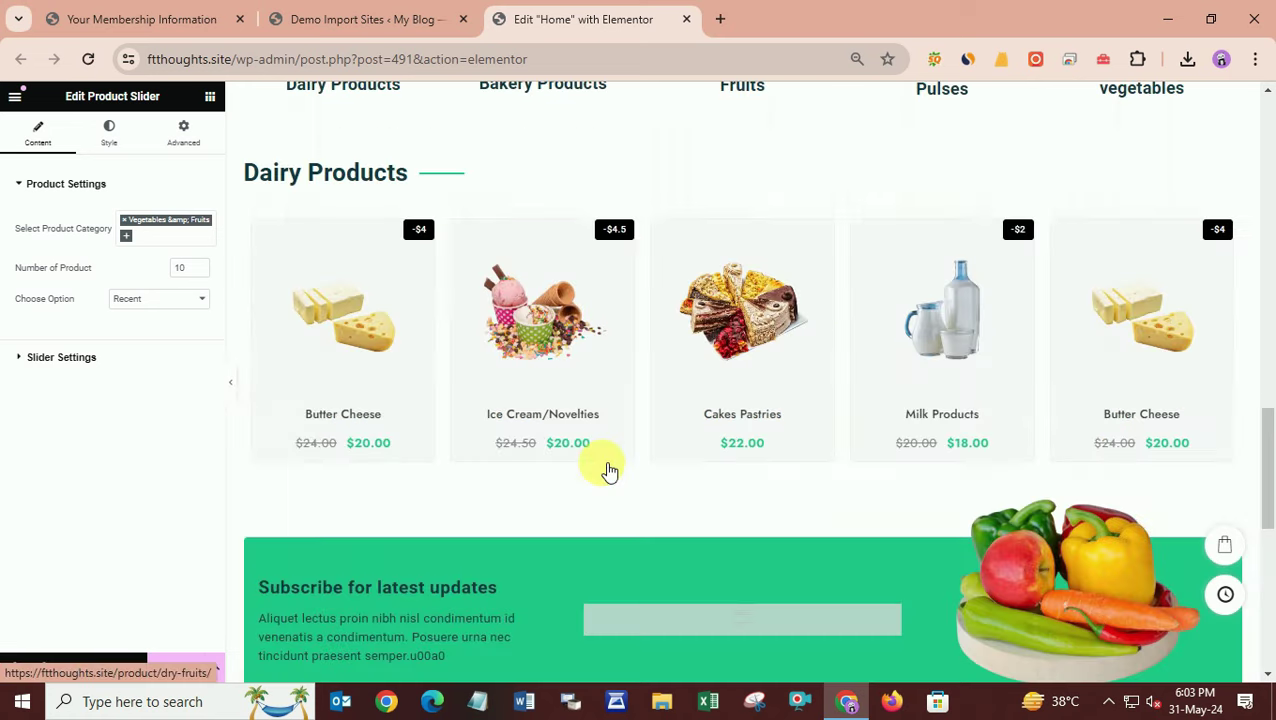
Step: Open the live site ftthoughts.site in a new browser tab
{"action": "left_click", "coordinate": [721, 19]}
{"action": "type", "text": "dft"}
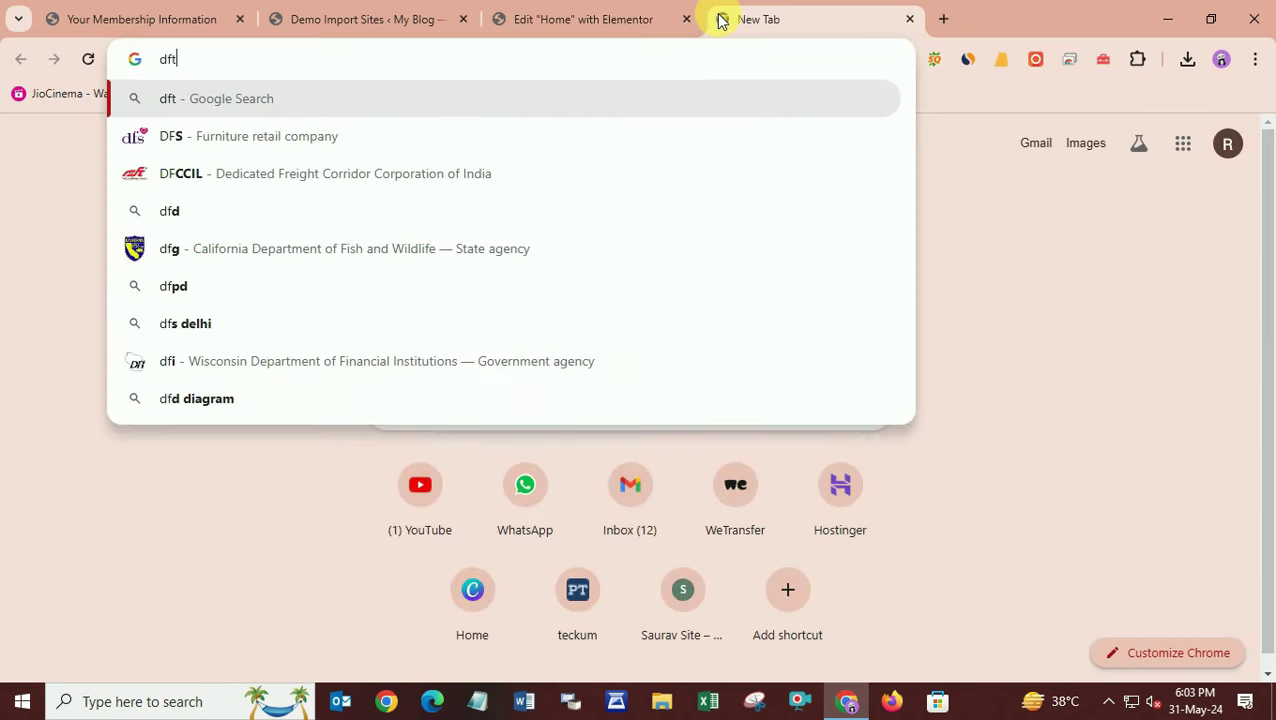
{"action": "key", "text": "BackSpace"}
{"action": "key", "text": "BackSpace"}
{"action": "key", "text": "BackSpace"}
{"action": "type", "text": "ft"}
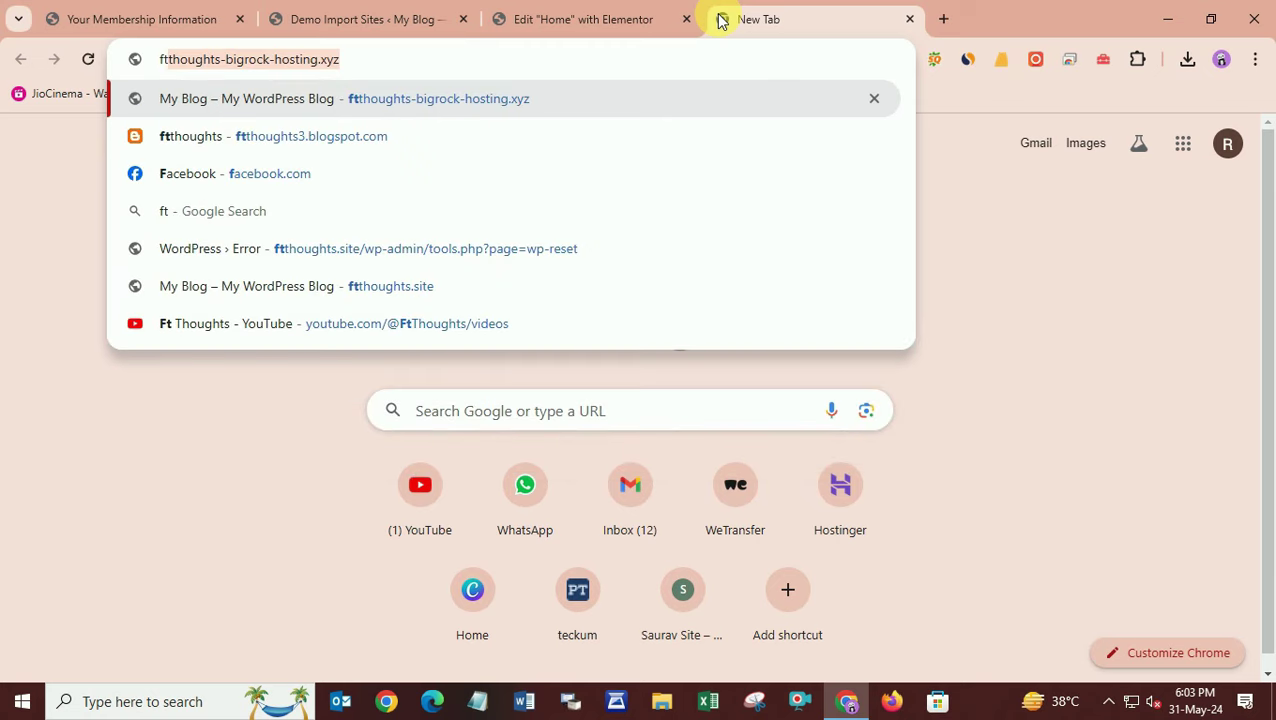
{"action": "type", "text": "thou"}
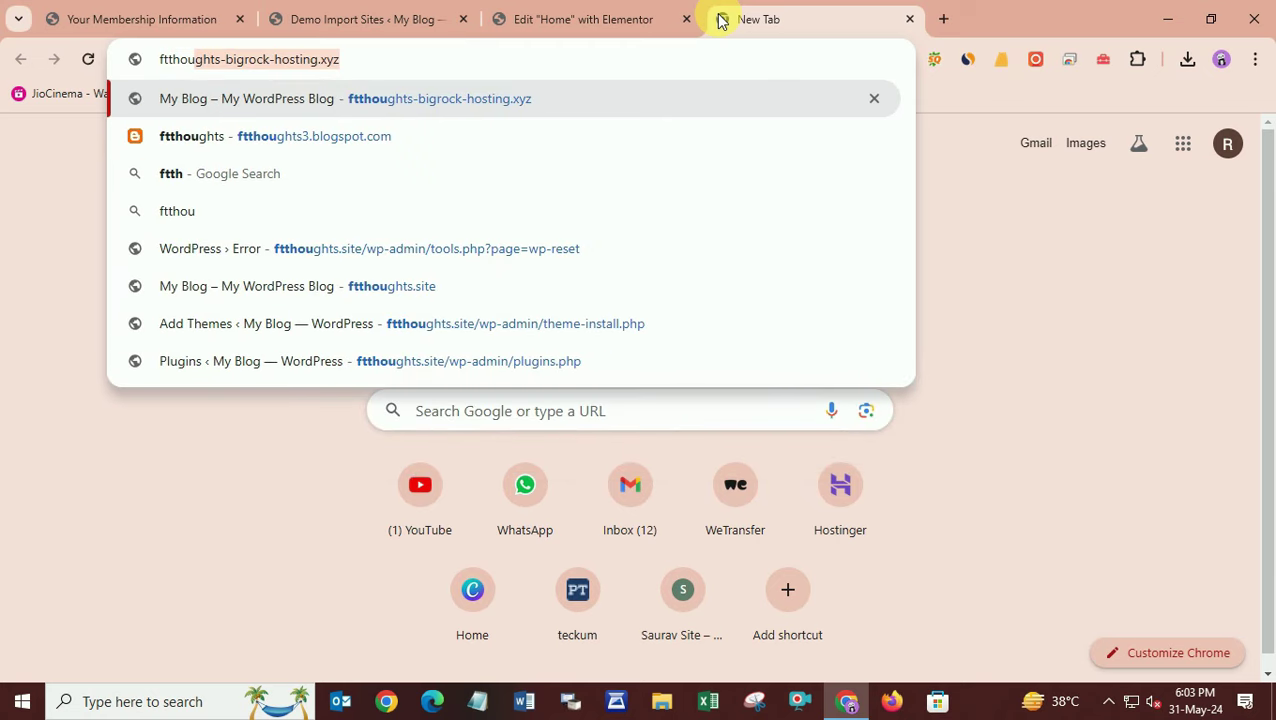
{"action": "left_click", "coordinate": [388, 289]}
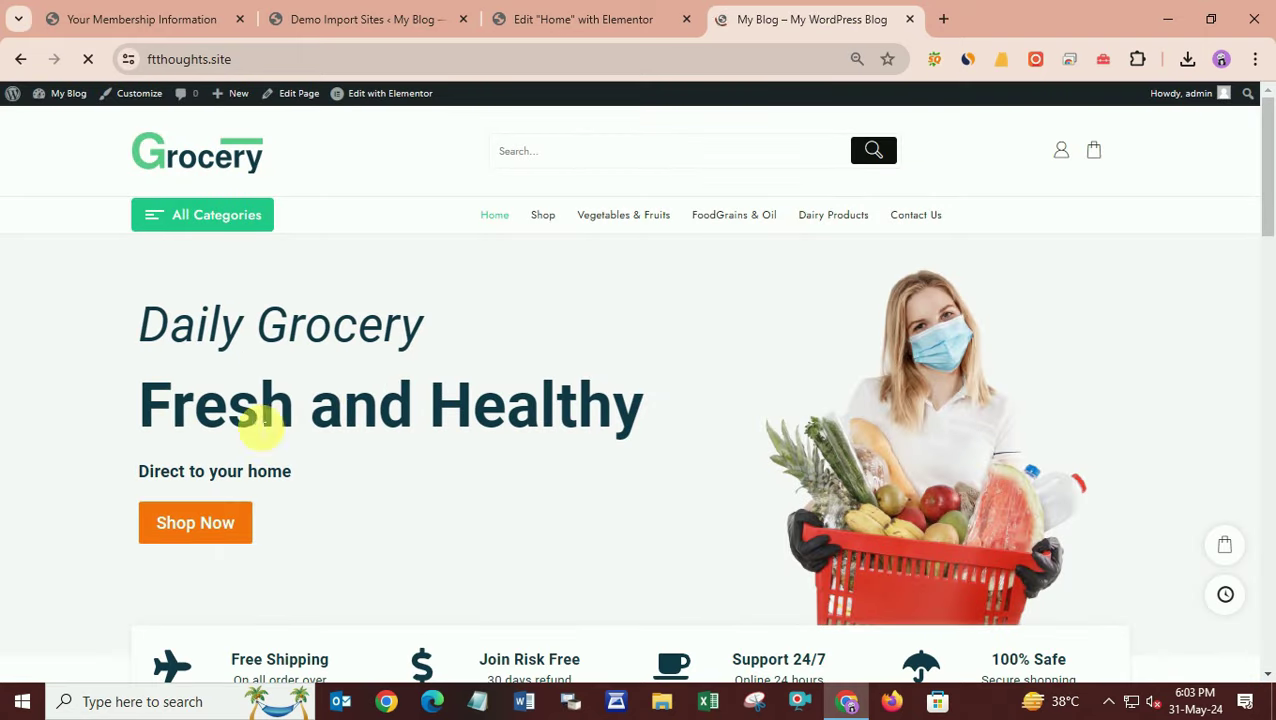
Step: Save the Home page edits and reload the live site to check the hero headings
{"action": "left_click", "coordinate": [598, 12]}
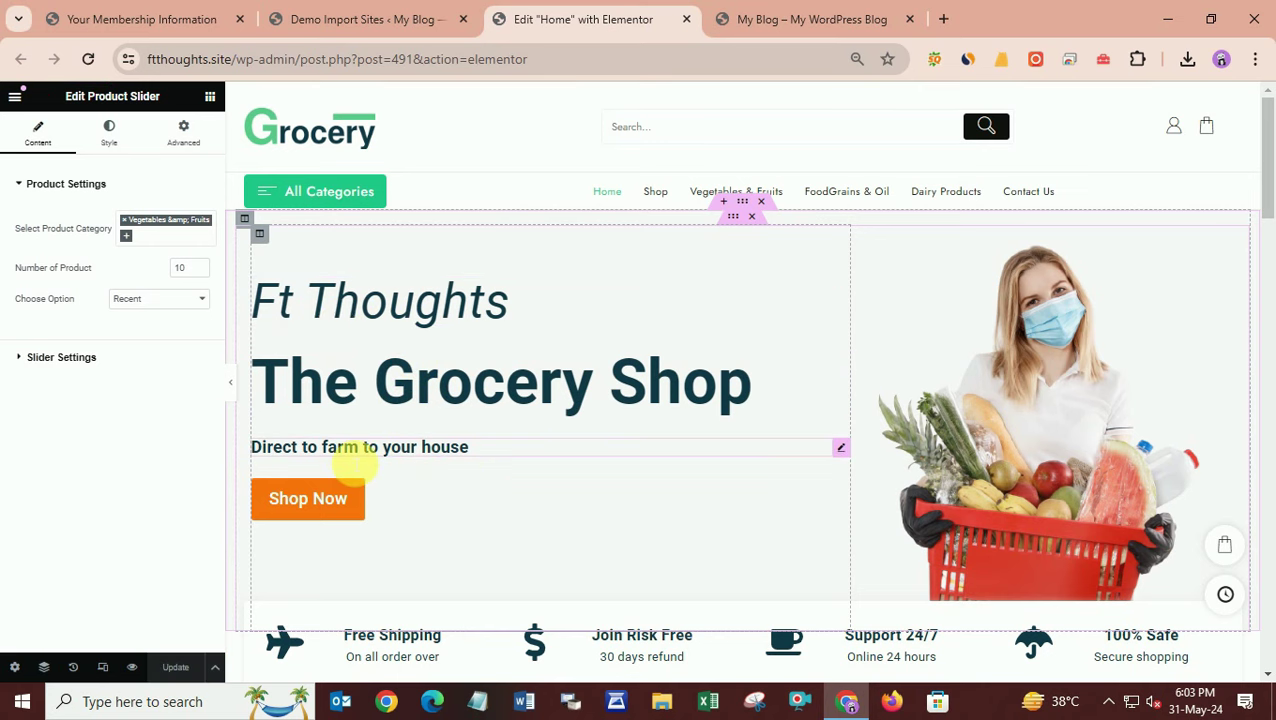
{"action": "left_click", "coordinate": [860, 16]}
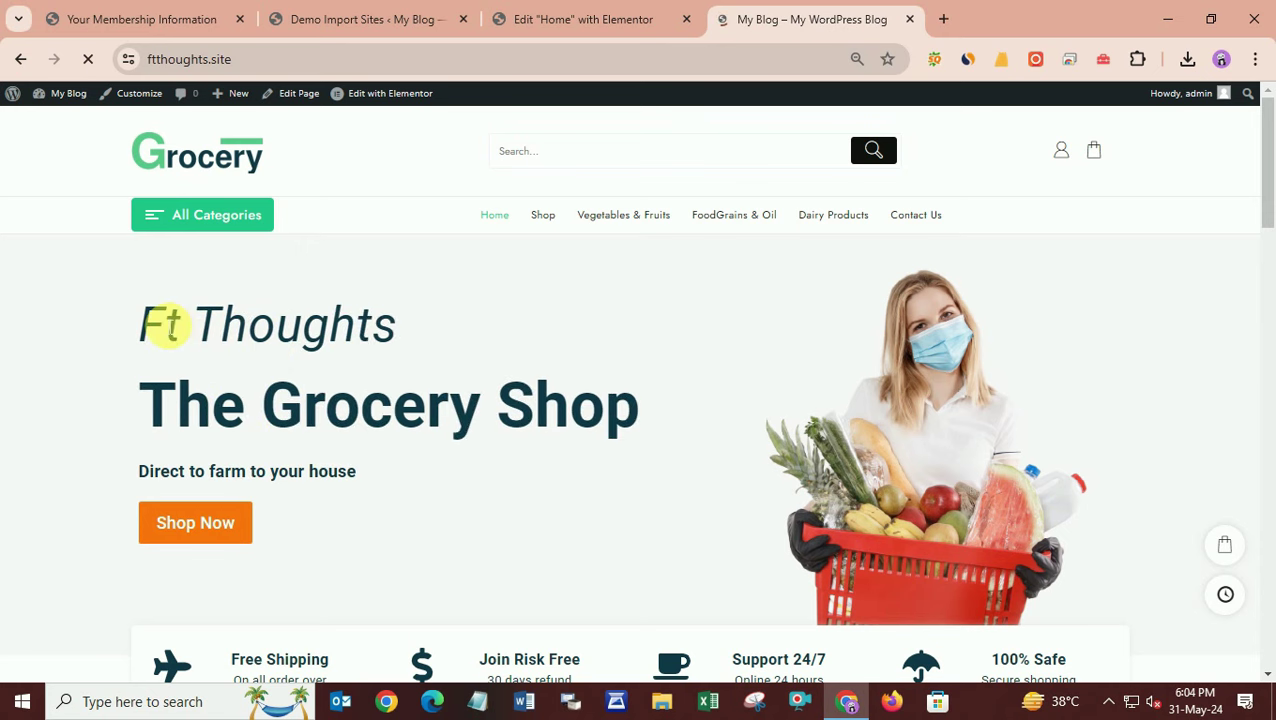
{"action": "left_click_drag", "start_coordinate": [163, 323], "coordinate": [379, 333]}
{"action": "left_click_drag", "start_coordinate": [190, 407], "coordinate": [649, 402]}
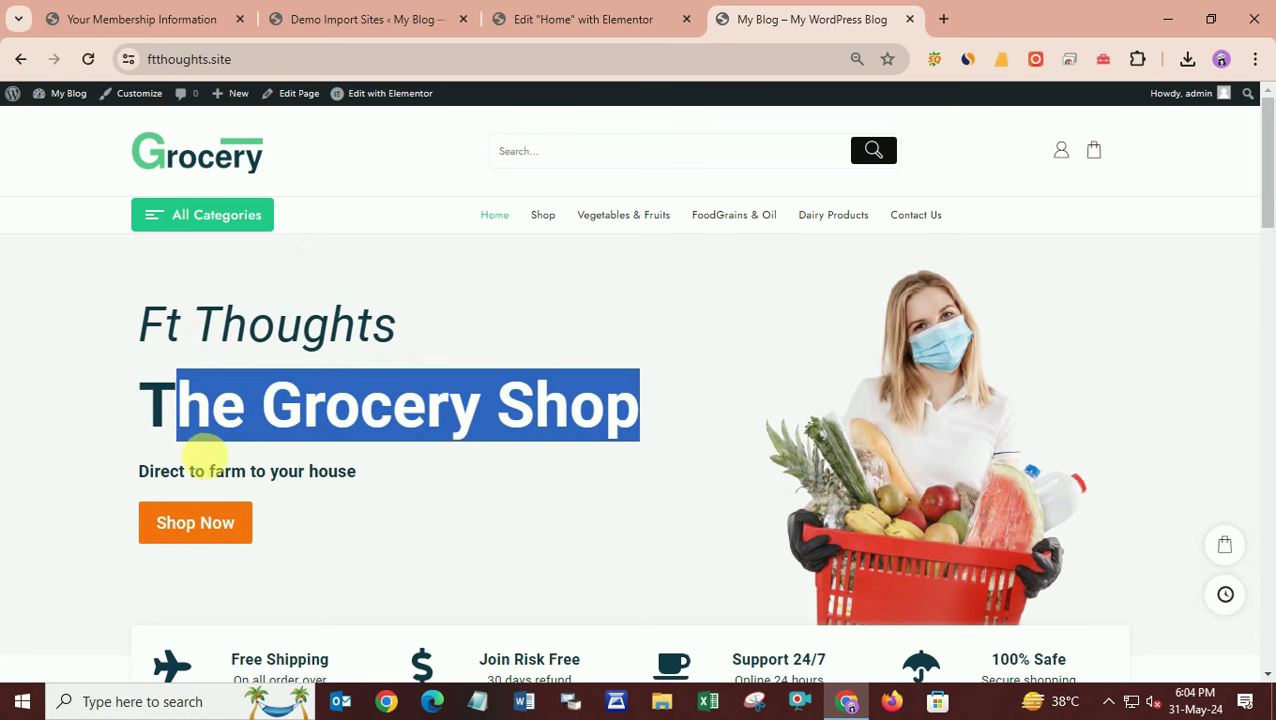
Step: Open the hero section's image for editing in Elementor and dismiss the image optimizer notice
{"action": "left_click", "coordinate": [588, 17]}
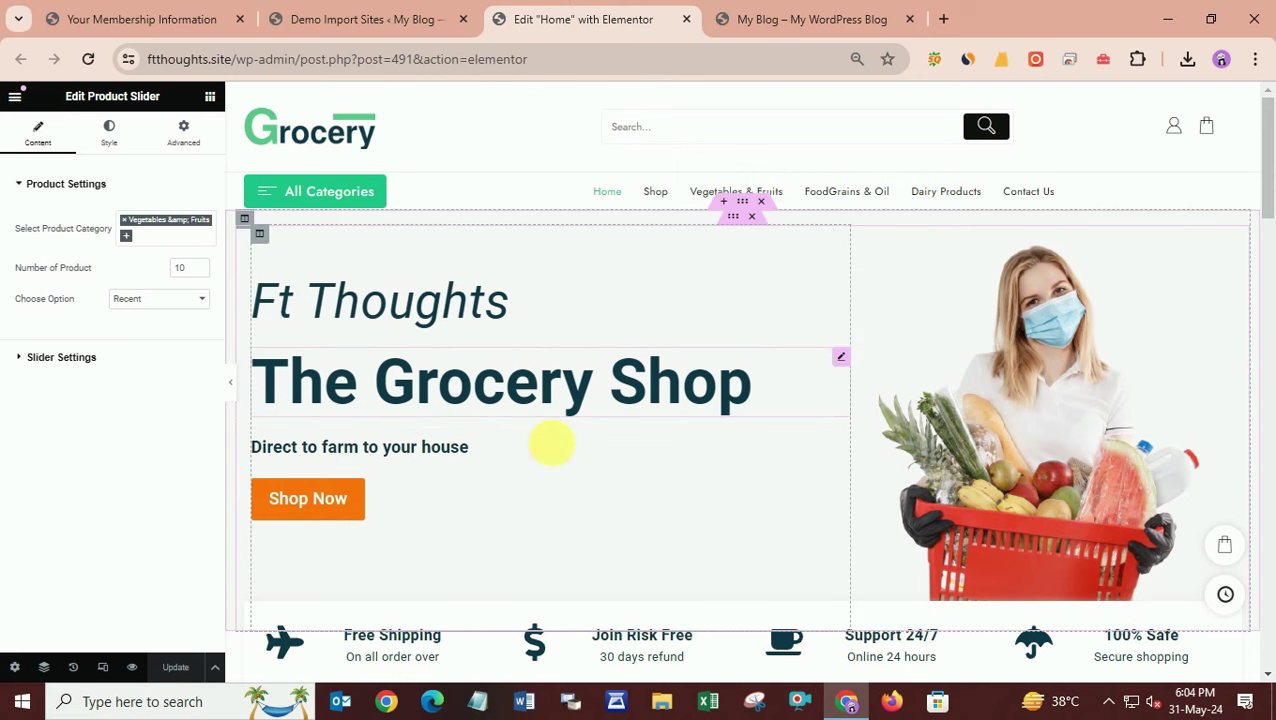
{"action": "scroll", "coordinate": [980, 433], "scroll_direction": "down", "scroll_amount": 4}
{"action": "scroll", "coordinate": [1062, 300], "scroll_direction": "up", "scroll_amount": 2}
{"action": "left_click", "coordinate": [1102, 346]}
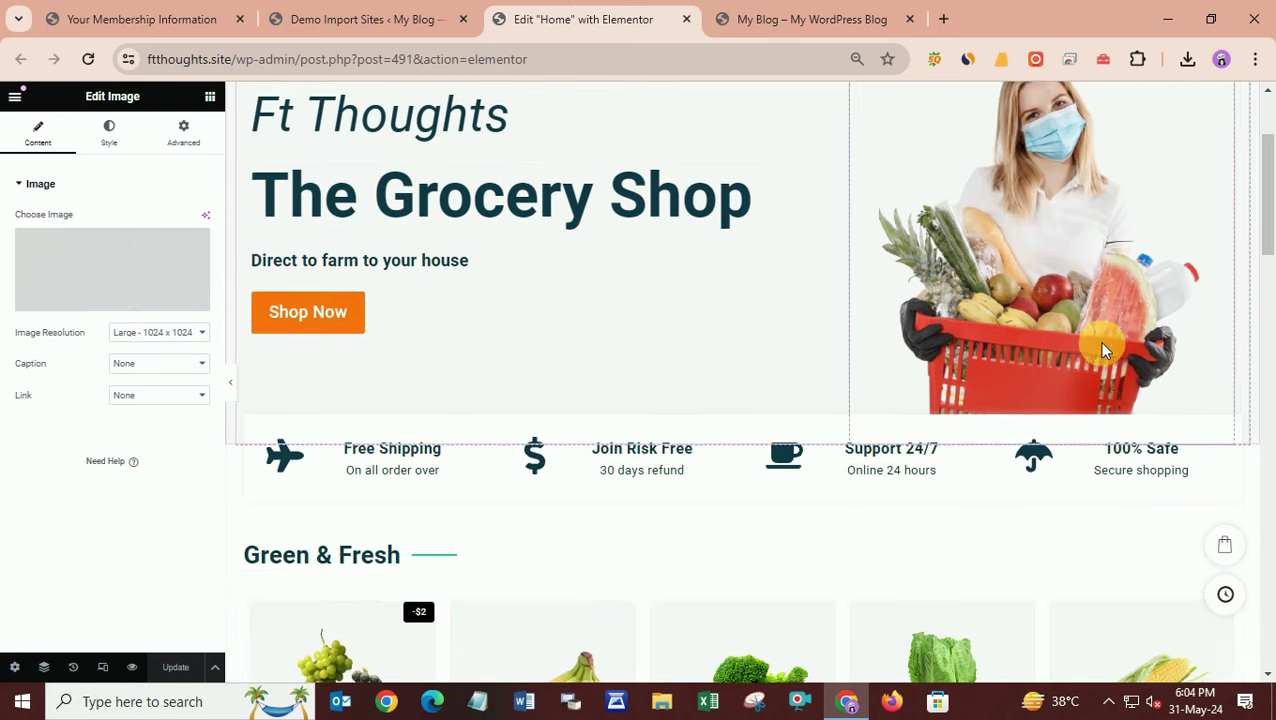
{"action": "scroll", "coordinate": [1103, 349], "scroll_direction": "up", "scroll_amount": 2}
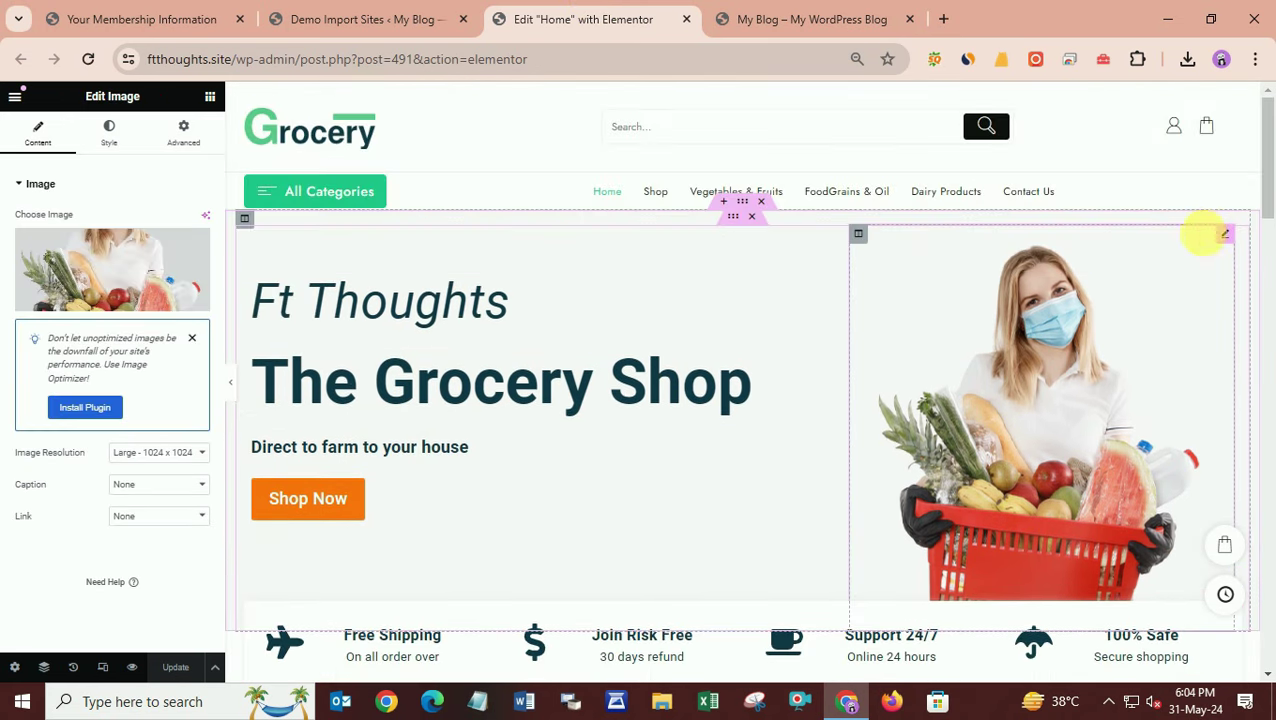
{"action": "left_click", "coordinate": [197, 341]}
Step: Examine the Media Library and file upload options for the hero image, closing the chooser without replacing it
{"action": "left_click", "coordinate": [134, 266]}
{"action": "left_click", "coordinate": [298, 157]}
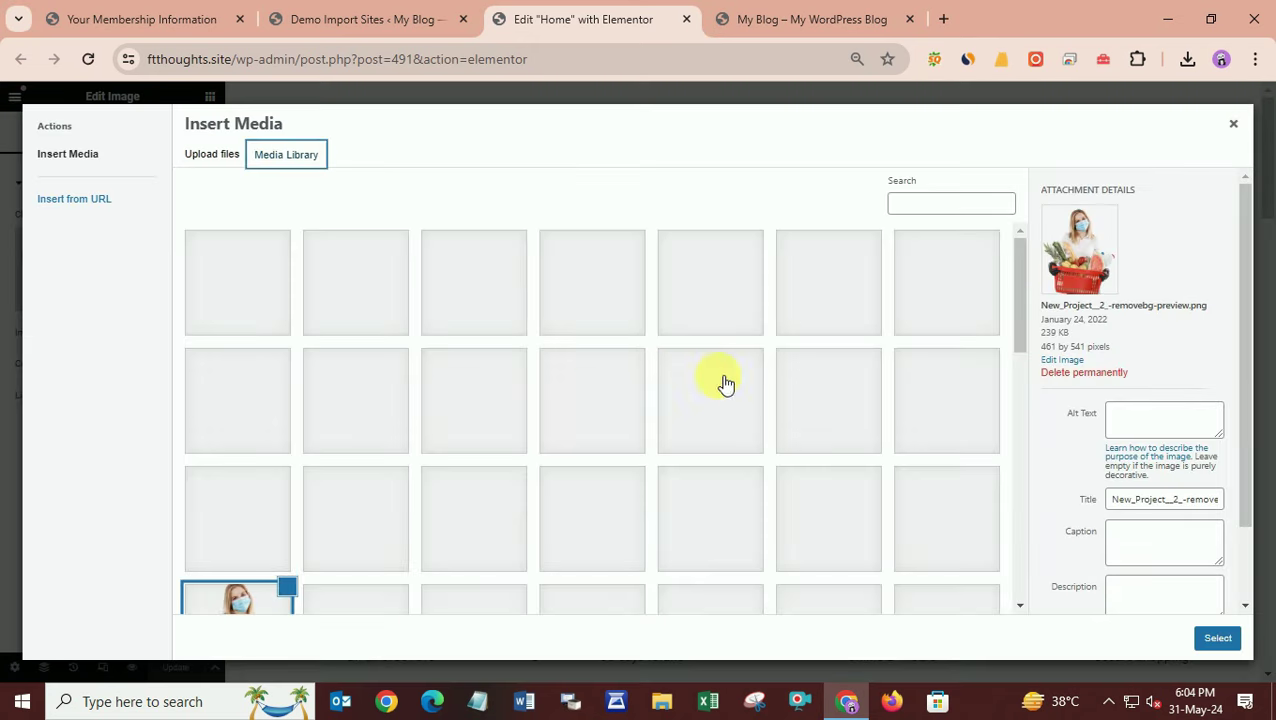
{"action": "scroll", "coordinate": [740, 400], "scroll_direction": "down", "scroll_amount": 5}
{"action": "scroll", "coordinate": [740, 400], "scroll_direction": "down", "scroll_amount": 5}
{"action": "scroll", "coordinate": [541, 441], "scroll_direction": "up", "scroll_amount": 10}
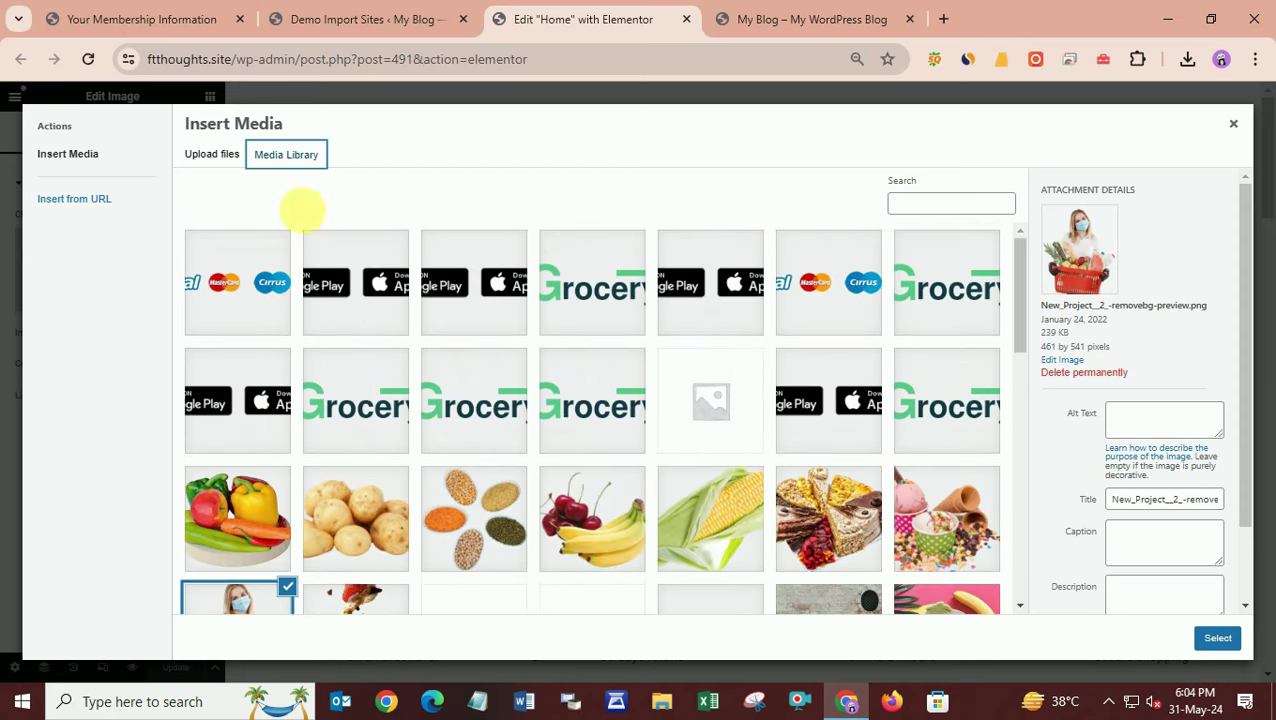
{"action": "left_click", "coordinate": [209, 153]}
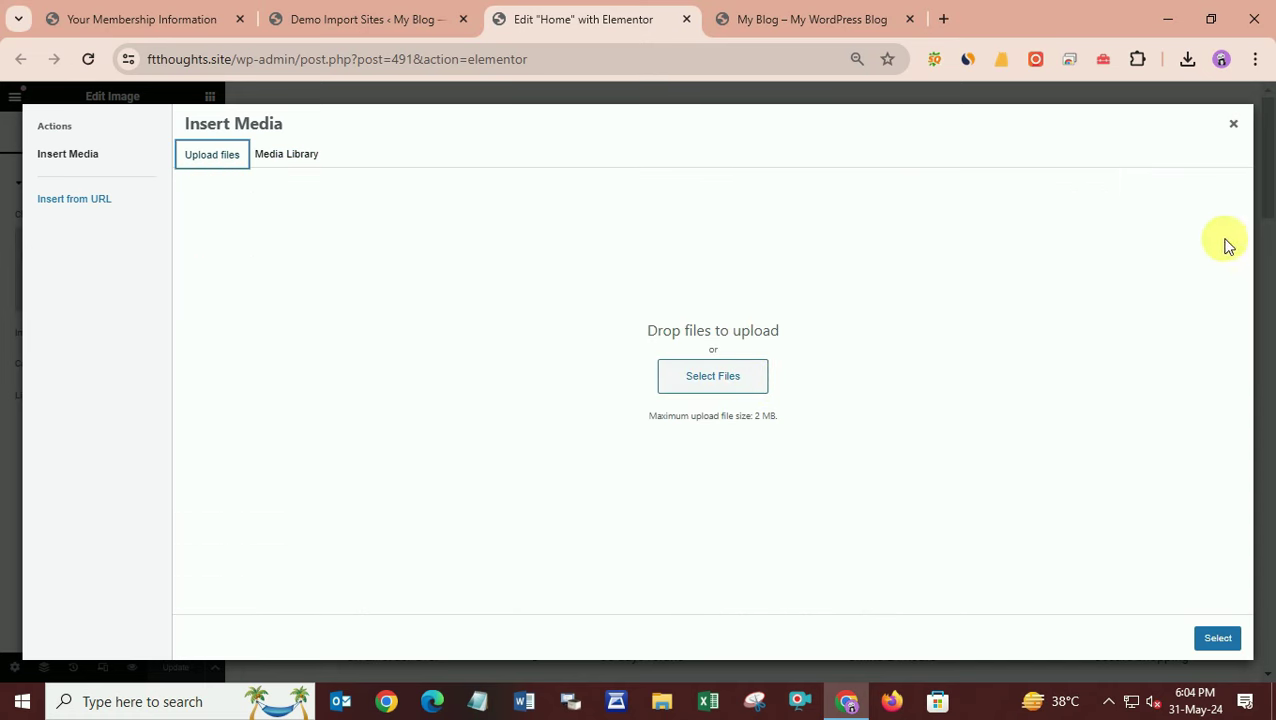
{"action": "left_click", "coordinate": [1234, 125]}
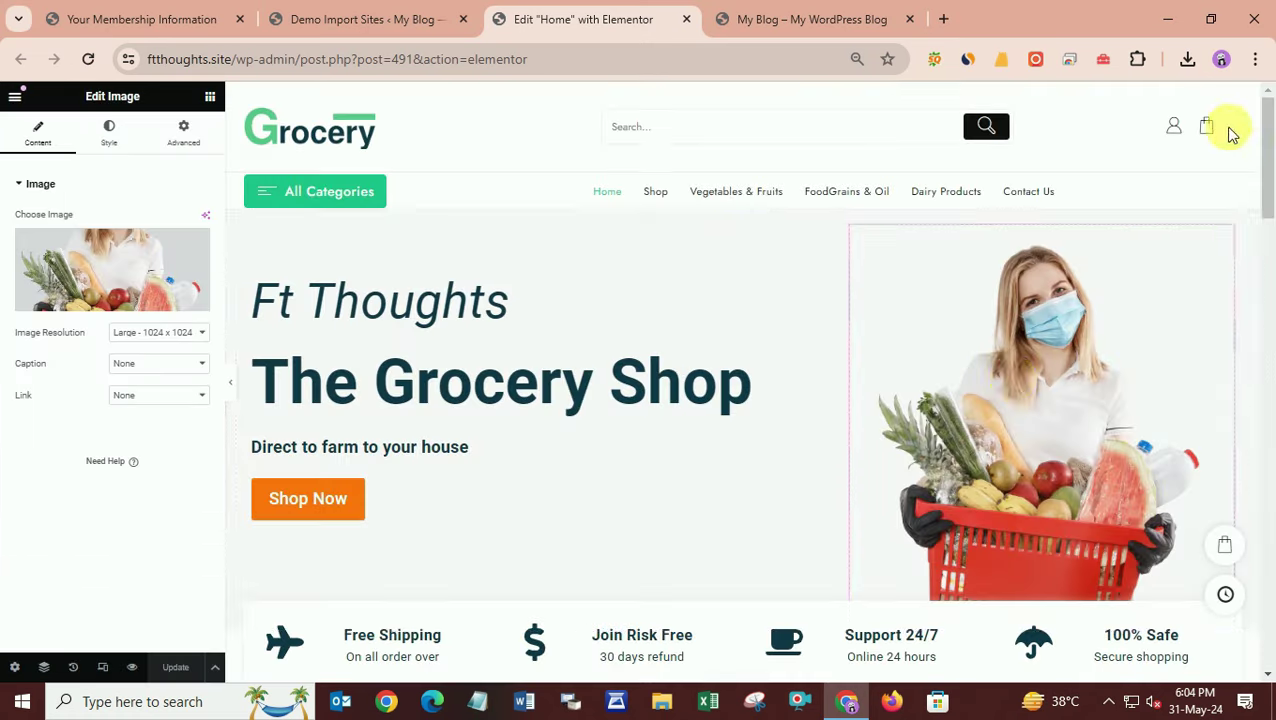
Step: Review the Home page's Shop By Category section and Green & Fresh product slider in the editor
{"action": "scroll", "coordinate": [918, 445], "scroll_direction": "down", "scroll_amount": 1}
{"action": "scroll", "coordinate": [913, 438], "scroll_direction": "down", "scroll_amount": 10}
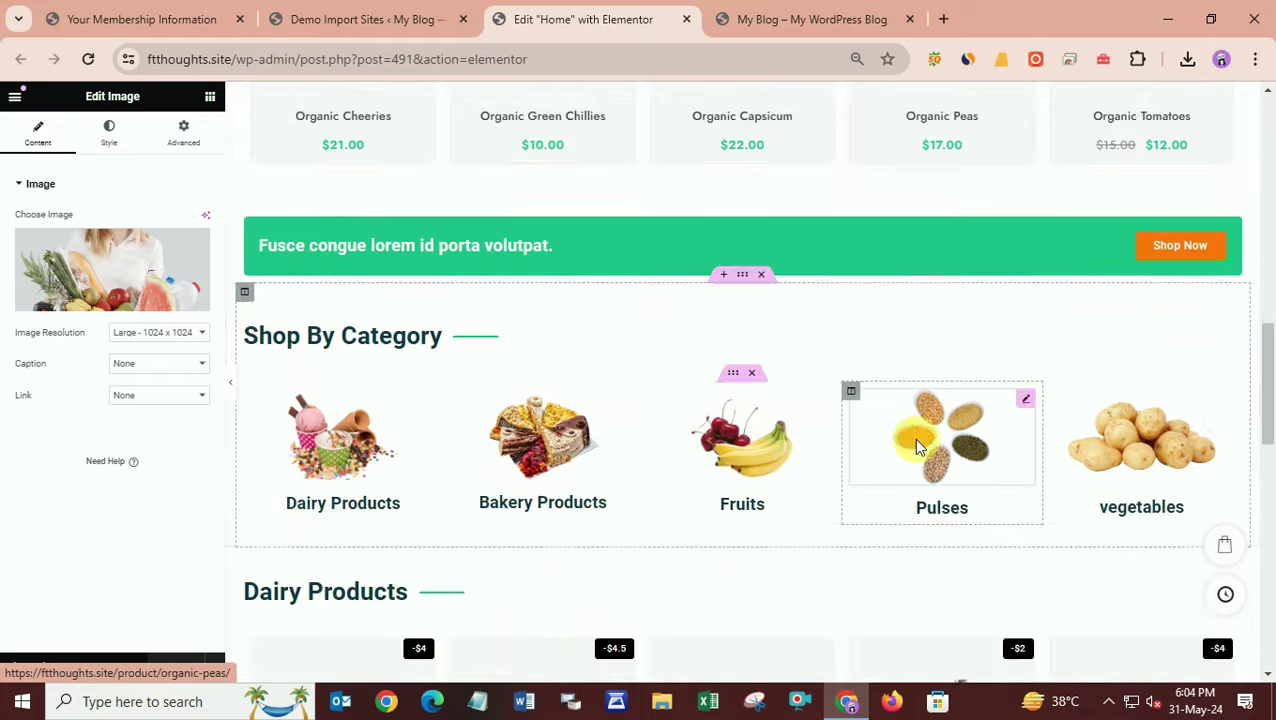
{"action": "scroll", "coordinate": [871, 428], "scroll_direction": "up", "scroll_amount": 15}
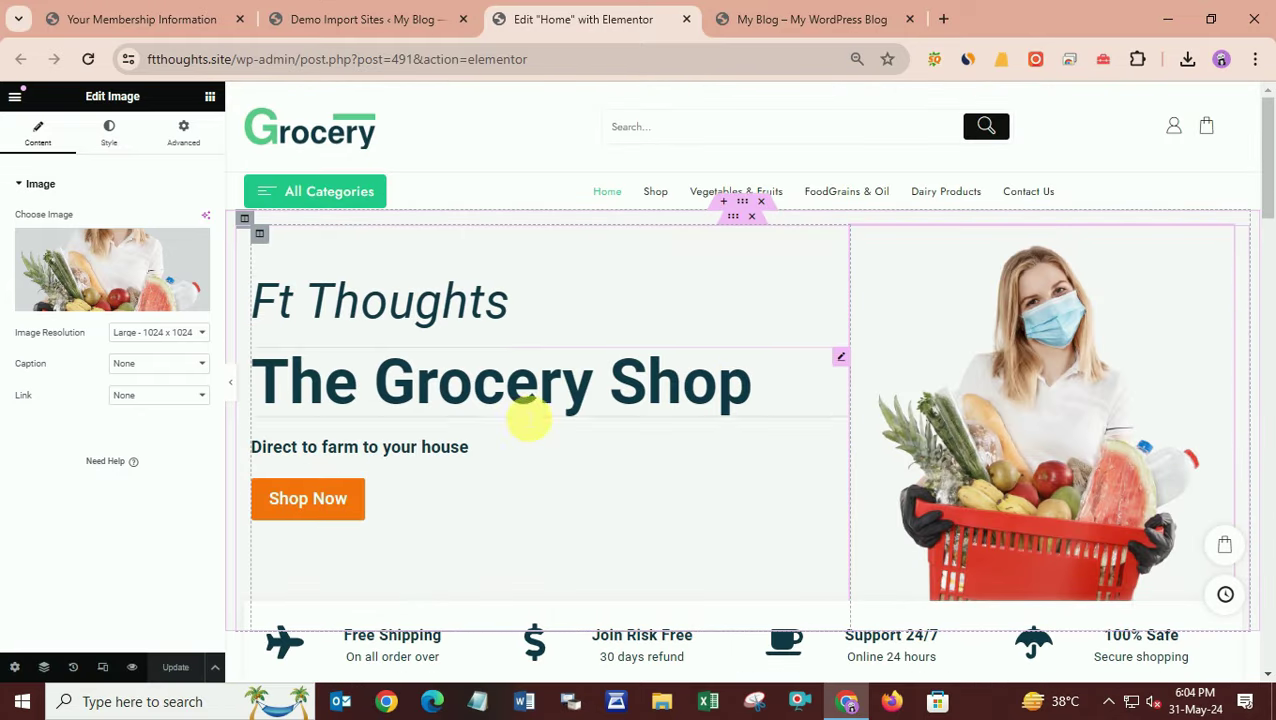
{"action": "scroll", "coordinate": [563, 445], "scroll_direction": "down", "scroll_amount": 3}
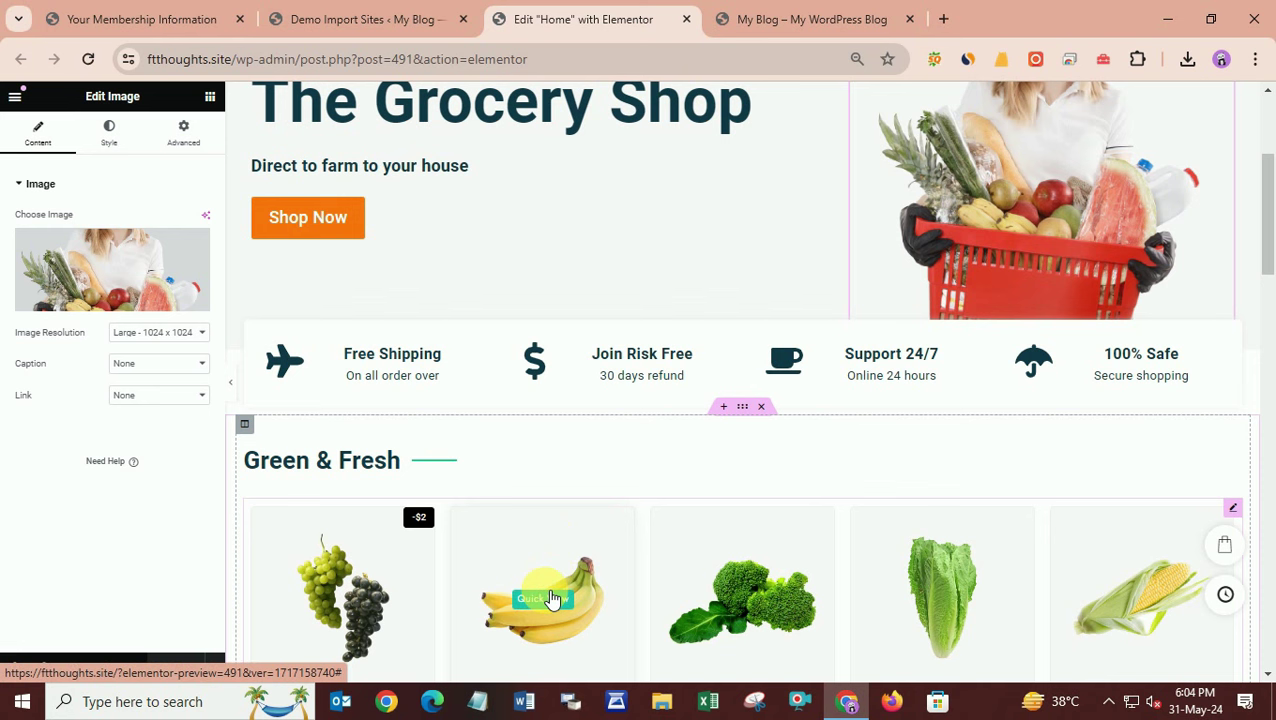
{"action": "left_click_drag", "start_coordinate": [1236, 507], "coordinate": [994, 533]}
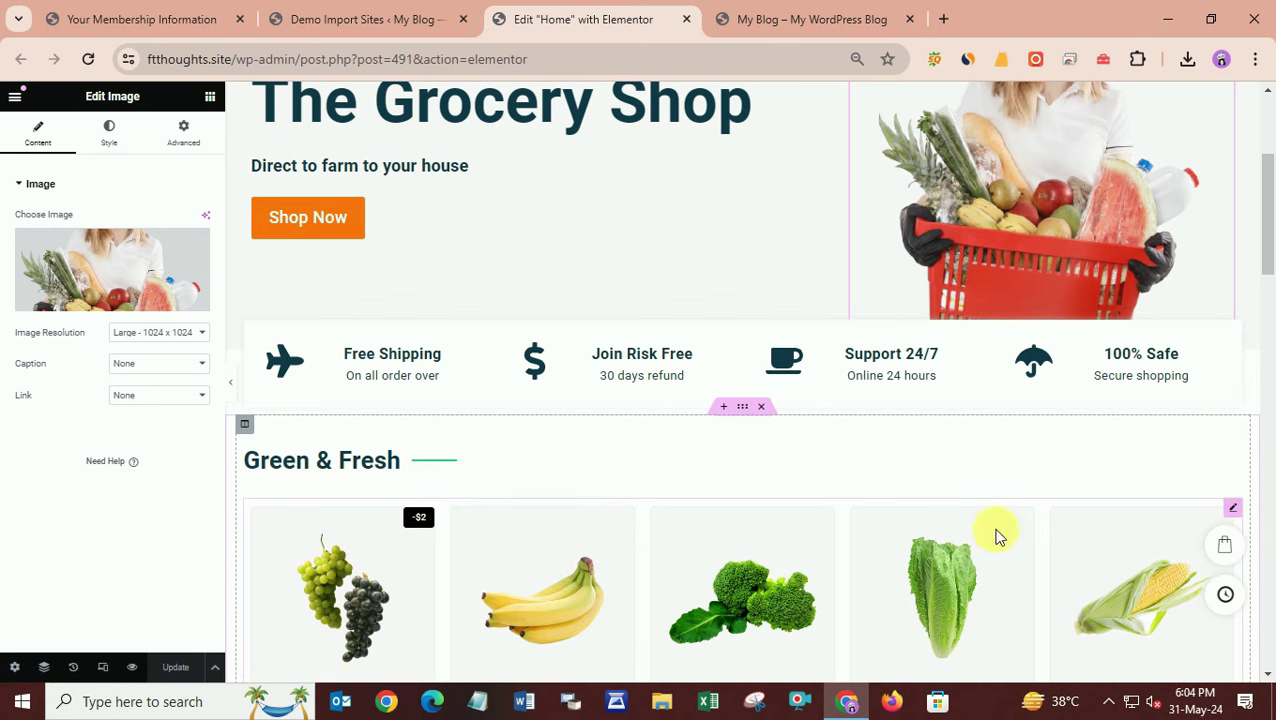
{"action": "scroll", "coordinate": [750, 597], "scroll_direction": "down", "scroll_amount": 3}
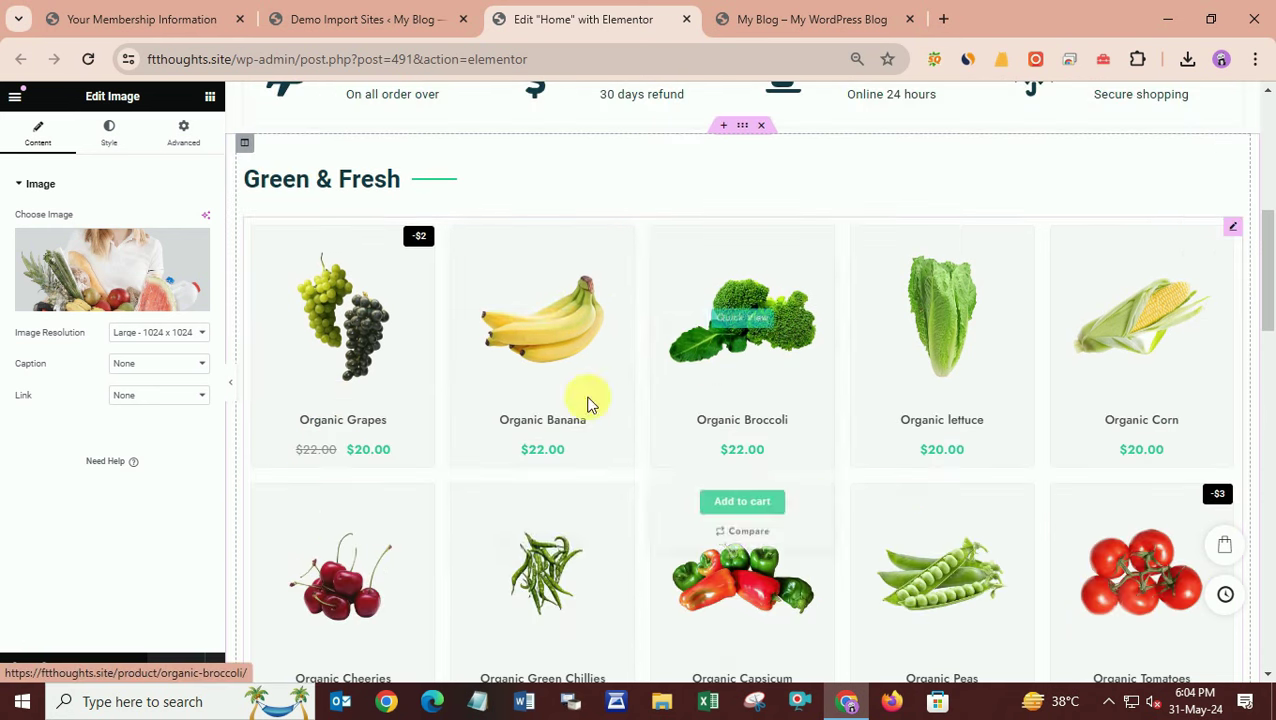
Step: Return to the WordPress admin, reload it, and review the list of installed plugins
{"action": "left_click", "coordinate": [434, 9]}
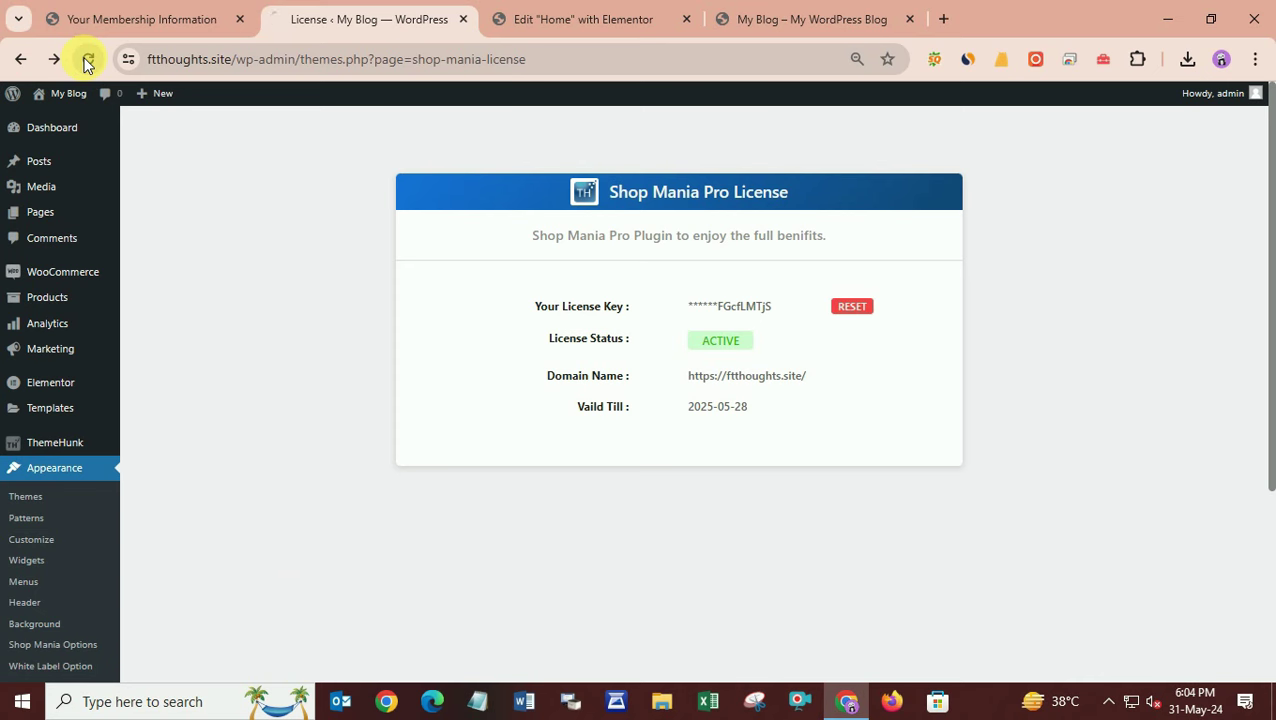
{"action": "left_click", "coordinate": [87, 60]}
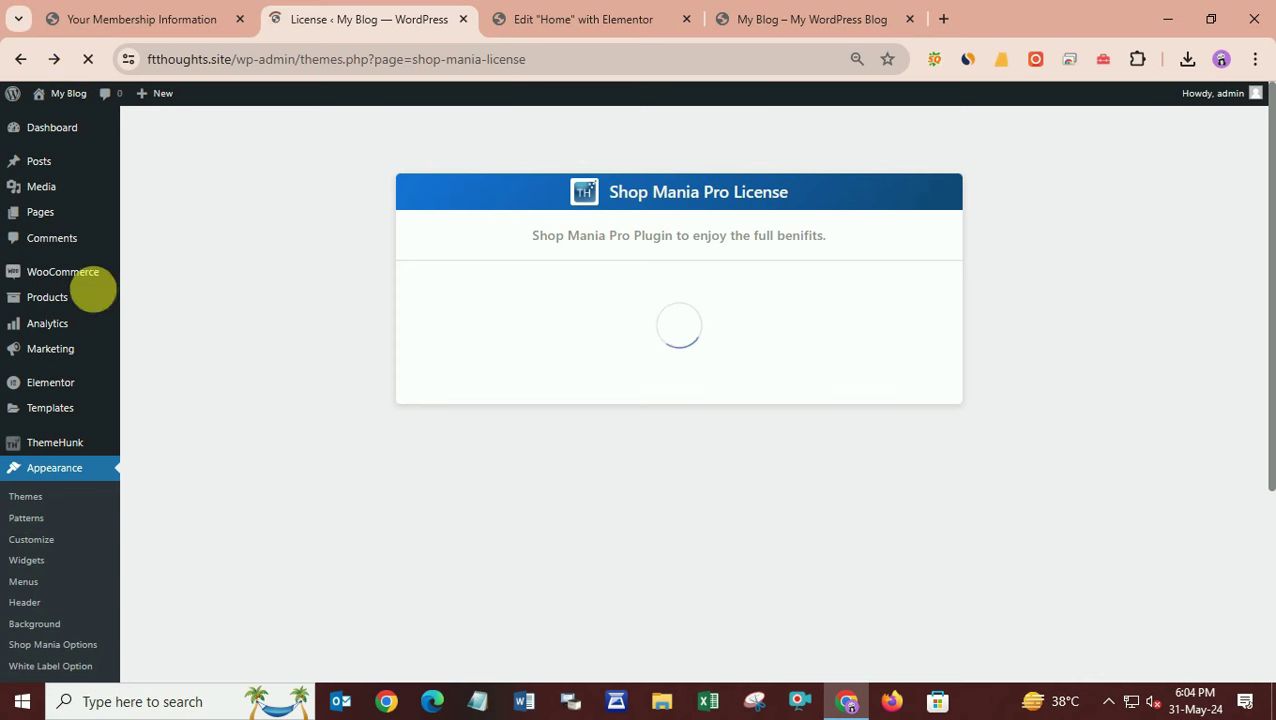
{"action": "scroll", "coordinate": [80, 460], "scroll_direction": "down", "scroll_amount": 2}
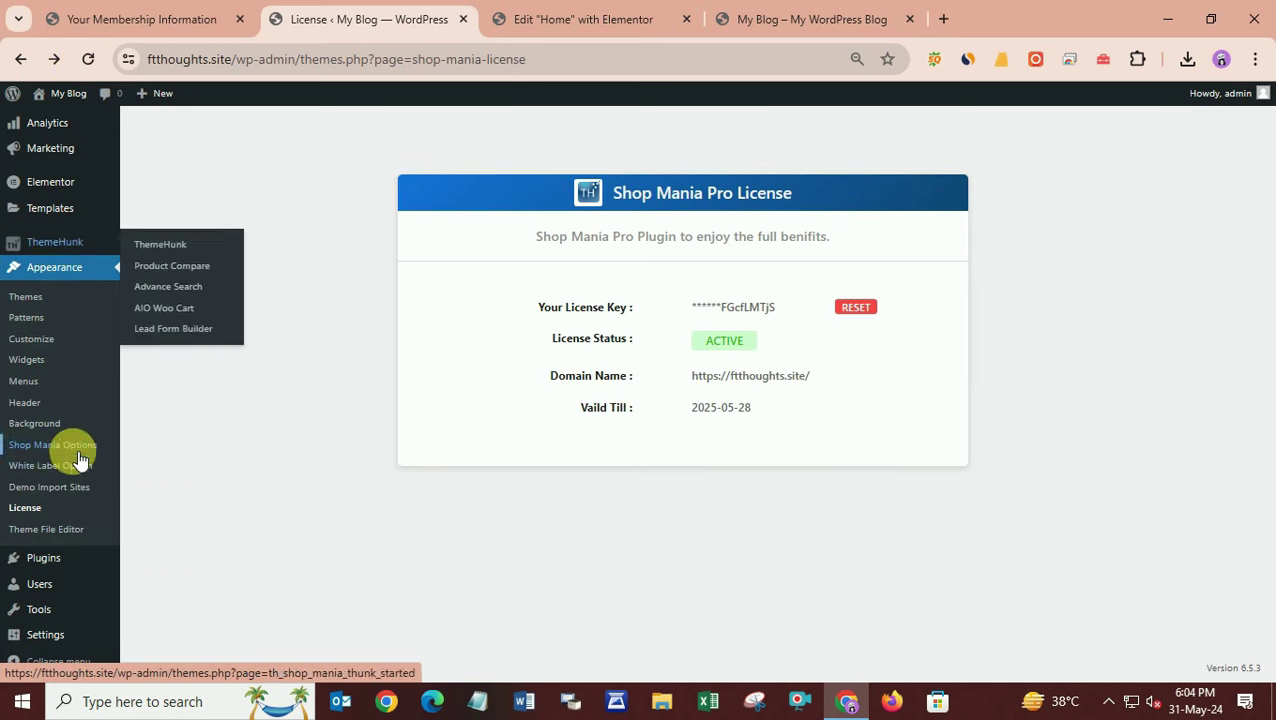
{"action": "mouse_move", "coordinate": [66, 563]}
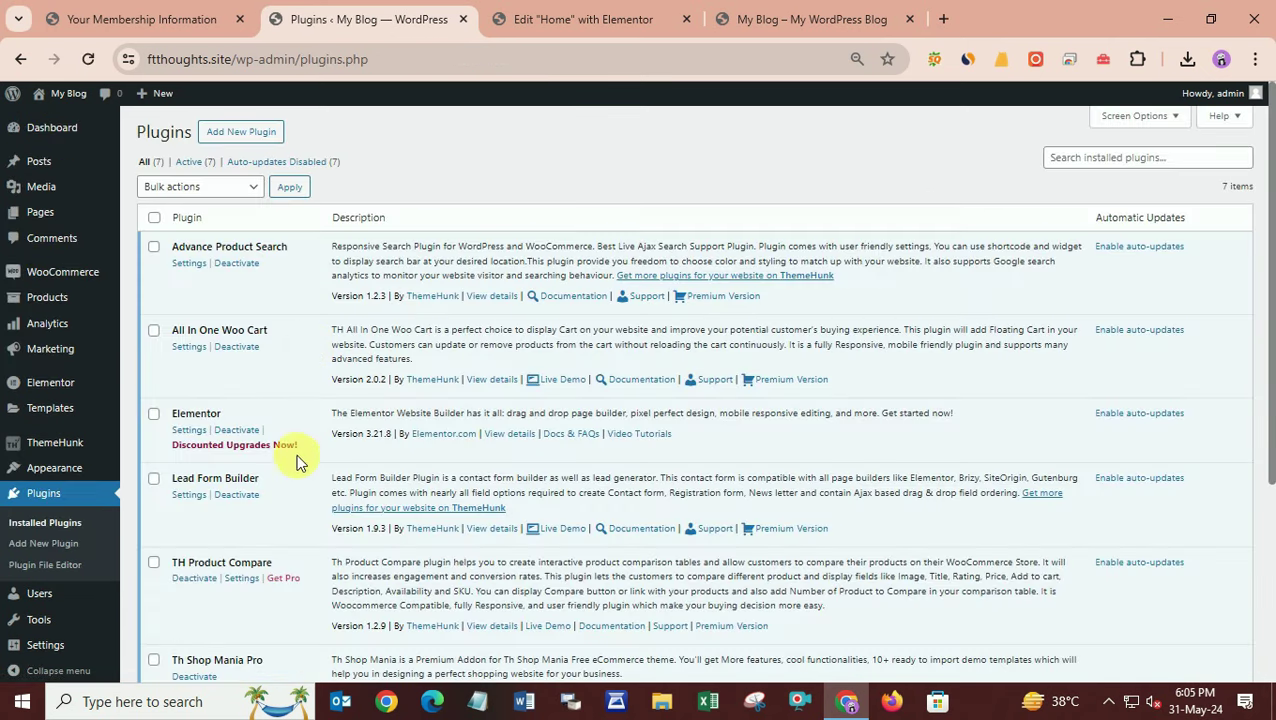
{"action": "scroll", "coordinate": [279, 404], "scroll_direction": "down", "scroll_amount": 2}
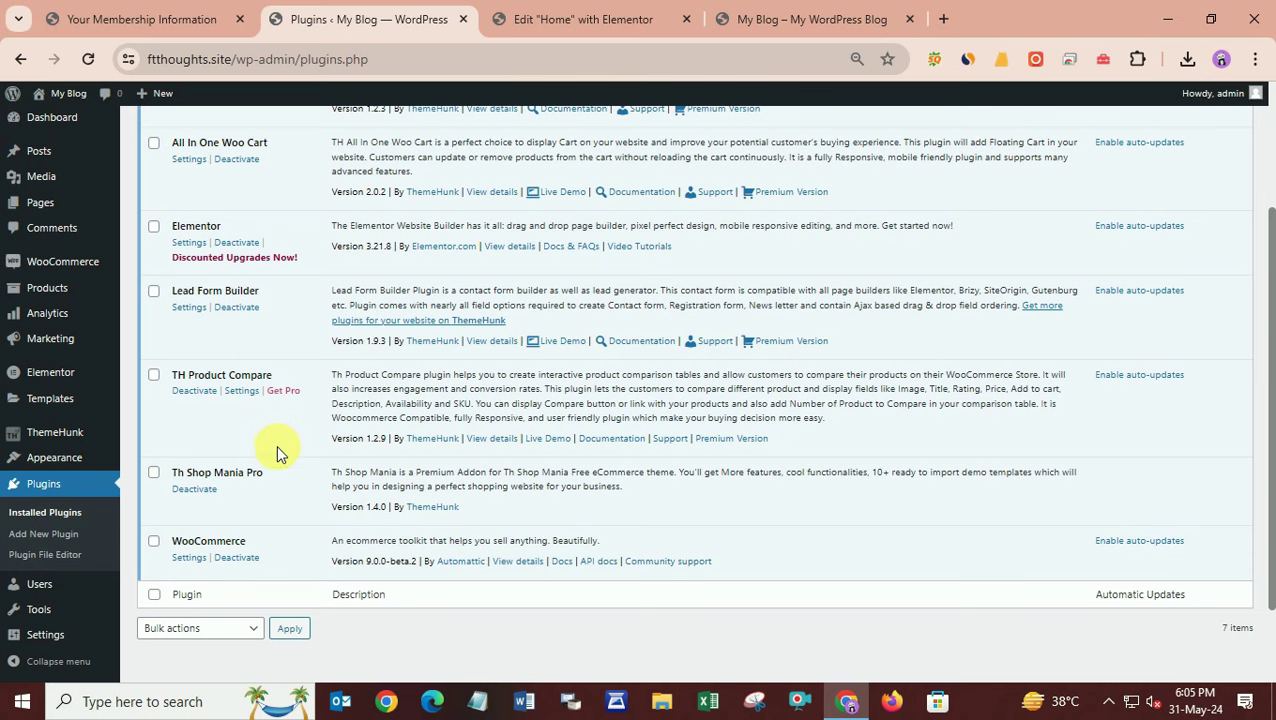
{"action": "scroll", "coordinate": [279, 452], "scroll_direction": "down", "scroll_amount": 1}
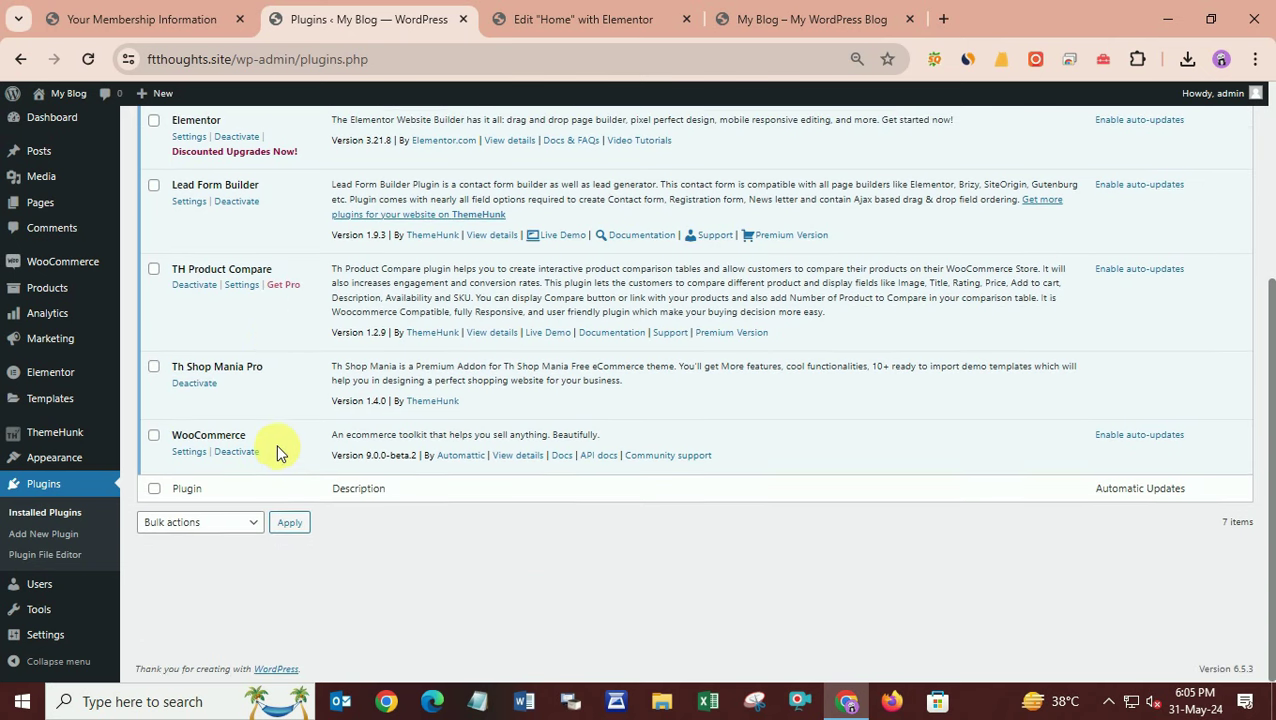
{"action": "scroll", "coordinate": [279, 452], "scroll_direction": "up", "scroll_amount": 3}
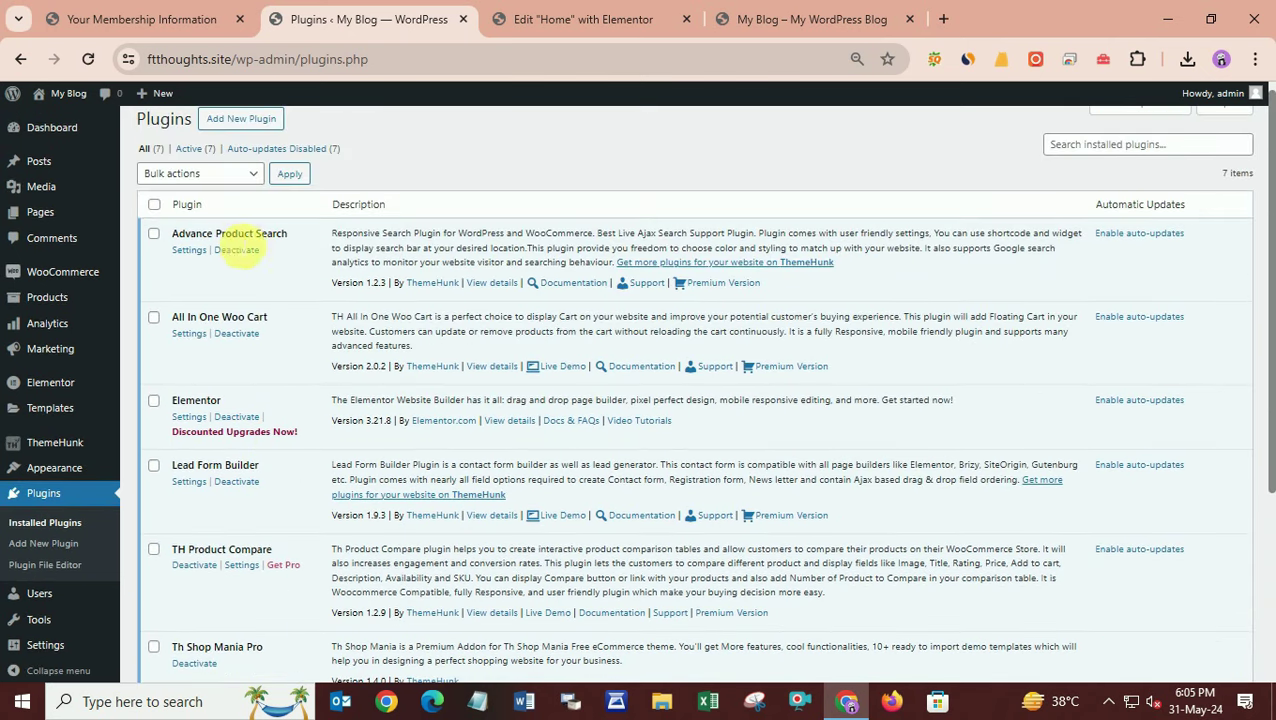
Step: Open the Advance Product Search settings and read how to add the search bar to the theme
{"action": "left_click", "coordinate": [190, 250]}
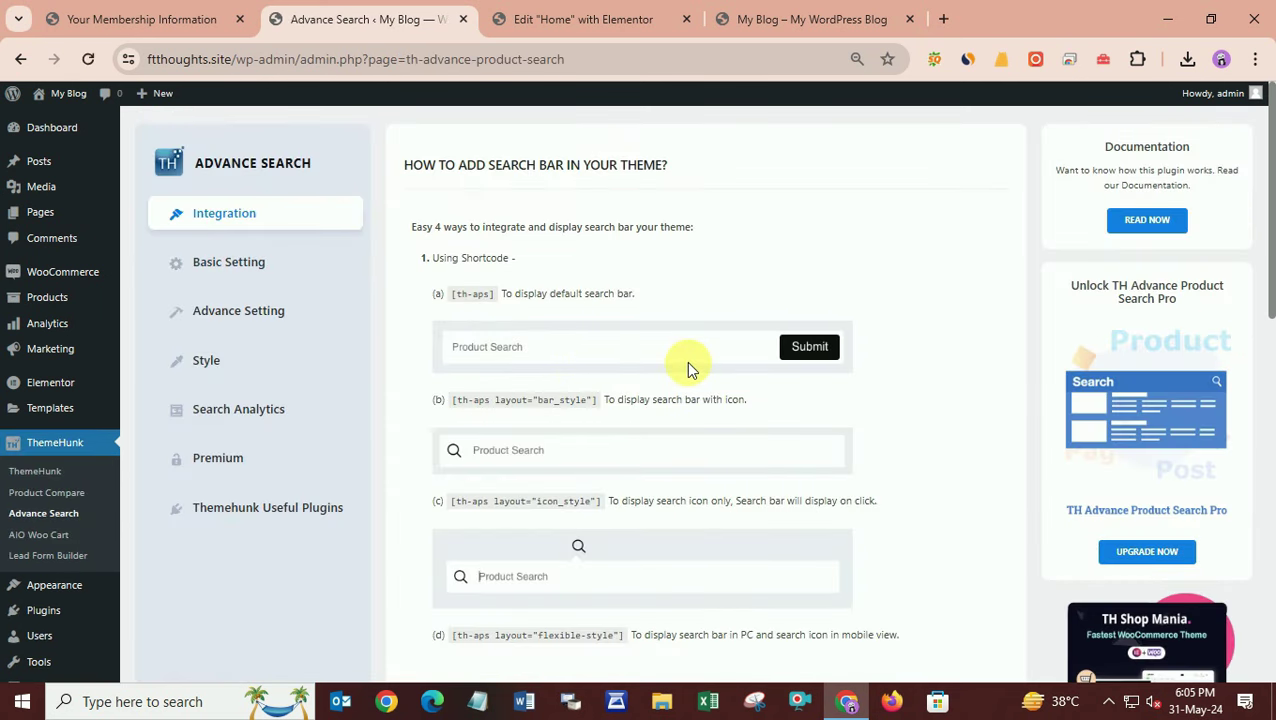
{"action": "scroll", "coordinate": [686, 361], "scroll_direction": "down", "scroll_amount": 10}
{"action": "scroll", "coordinate": [686, 361], "scroll_direction": "up", "scroll_amount": 10}
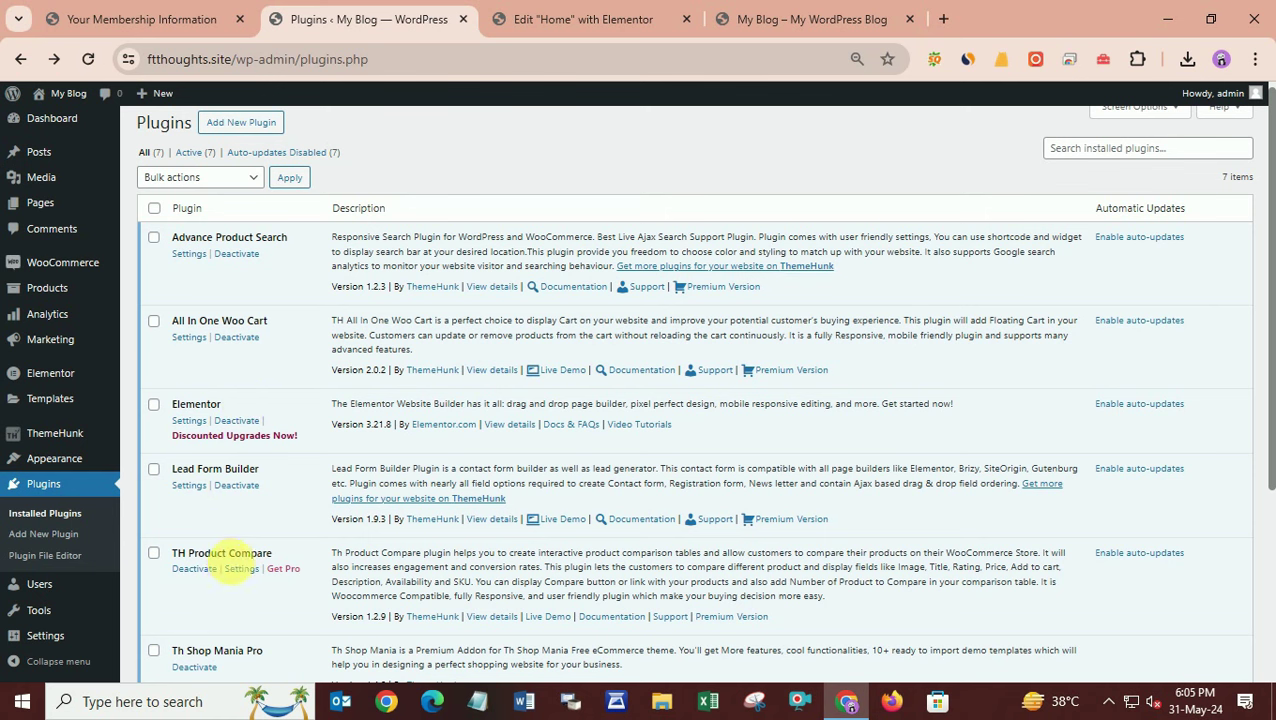
Step: Try to open the All In One Woo Cart settings from the installed plugins list, and return to the list
{"action": "scroll", "coordinate": [237, 569], "scroll_direction": "down", "scroll_amount": 2}
{"action": "scroll", "coordinate": [257, 573], "scroll_direction": "up", "scroll_amount": 2}
{"action": "left_click", "coordinate": [195, 352]}
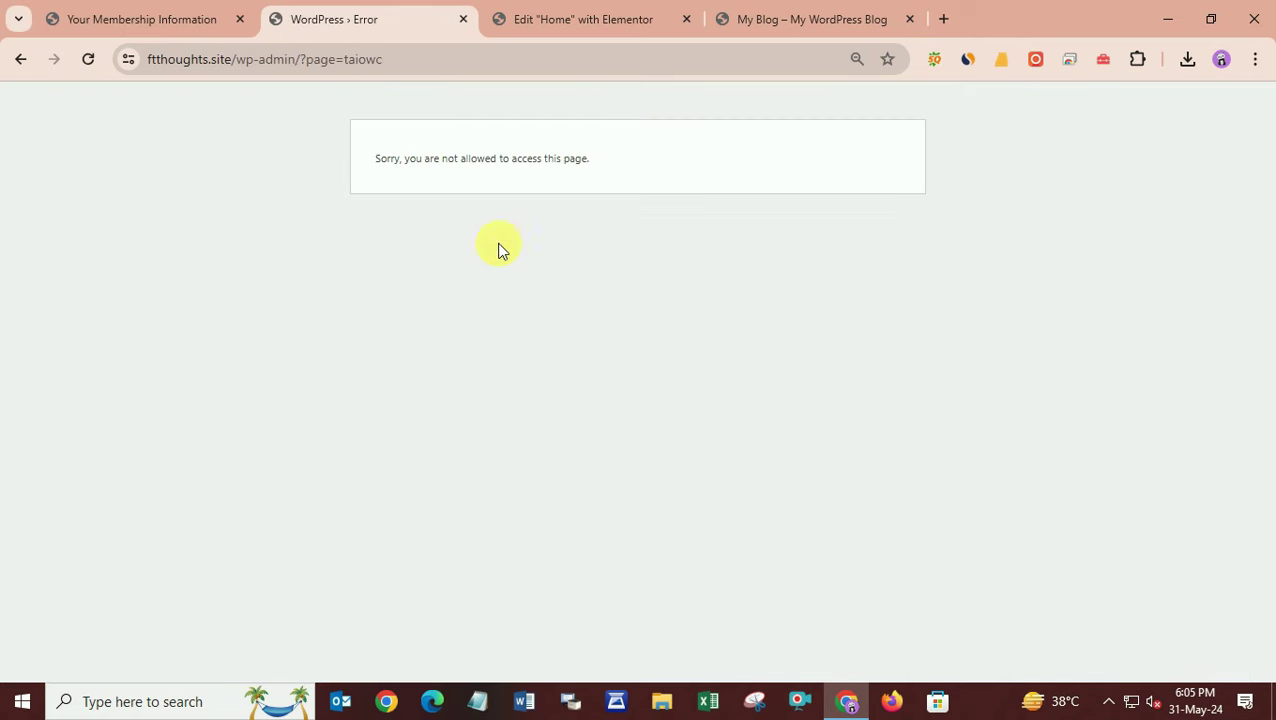
{"action": "left_click", "coordinate": [20, 59]}
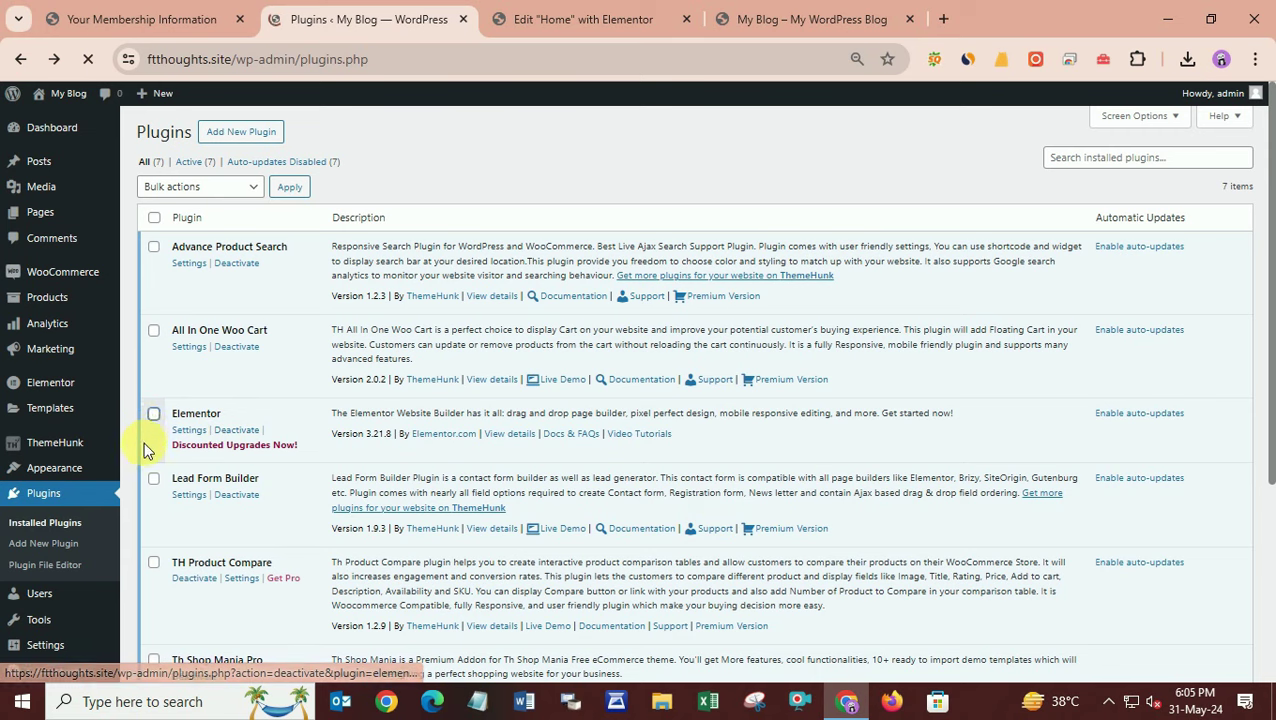
Step: Open ThemeHunk's AIO Woo Cart page and read its instructions for adding a cart to the website
{"action": "mouse_move", "coordinate": [85, 442]}
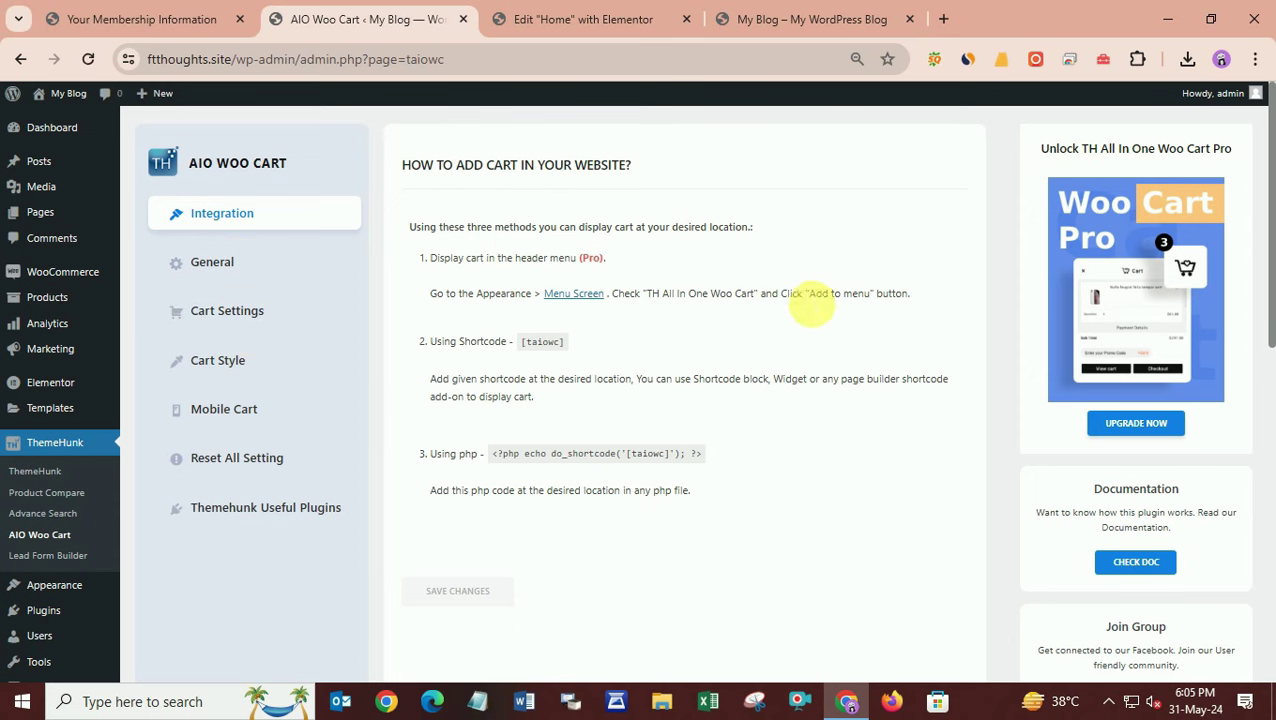
{"action": "scroll", "coordinate": [52, 584], "scroll_direction": "down", "scroll_amount": 3}
{"action": "mouse_move", "coordinate": [64, 592]}
{"action": "mouse_move", "coordinate": [62, 570]}
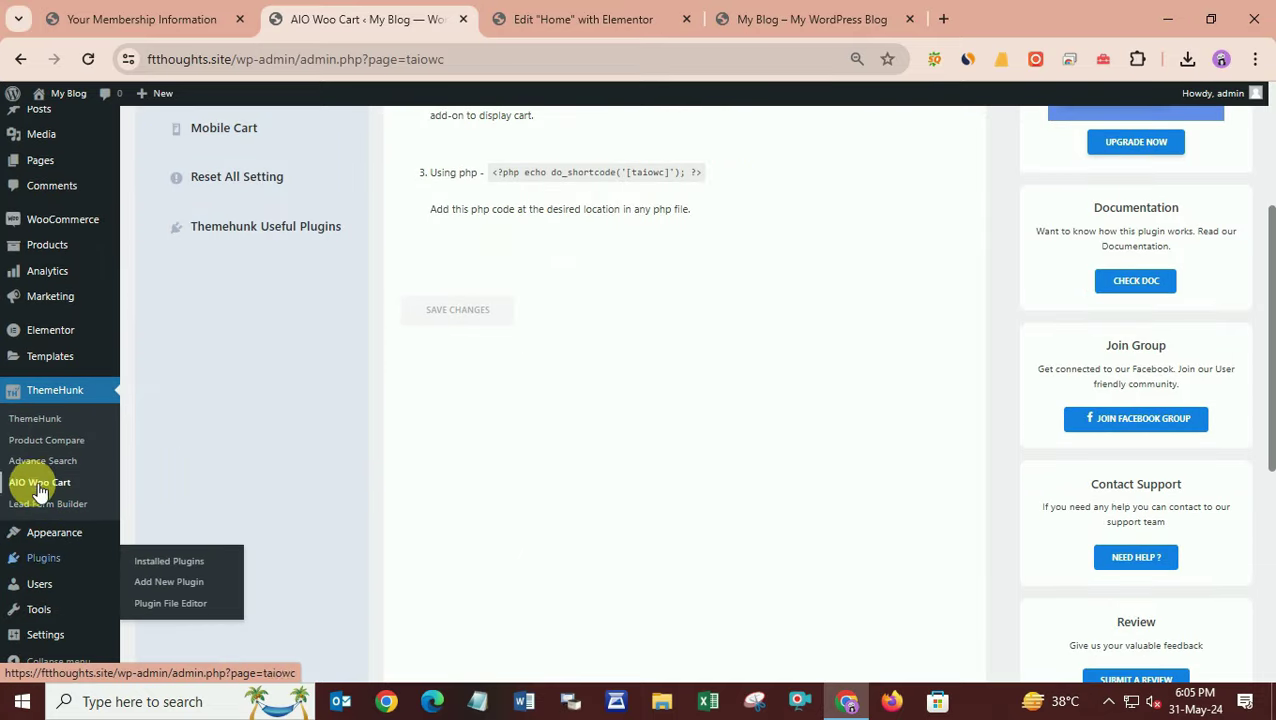
{"action": "scroll", "coordinate": [22, 495], "scroll_direction": "up", "scroll_amount": 3}
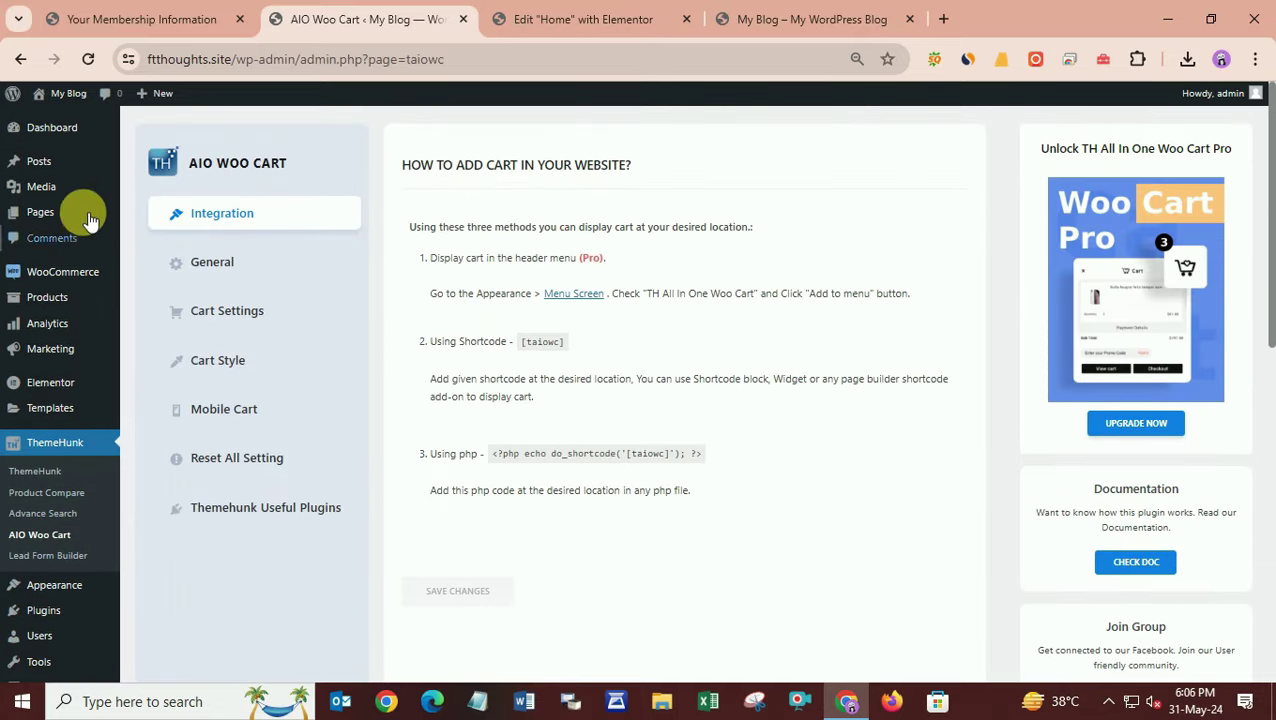
Step: View the list of all posts and open the WooCommerce setup wizard
{"action": "left_click", "coordinate": [64, 166]}
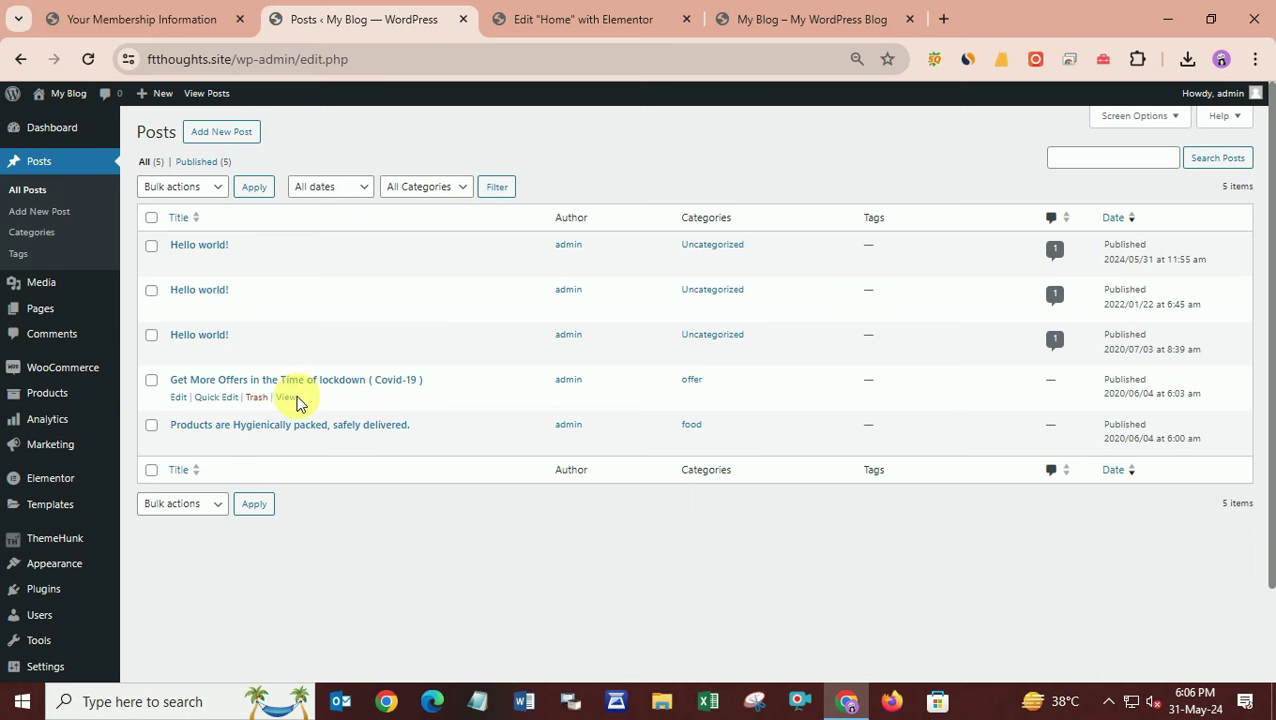
{"action": "mouse_move", "coordinate": [70, 372]}
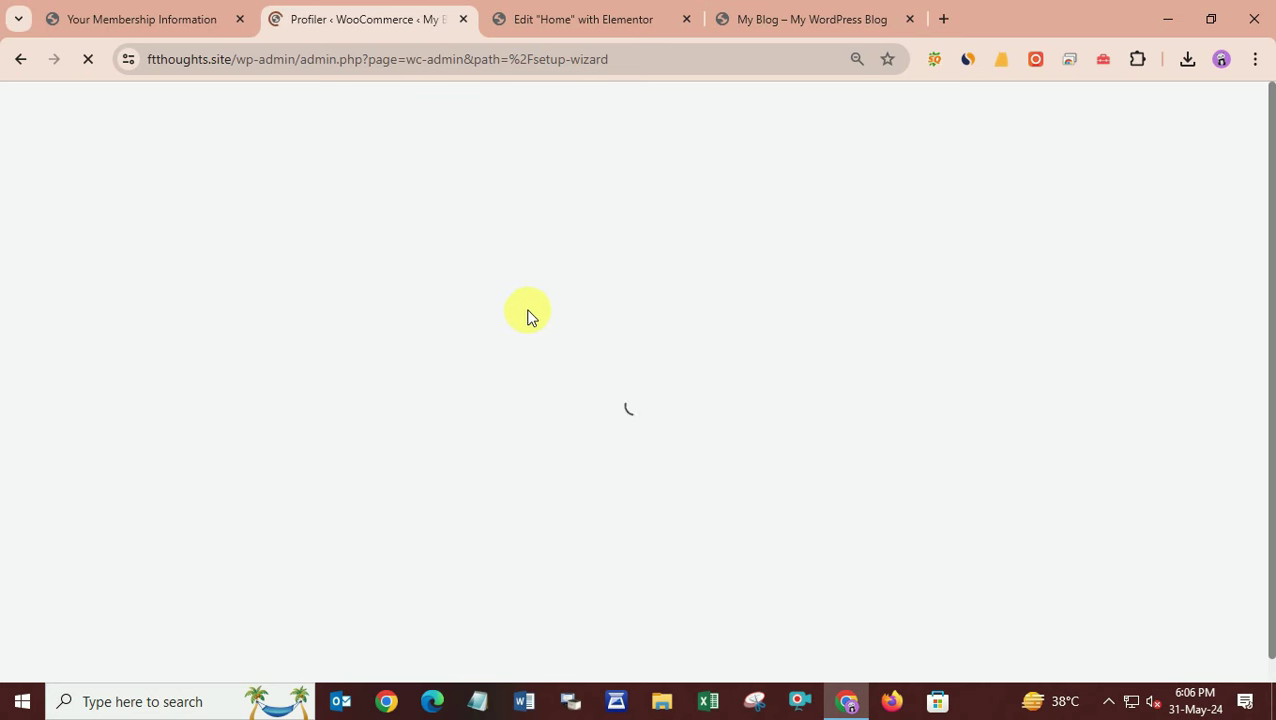
Step: Leave the WooCommerce setup wizard for the posts list and view the top of the Home page in the Elementor editor
{"action": "left_click", "coordinate": [641, 14]}
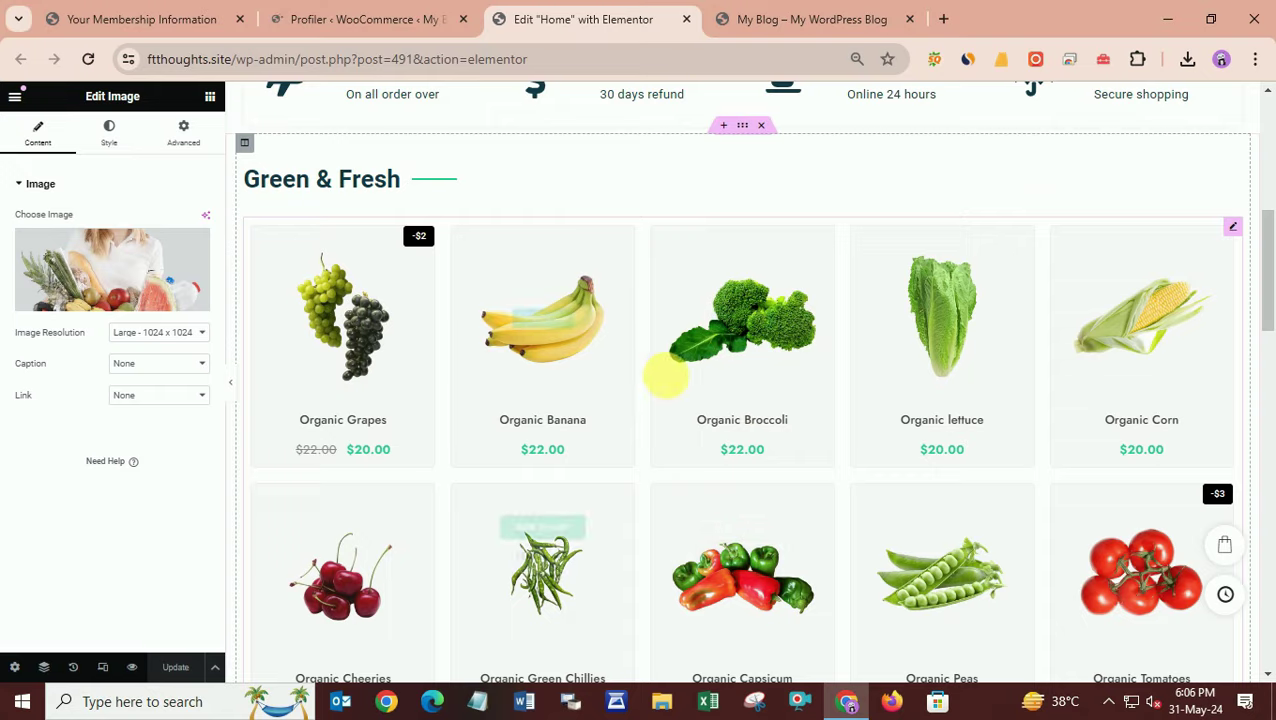
{"action": "left_click", "coordinate": [433, 14]}
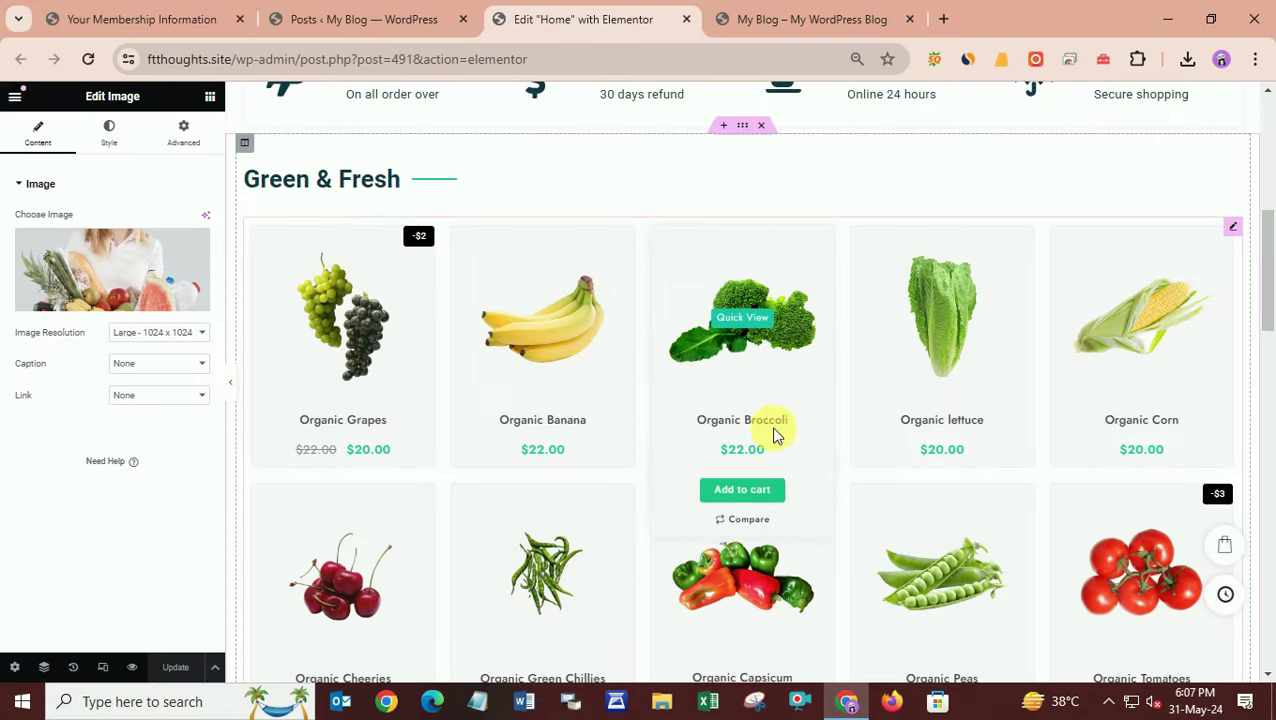
{"action": "scroll", "coordinate": [752, 425], "scroll_direction": "up", "scroll_amount": 10}
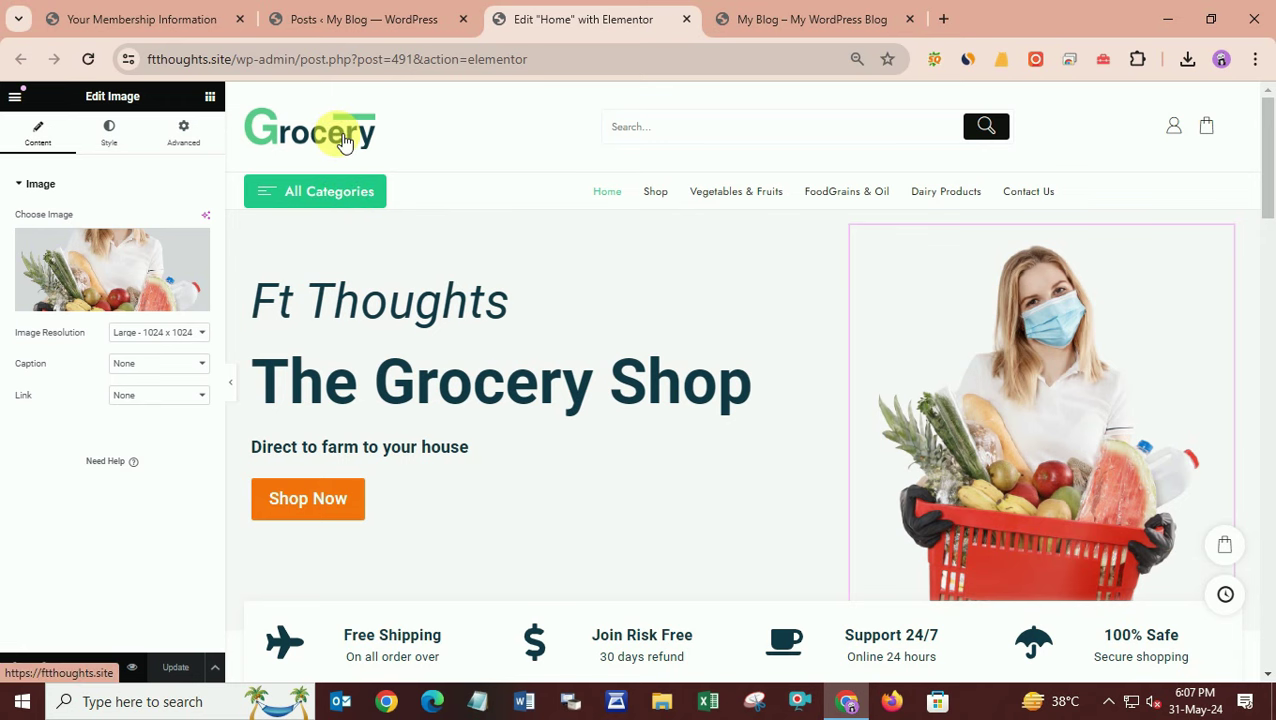
Step: Open the theme Customizer for the website and view the Site Identity settings for the logo and site title
{"action": "left_click", "coordinate": [452, 12]}
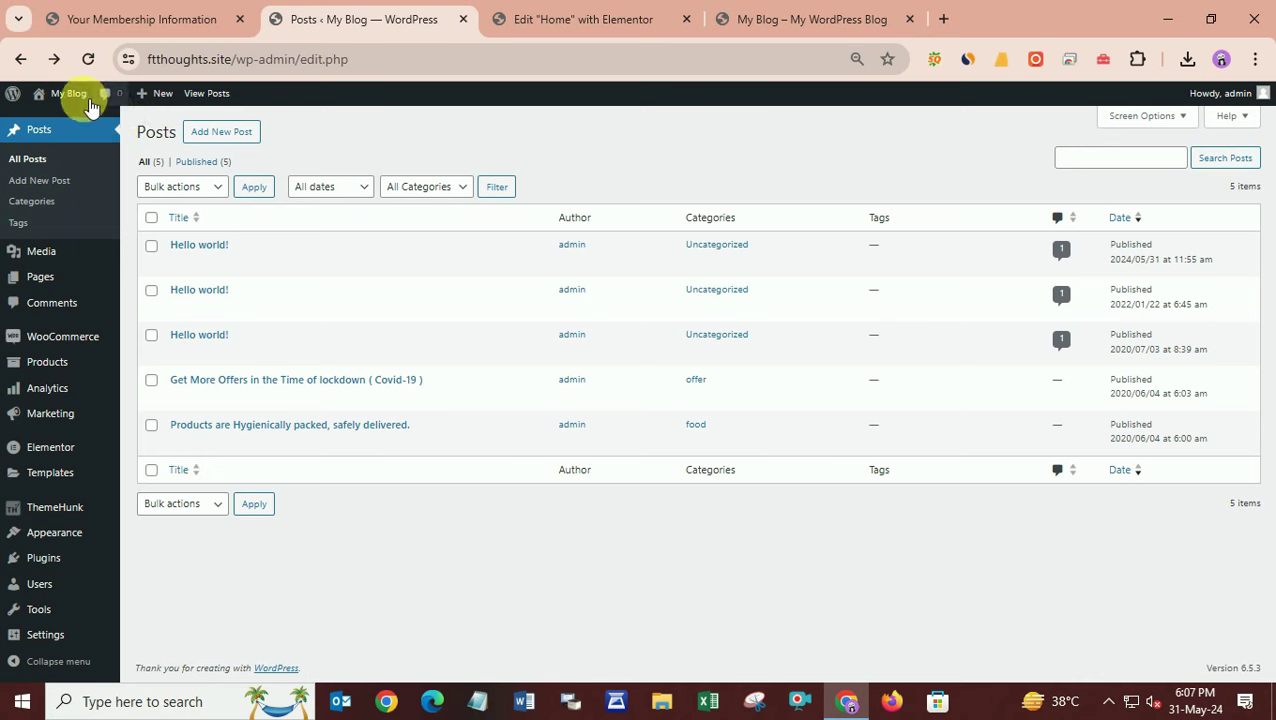
{"action": "left_click", "coordinate": [80, 127]}
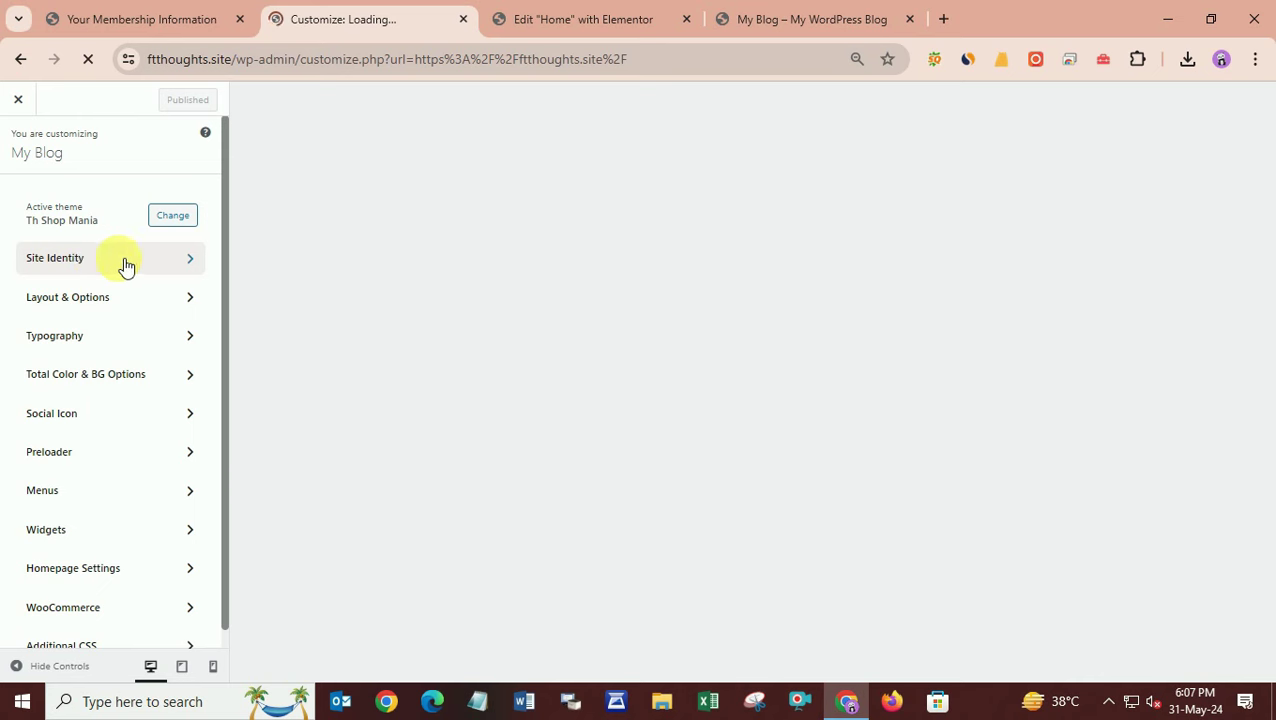
{"action": "left_click", "coordinate": [183, 265]}
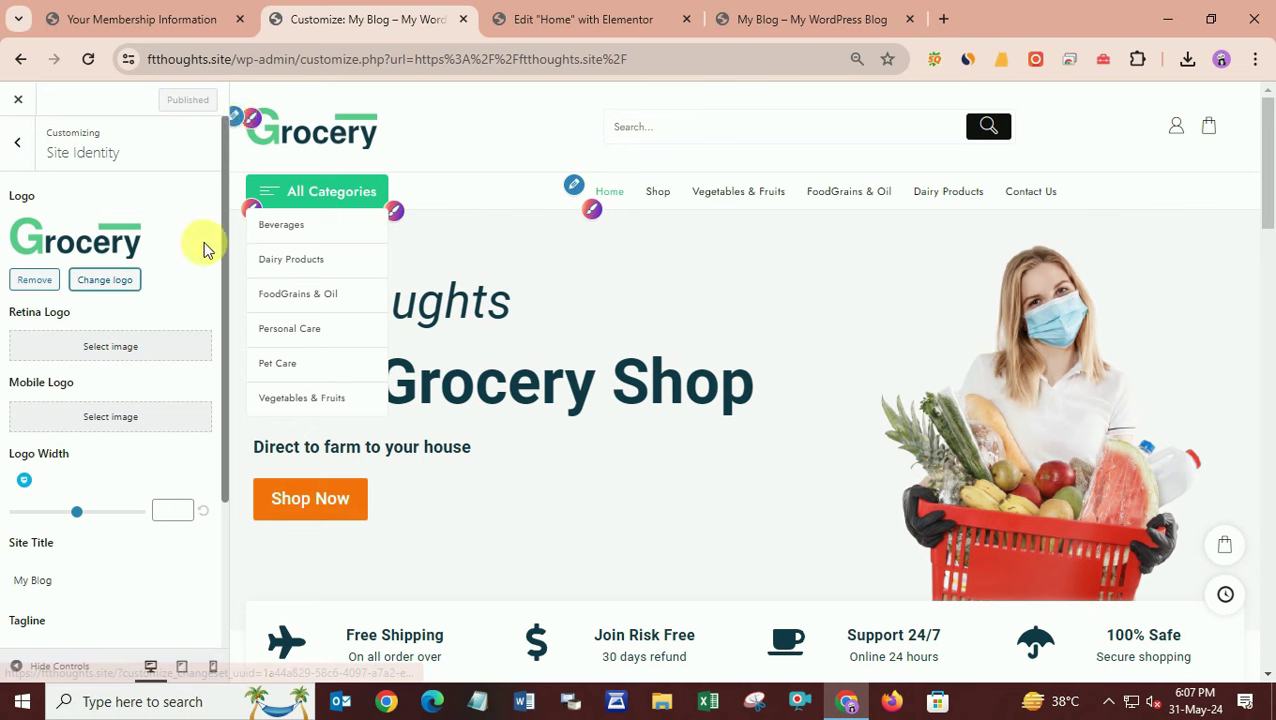
Step: Open the Main Header color options from the header in the preview and look over the Home page down to its footer
{"action": "left_click", "coordinate": [258, 124]}
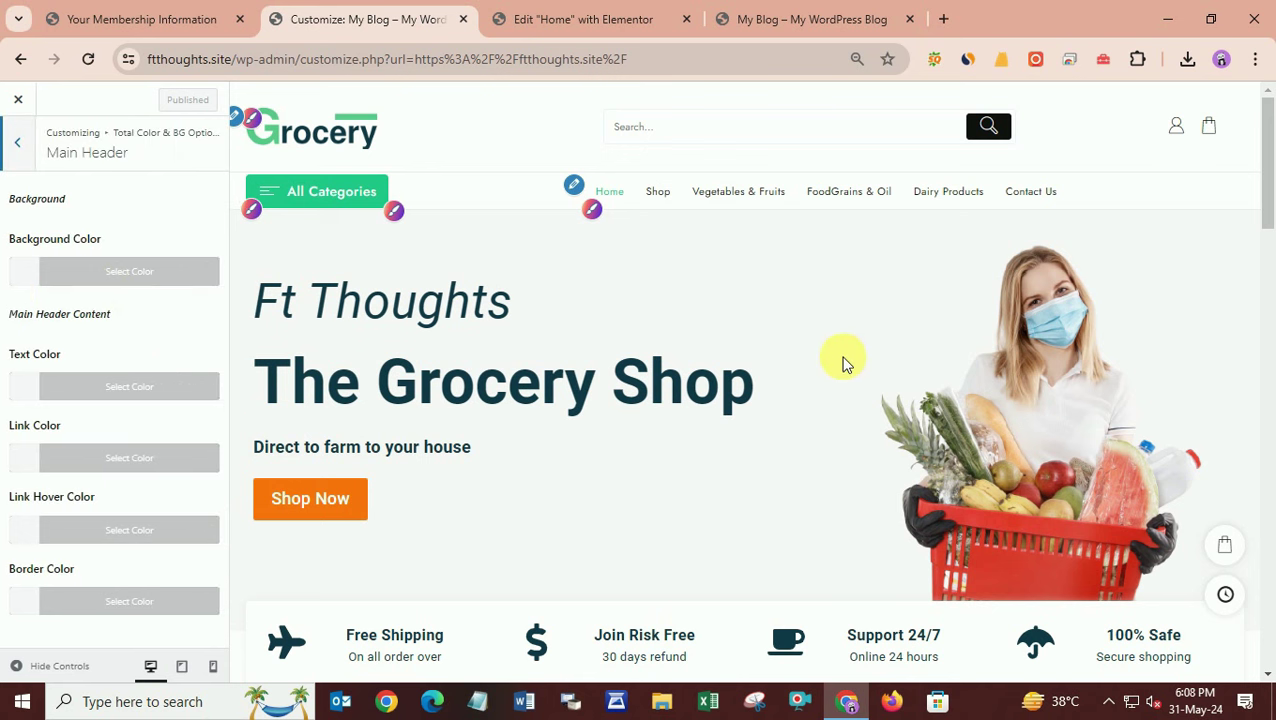
{"action": "scroll", "coordinate": [843, 370], "scroll_direction": "down", "scroll_amount": 5}
{"action": "scroll", "coordinate": [843, 372], "scroll_direction": "down", "scroll_amount": 10}
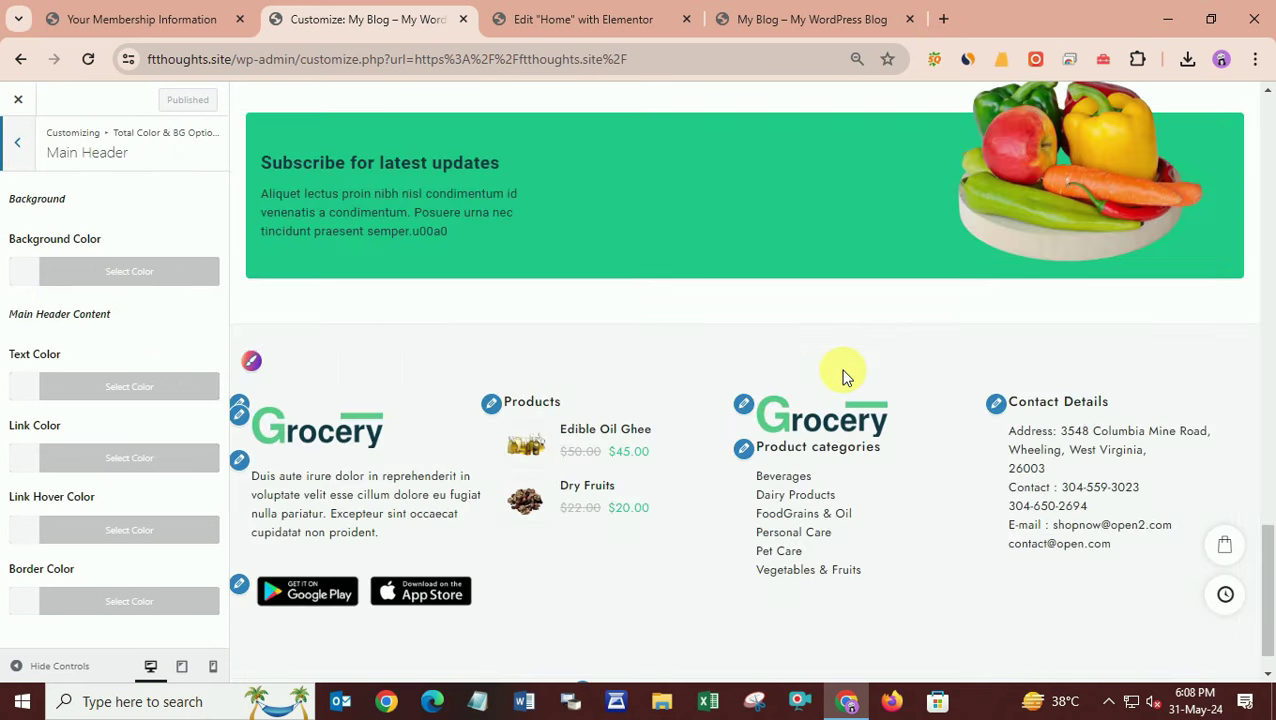
{"action": "scroll", "coordinate": [850, 375], "scroll_direction": "up", "scroll_amount": 12}
{"action": "scroll", "coordinate": [875, 378], "scroll_direction": "up", "scroll_amount": 5}
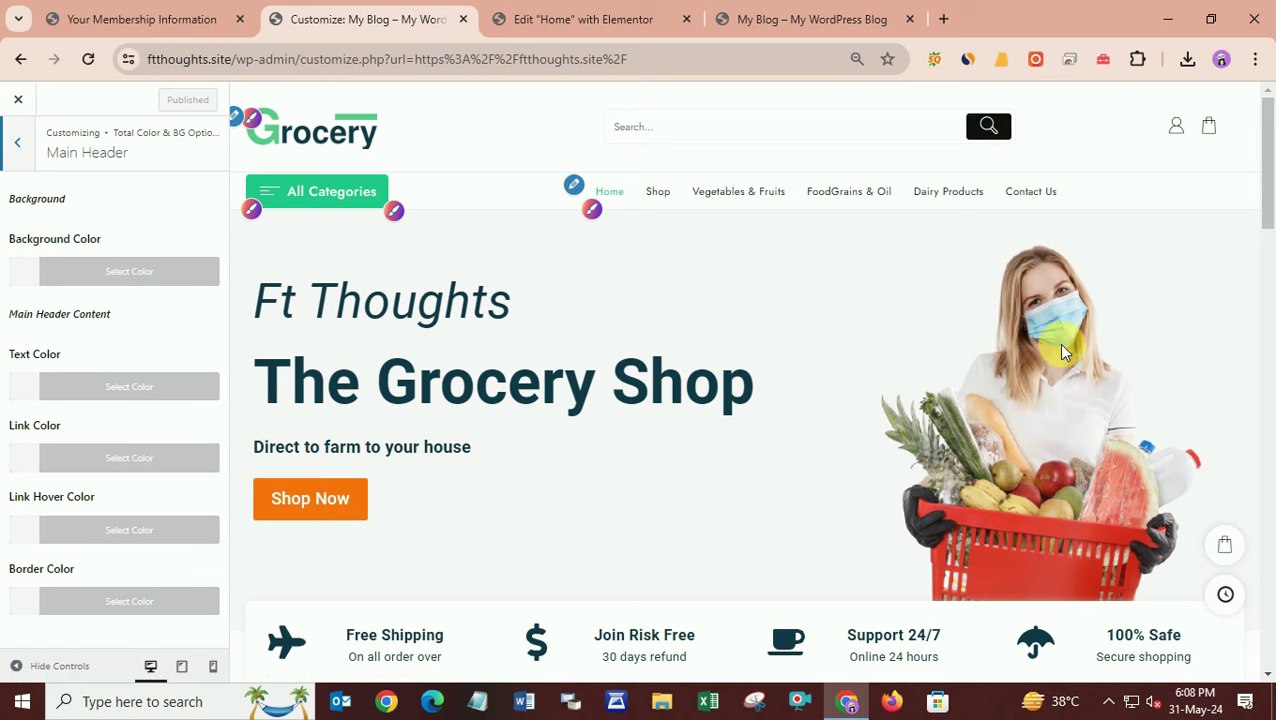
Step: Open a new blank browser tab and close all the tabs of the grocery website and the membership page
{"action": "left_click", "coordinate": [941, 19]}
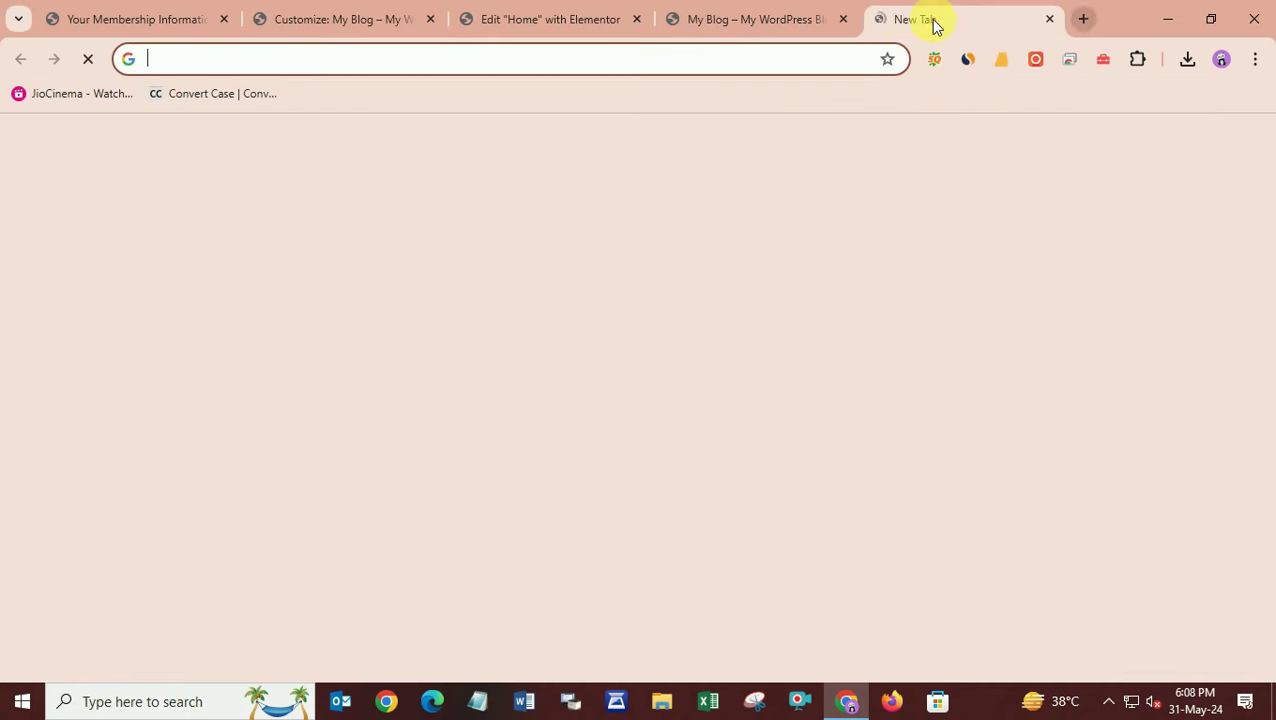
{"action": "left_click", "coordinate": [843, 20]}
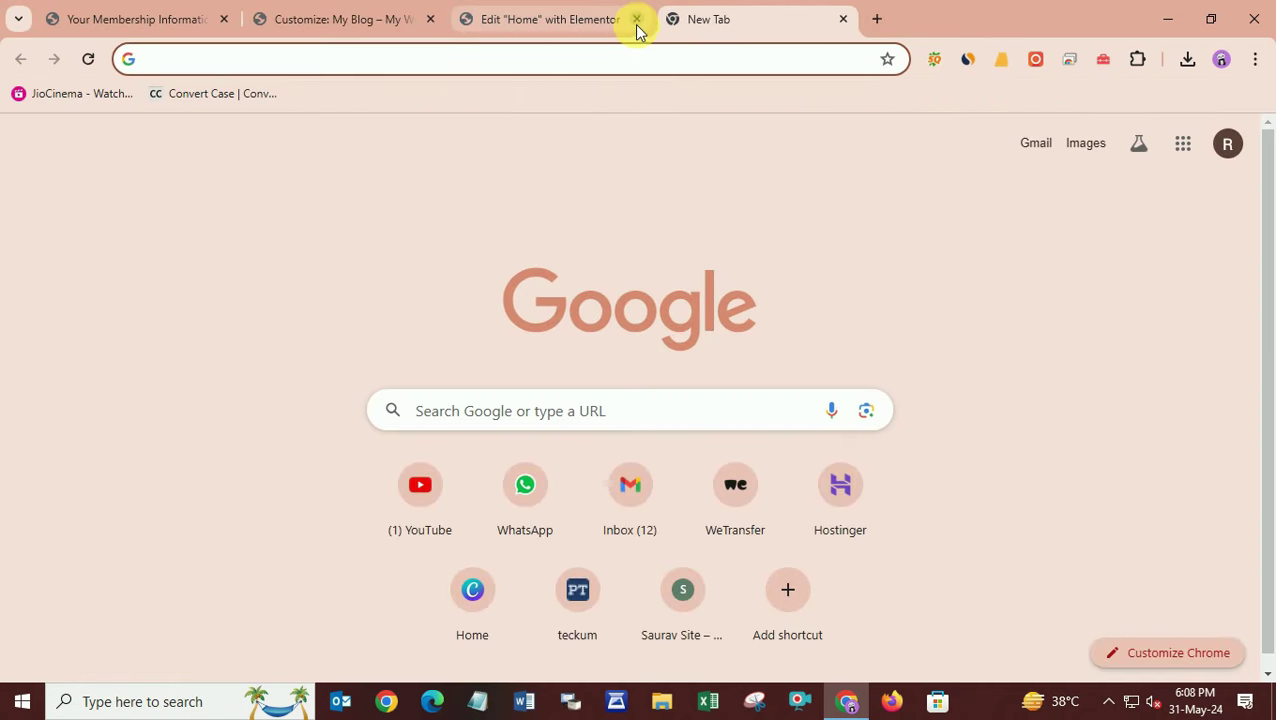
{"action": "left_click", "coordinate": [636, 19]}
{"action": "left_click", "coordinate": [430, 19]}
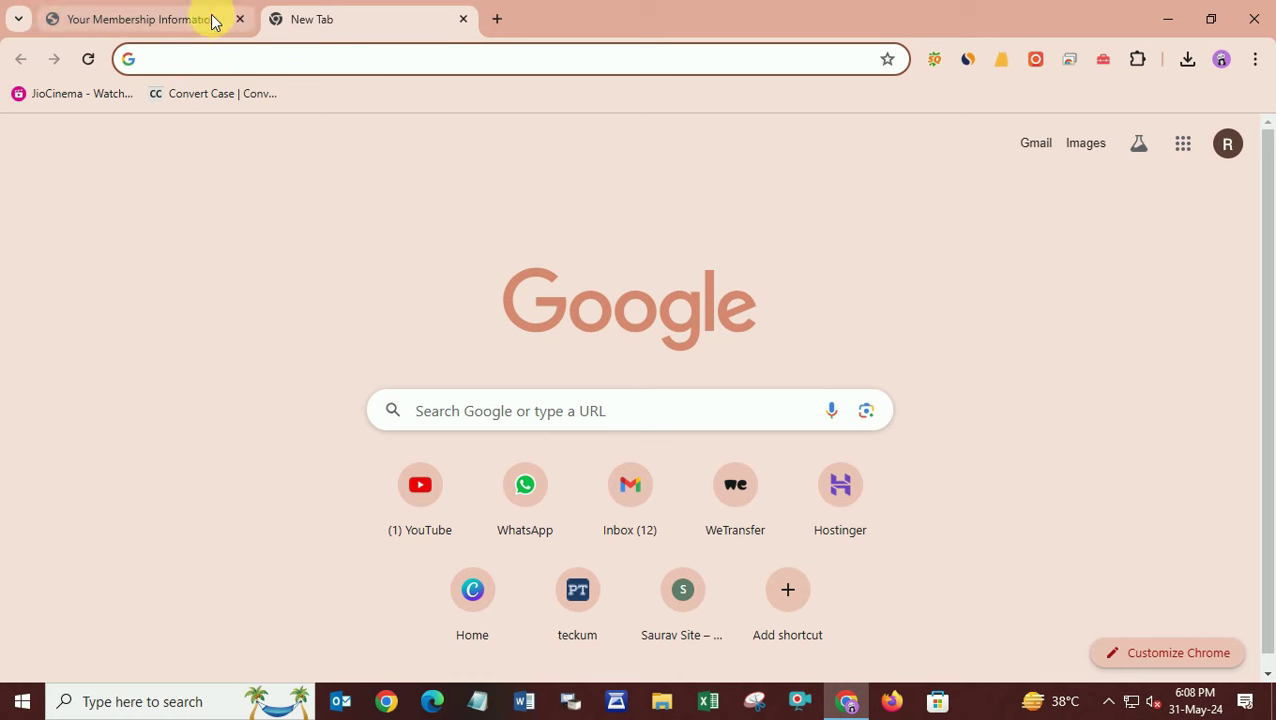
{"action": "left_click", "coordinate": [241, 20]}
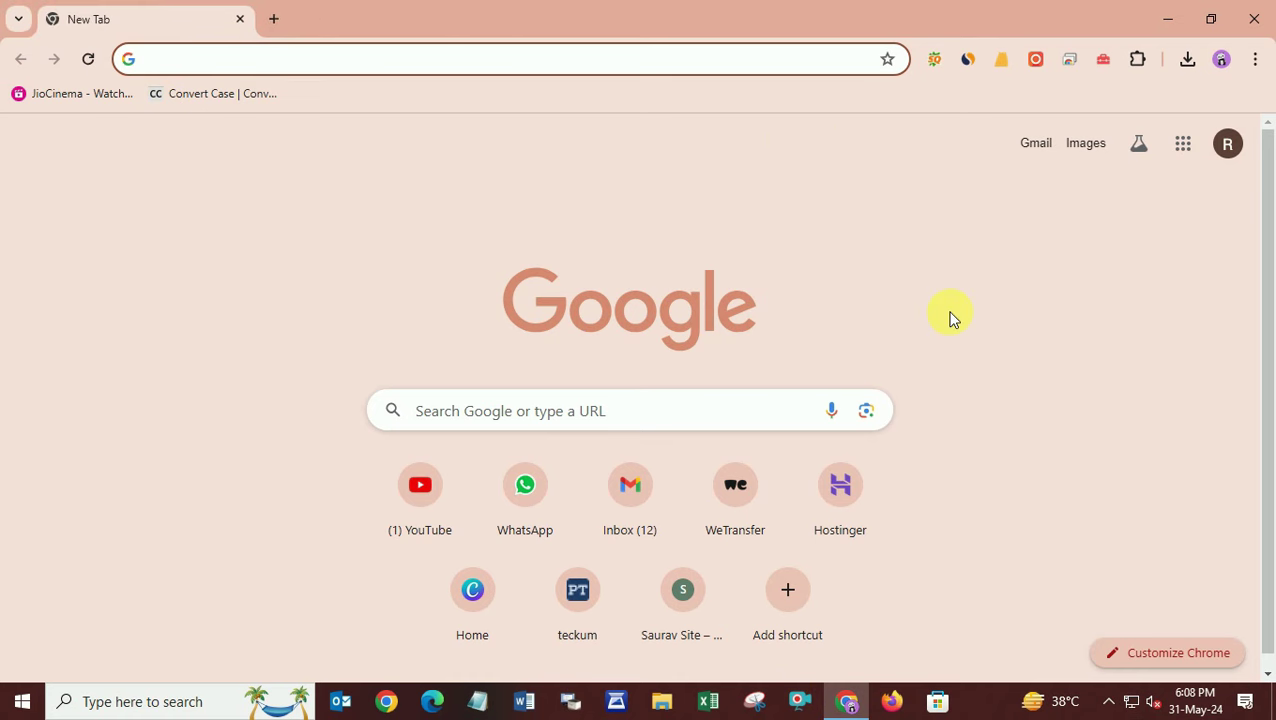